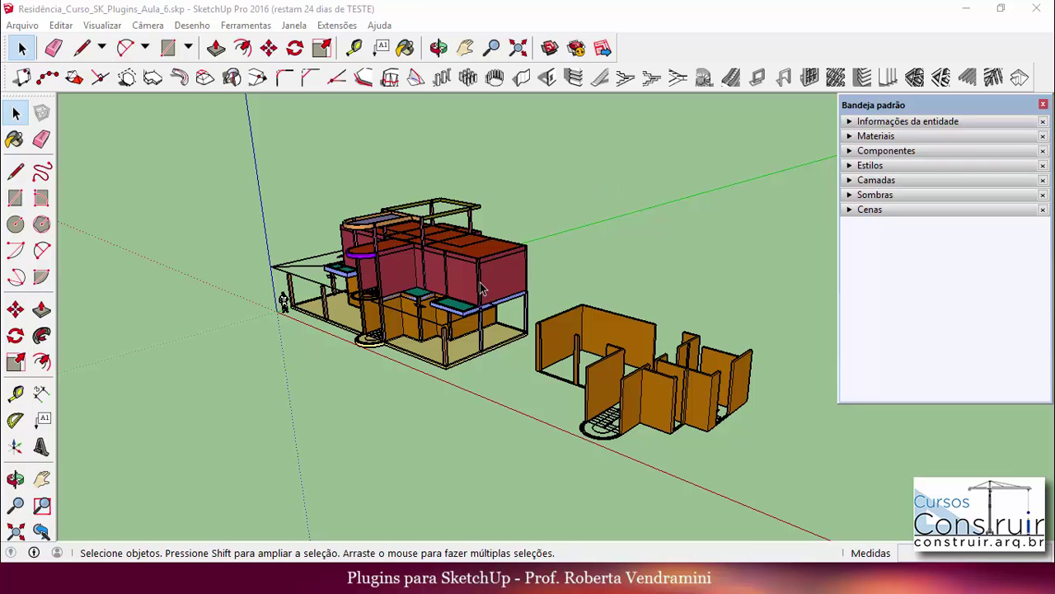
# Expand the Camadas panel in the default tray to list the model's layers
pyautogui.scroll(2, 470, 289)
pyautogui.scroll(3, 469, 290)
pyautogui.scroll(2, 461, 288)
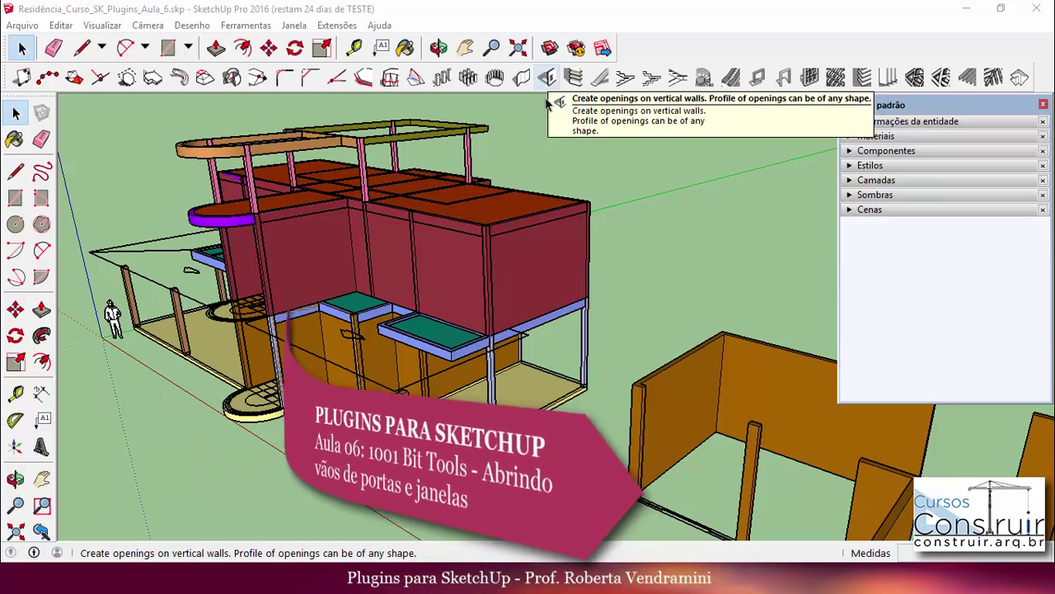
pyautogui.scroll(-2, 390, 254)
pyautogui.scroll(-2, 390, 254)
pyautogui.scroll(-2, 416, 268)
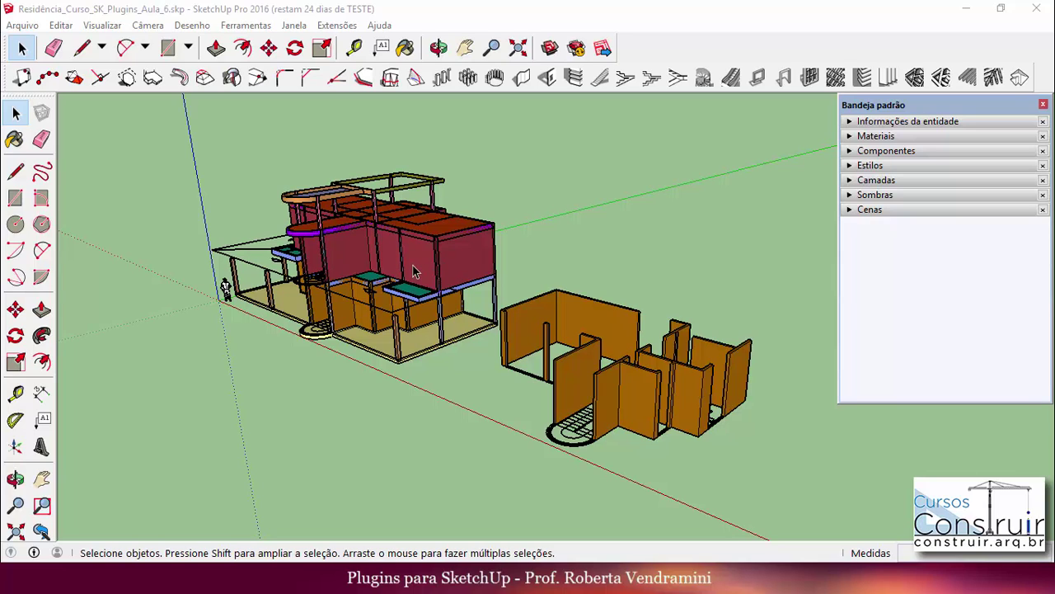
pyautogui.click(859, 183)
pyautogui.scroll(-1, 889, 262)
pyautogui.scroll(-1, 889, 263)
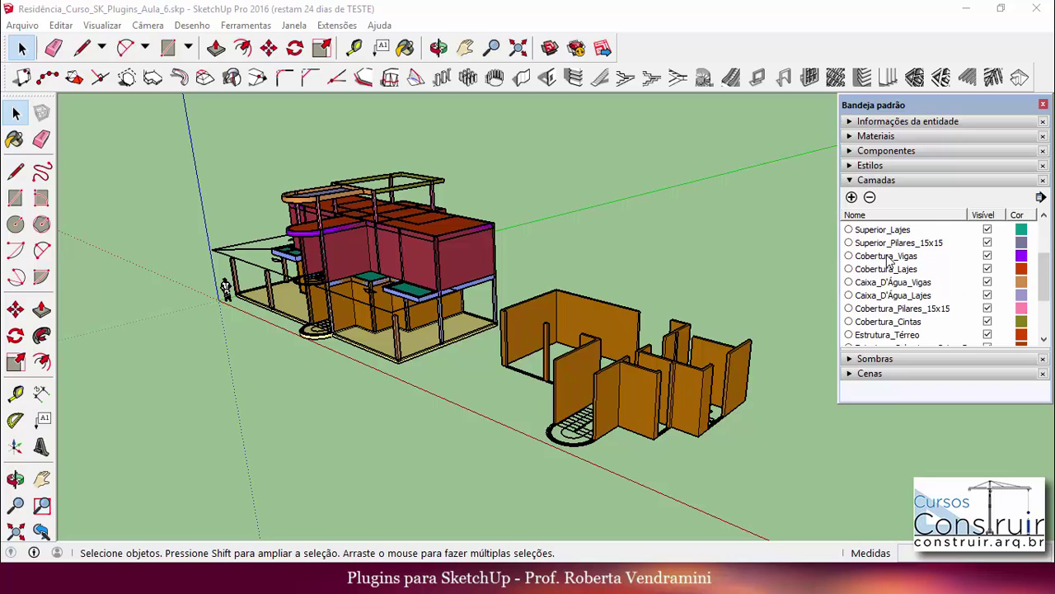
pyautogui.scroll(-1, 889, 262)
pyautogui.scroll(-1, 888, 262)
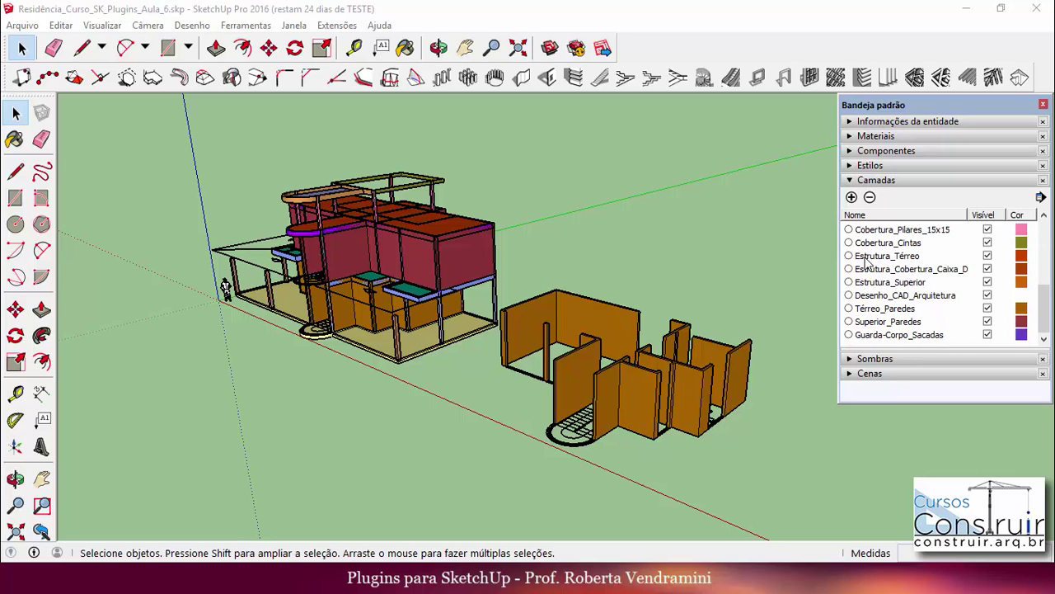
# Hide Estrutura_Térreo, the water-tank structure, Estrutura_Superior, Térreo_Paredes and Térreo_Plataforma
pyautogui.click(988, 257)
pyautogui.click(988, 269)
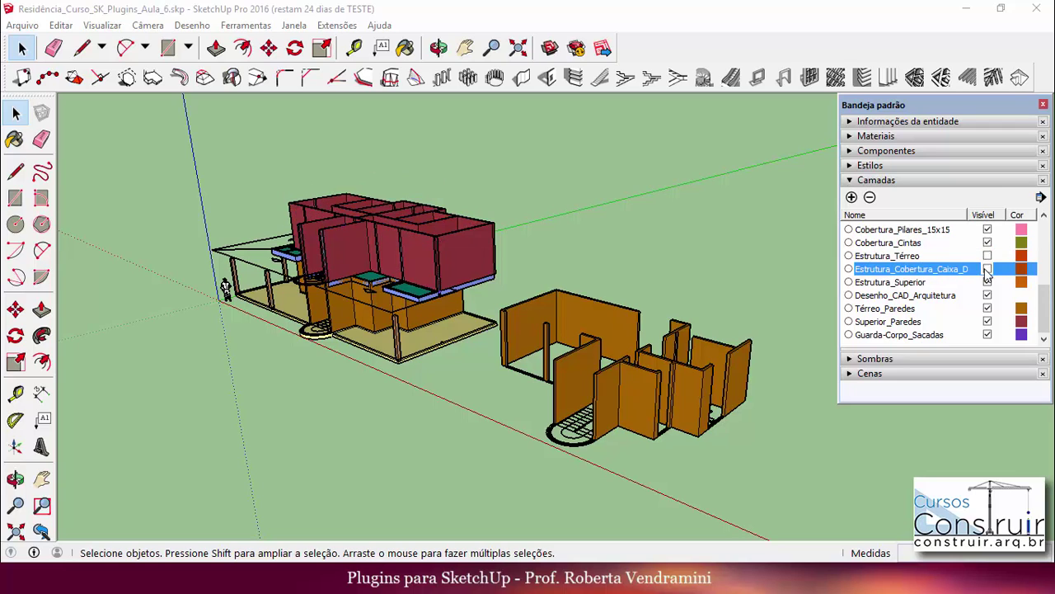
pyautogui.click(988, 282)
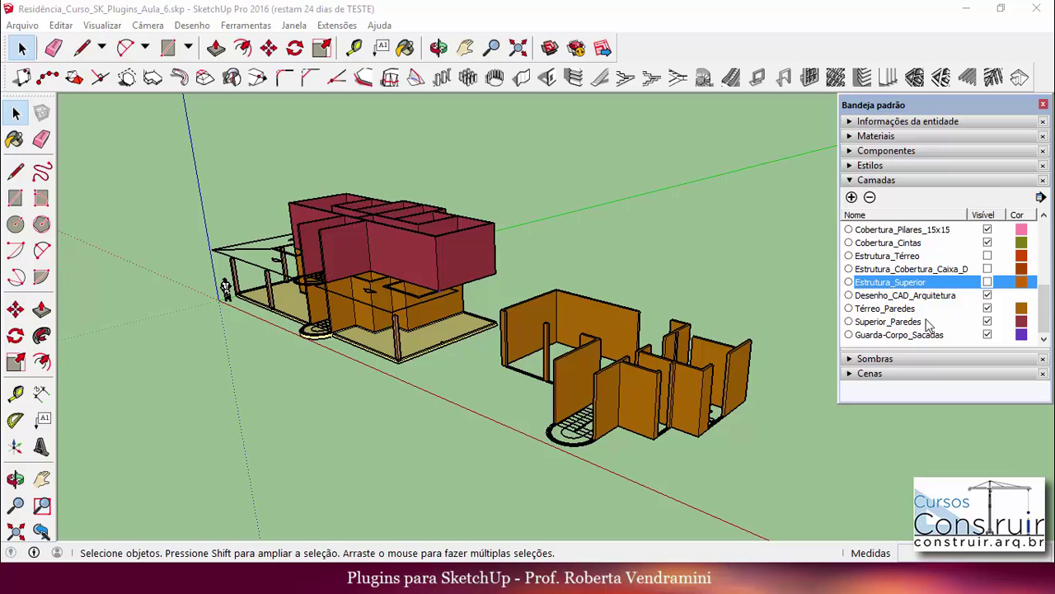
pyautogui.click(988, 309)
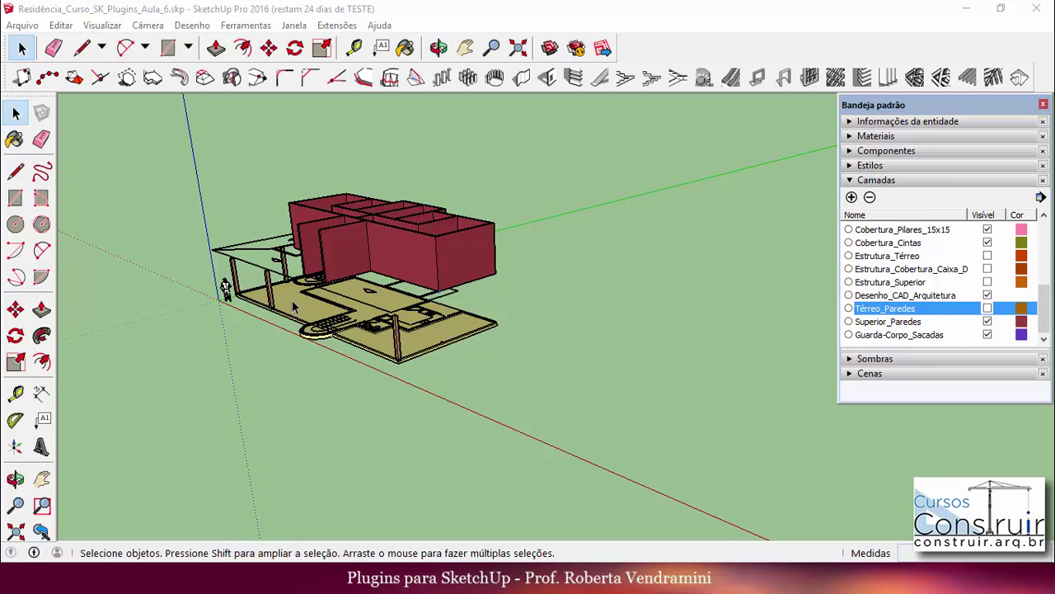
pyautogui.scroll(3, 933, 286)
pyautogui.scroll(2, 933, 285)
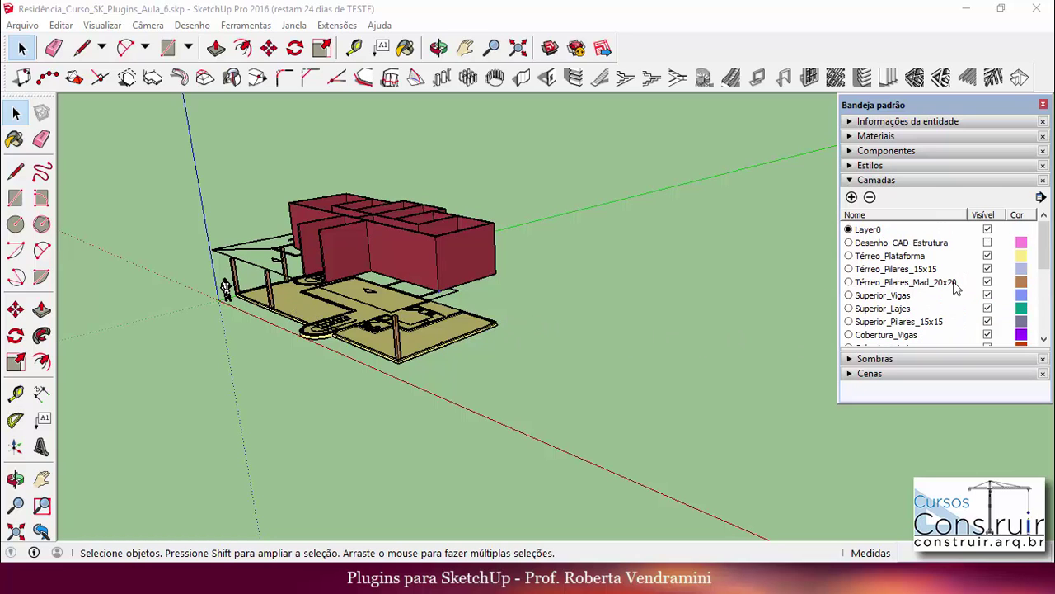
pyautogui.click(988, 257)
pyautogui.click(988, 257)
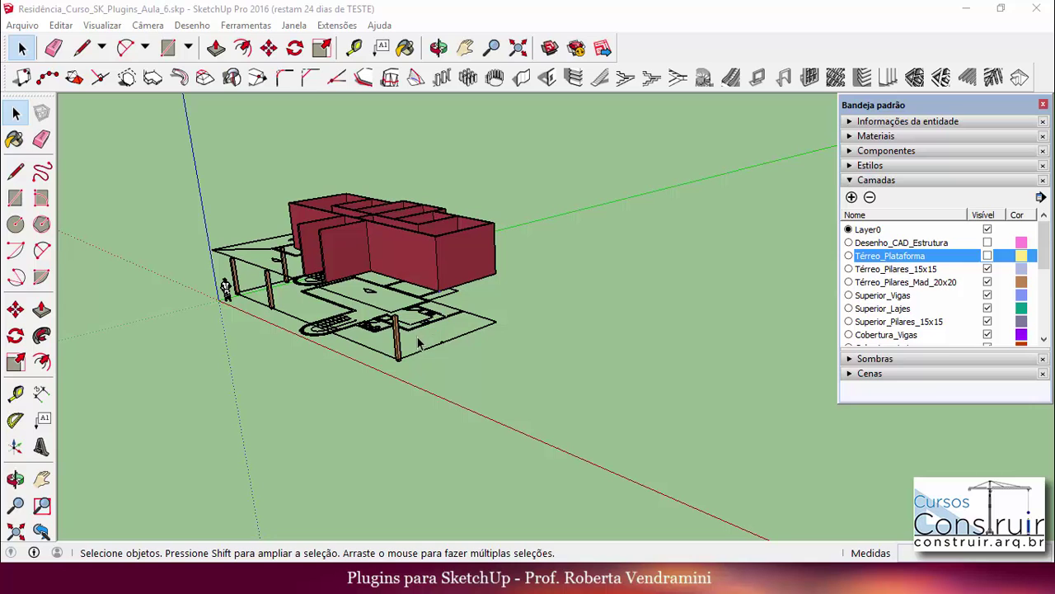
# Select the imported CAD floor-plan linework and hide it with Ocultar
pyautogui.scroll(2, 337, 330)
pyautogui.scroll(3, 338, 329)
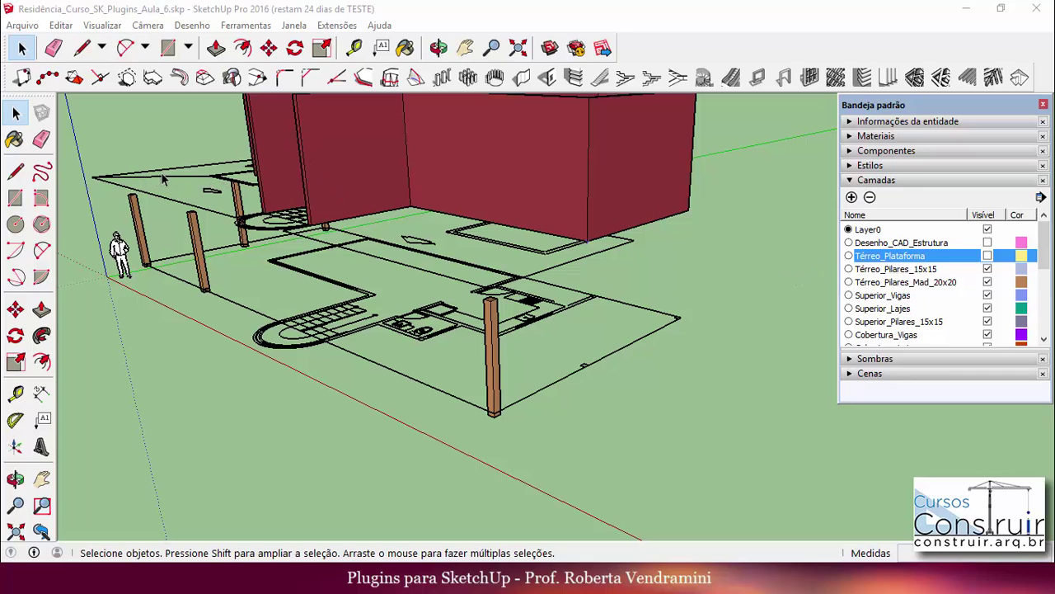
pyautogui.scroll(1, 321, 312)
pyautogui.scroll(1, 321, 320)
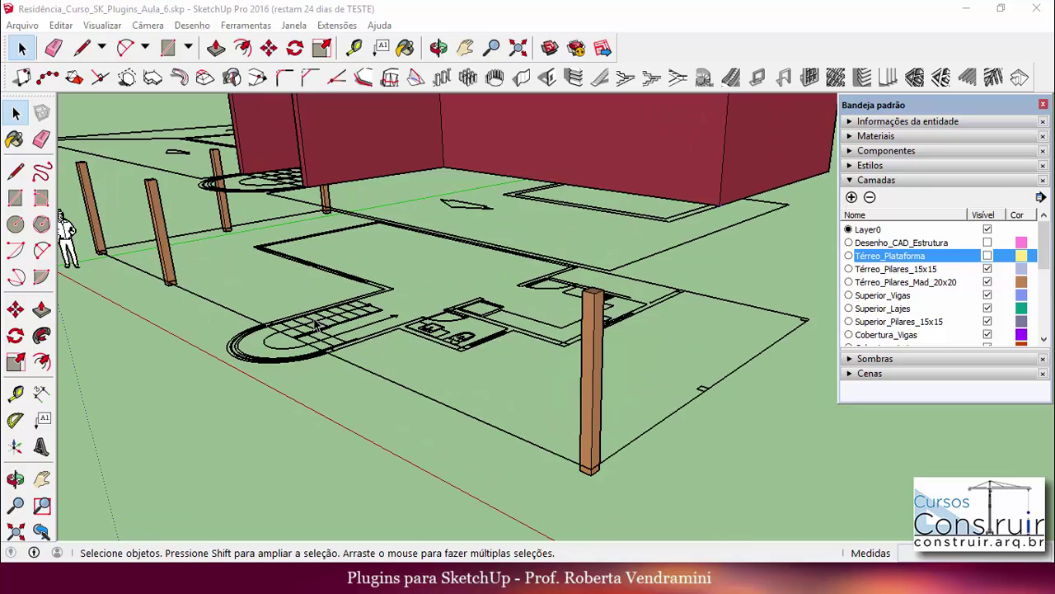
pyautogui.click(315, 326)
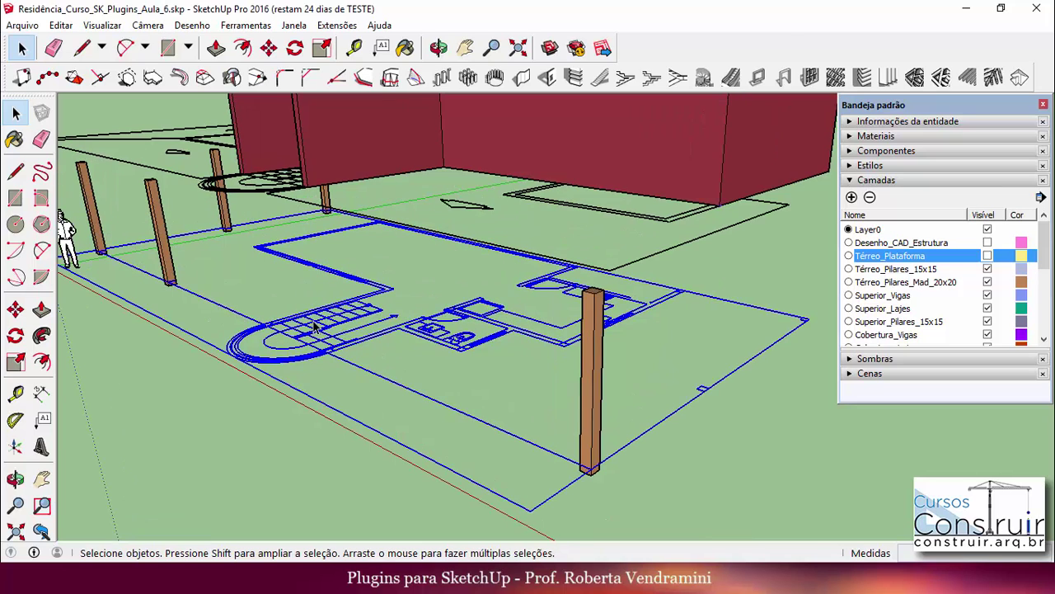
pyautogui.rightClick(315, 325)
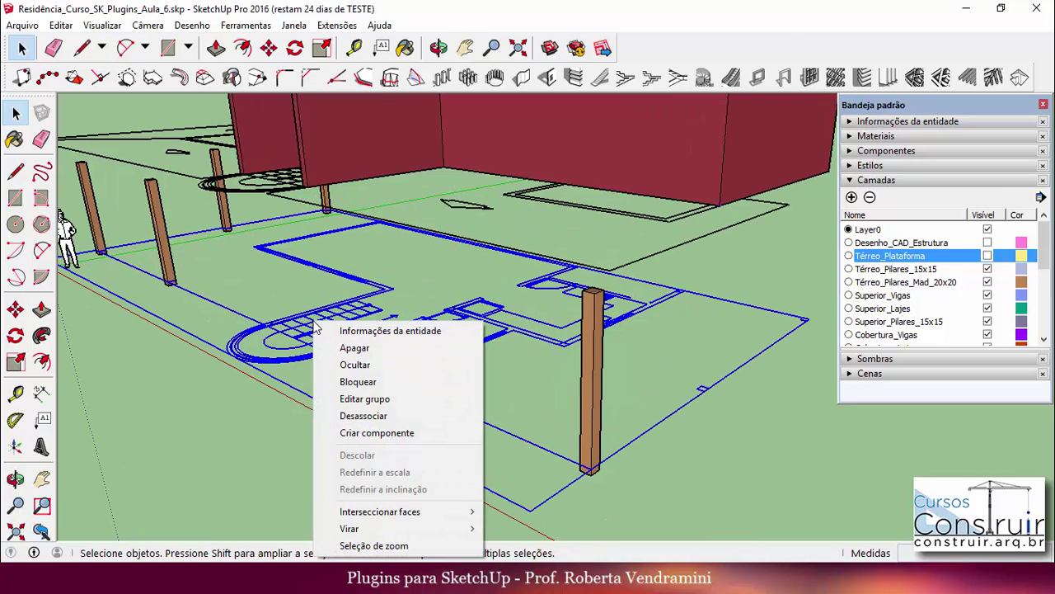
pyautogui.click(355, 369)
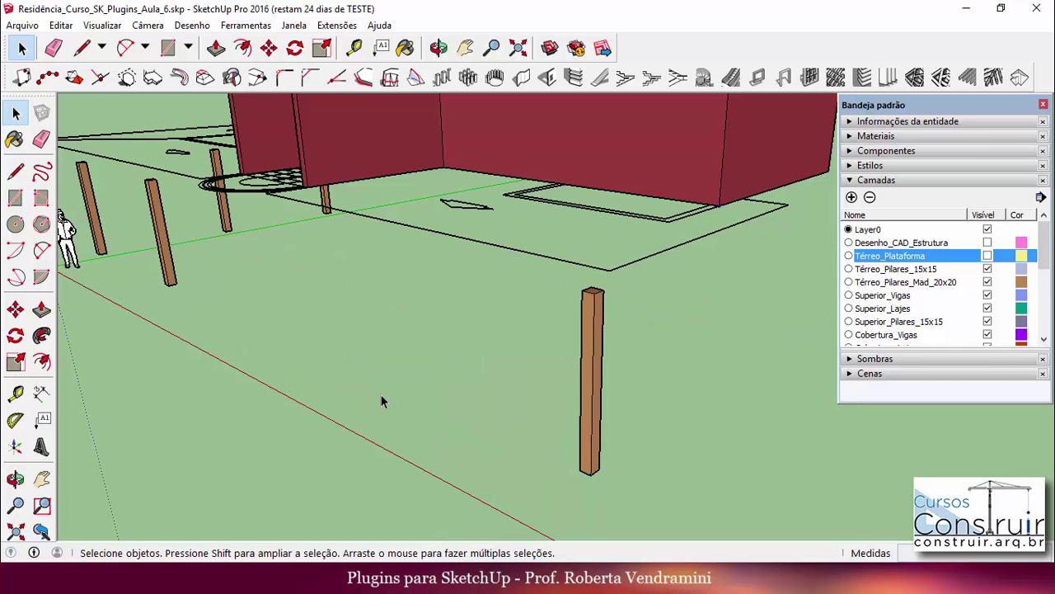
# Untick Cor por camada in the Camadas details menu so the walls appear white
pyautogui.moveTo(558, 391); pyautogui.dragTo(586, 392, button='middle')
pyautogui.scroll(-3, 584, 384)
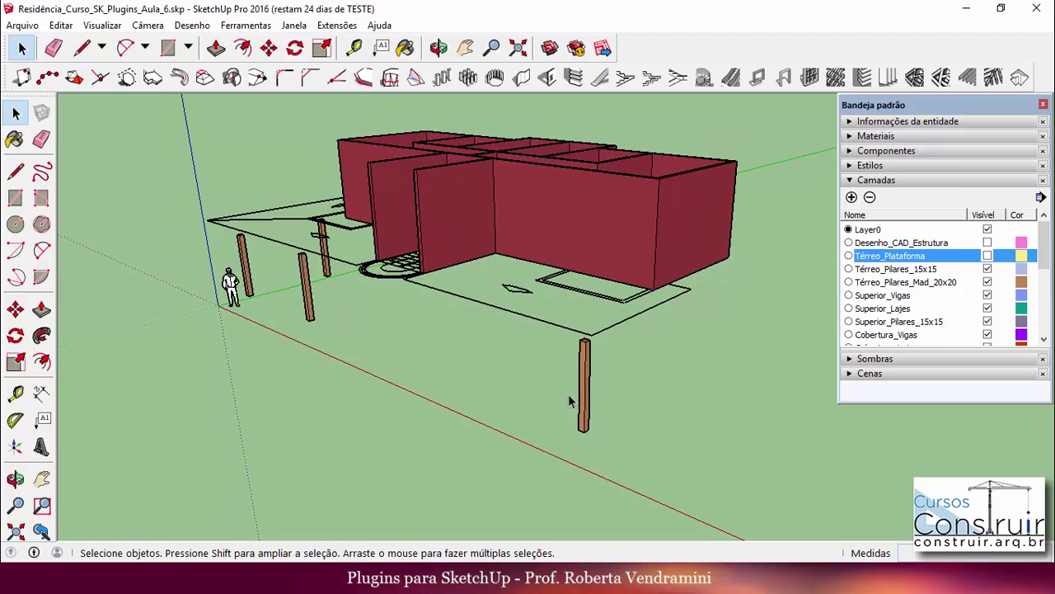
pyautogui.scroll(-3, 568, 394)
pyautogui.scroll(2, 663, 269)
pyautogui.scroll(1, 653, 265)
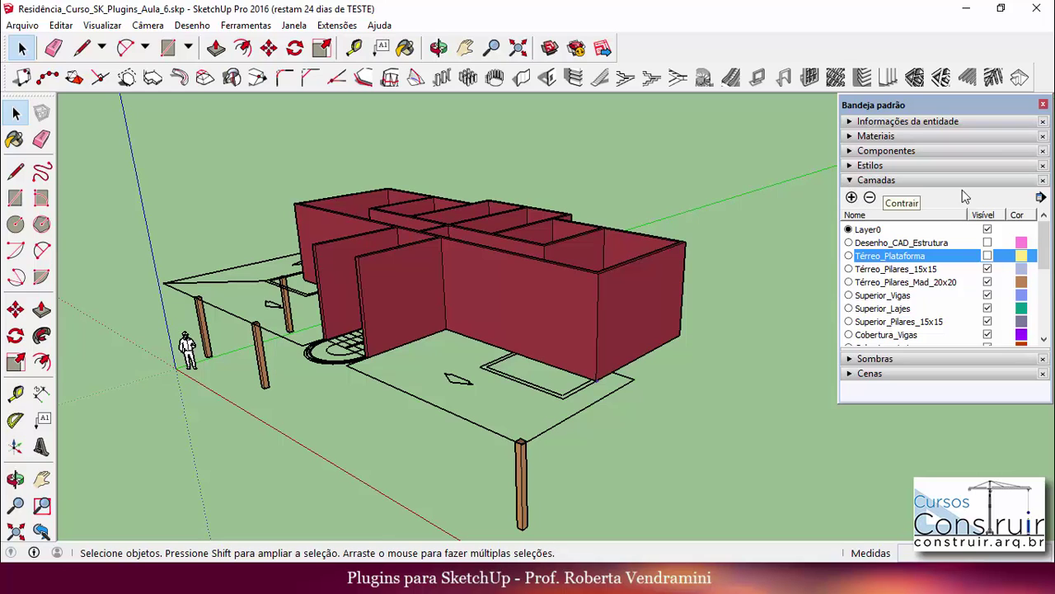
pyautogui.click(1041, 198)
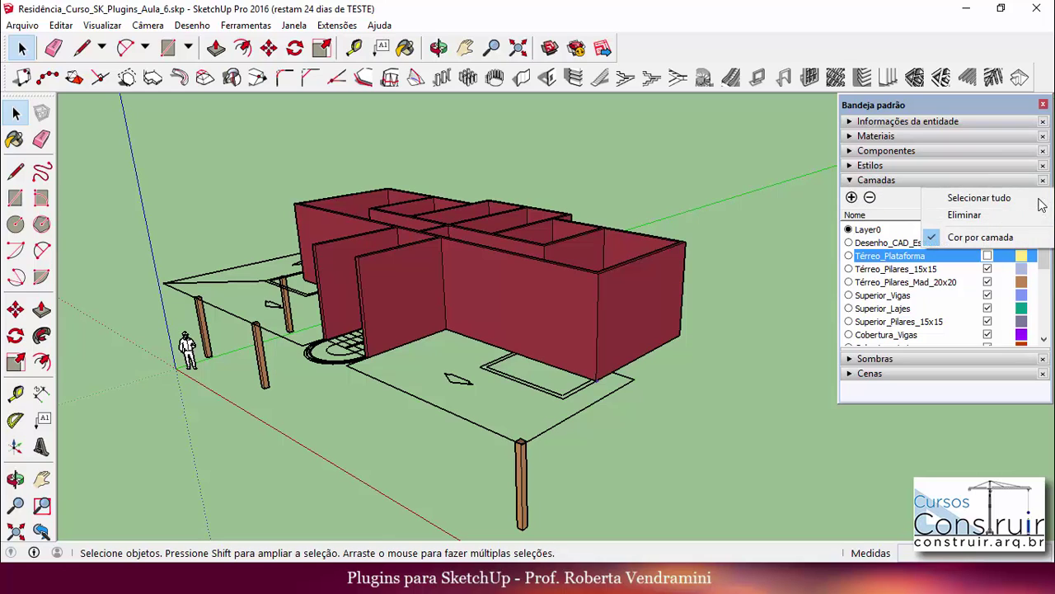
pyautogui.click(933, 238)
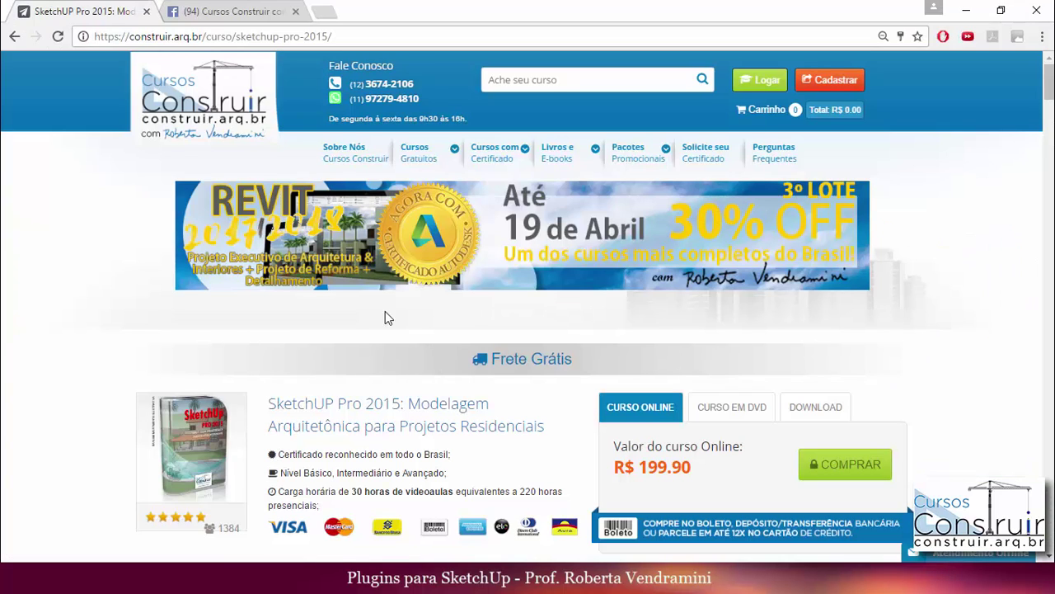
# Browse the SketchUP Pro 2015 course page, previewing a gallery screenshot, then return to the R$ 199.90 course info
pyautogui.scroll(-2, 245, 363)
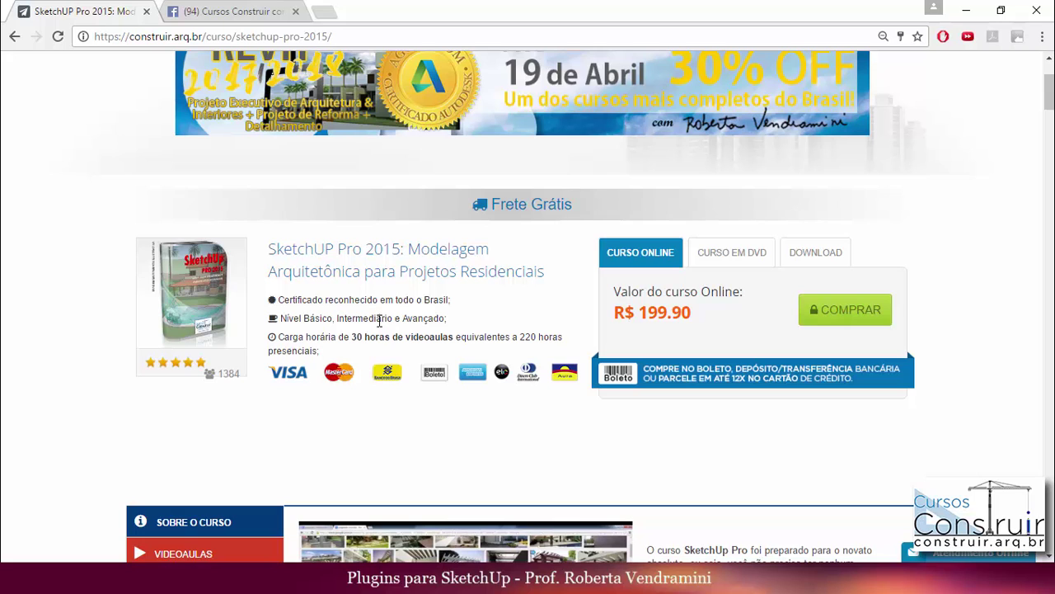
pyautogui.scroll(-2, 375, 317)
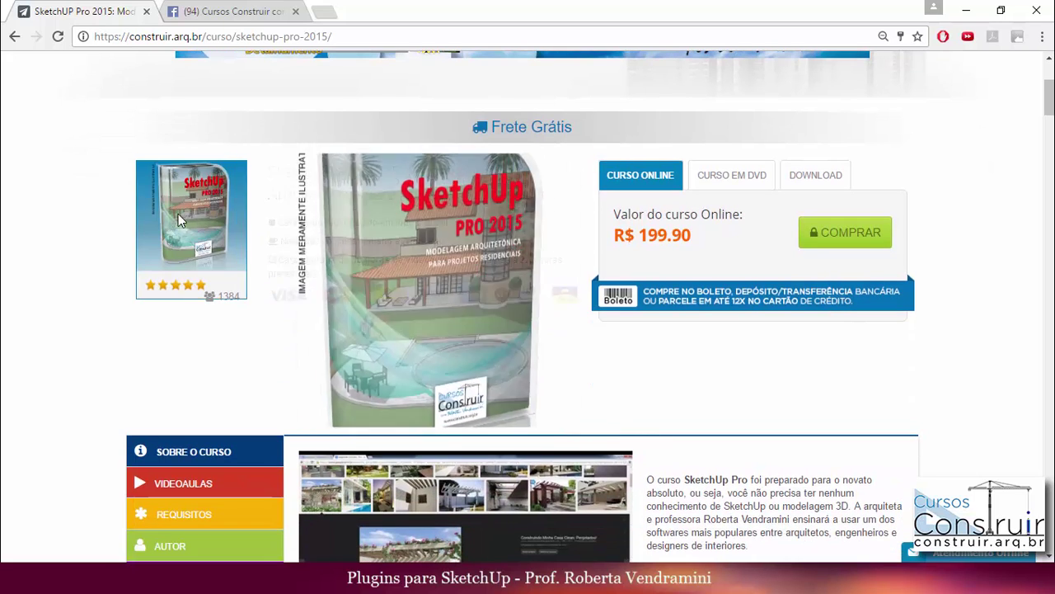
pyautogui.scroll(-5, 427, 245)
pyautogui.scroll(-3, 427, 245)
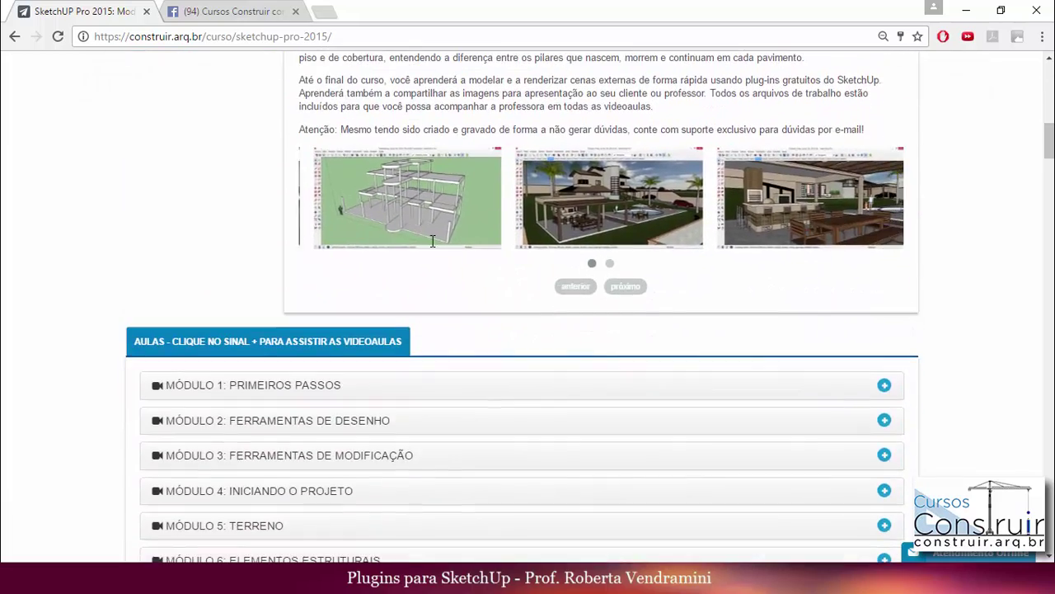
pyautogui.click(628, 212)
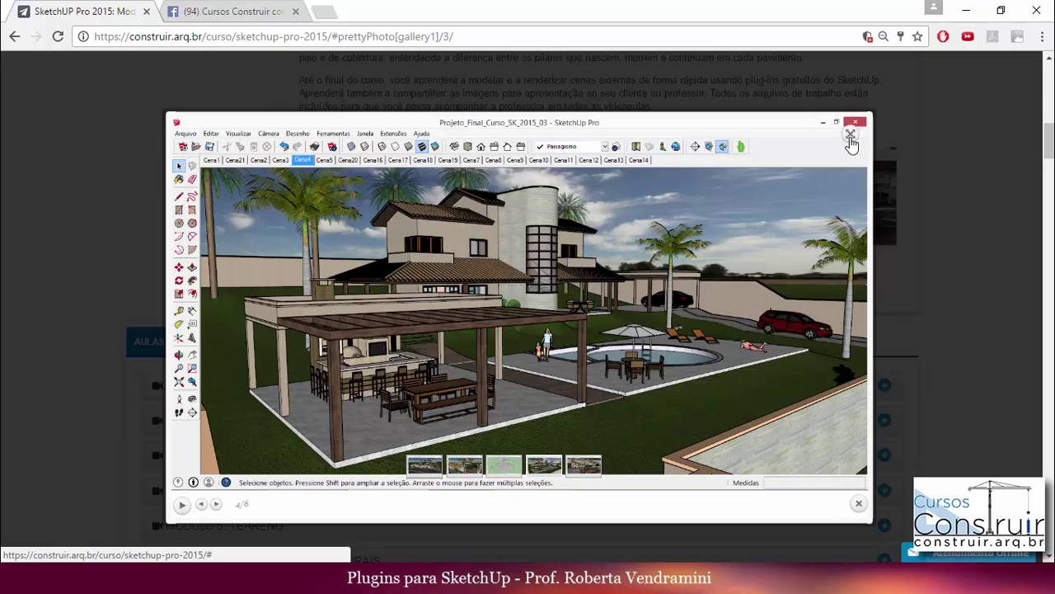
pyautogui.click(858, 507)
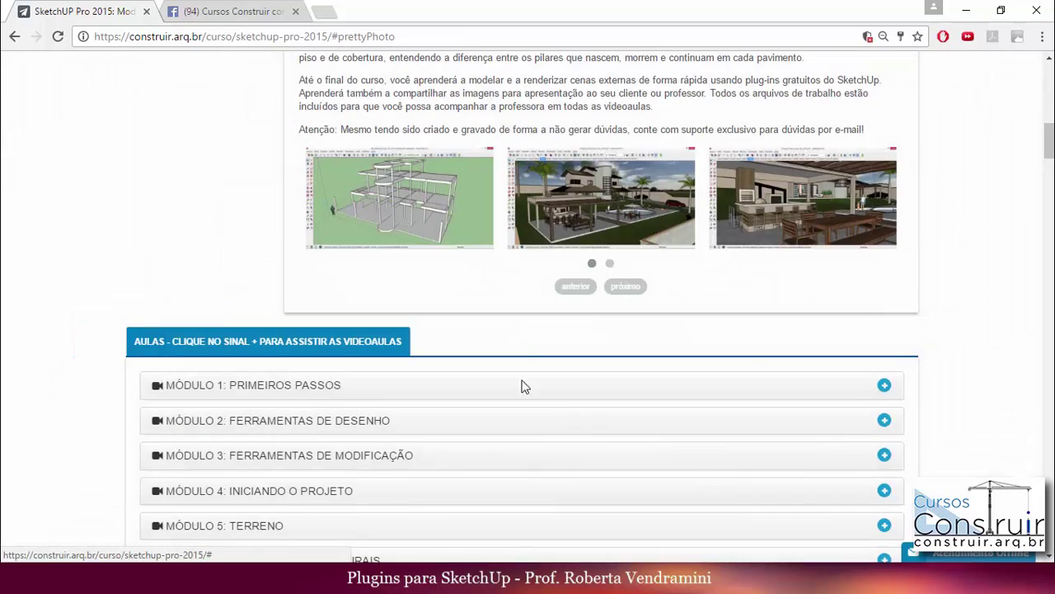
pyautogui.scroll(2, 521, 379)
pyautogui.scroll(3, 519, 355)
pyautogui.scroll(3, 519, 337)
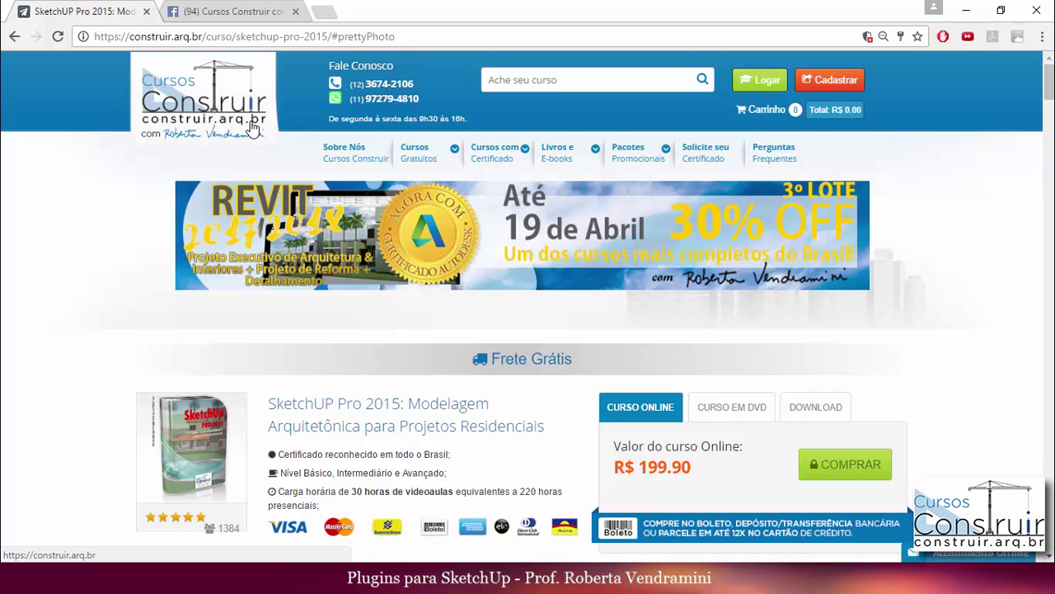
pyautogui.moveTo(496, 152)
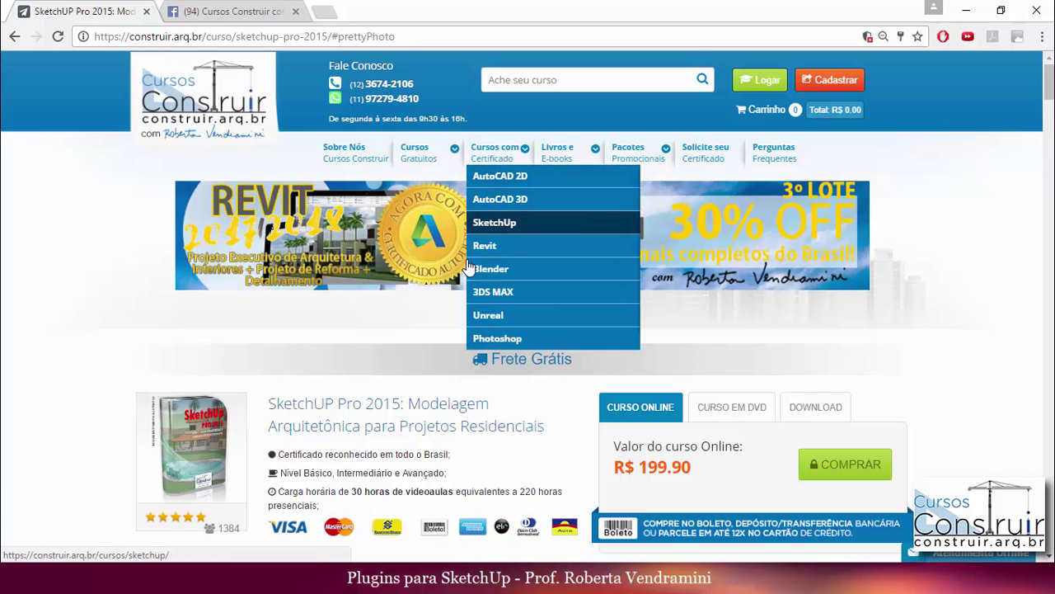
pyautogui.scroll(-2, 460, 429)
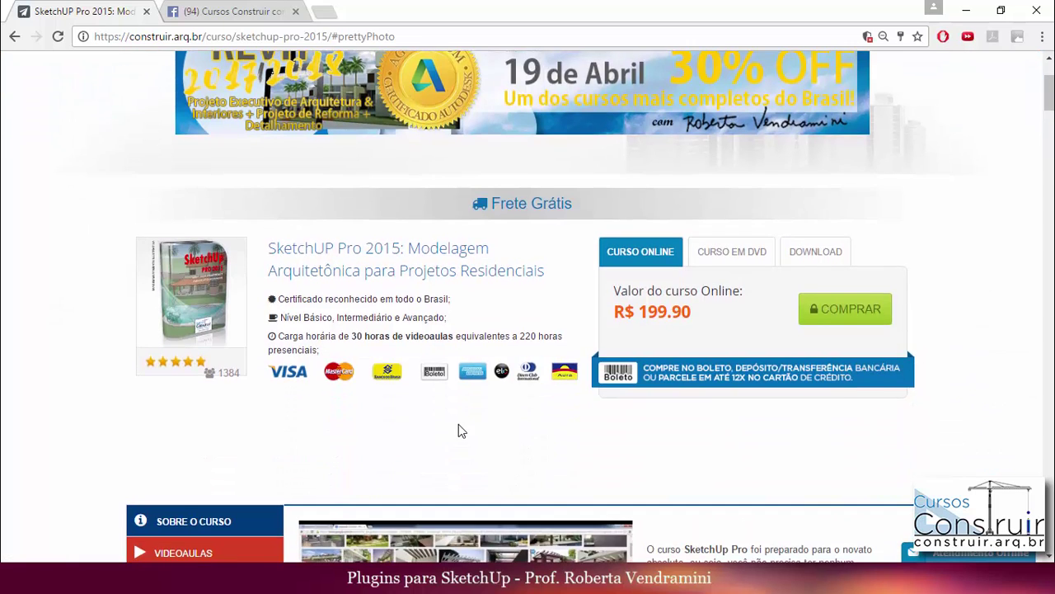
pyautogui.scroll(-1, 461, 424)
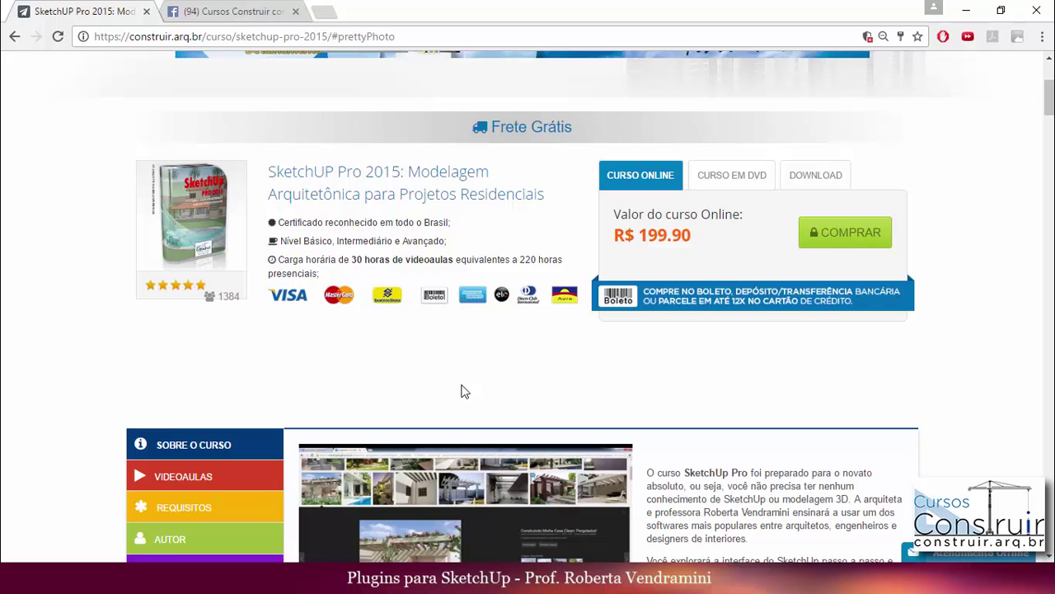
# Switch to the Cursos Construir Facebook group tab and scroll down its discussion page
pyautogui.click(225, 14)
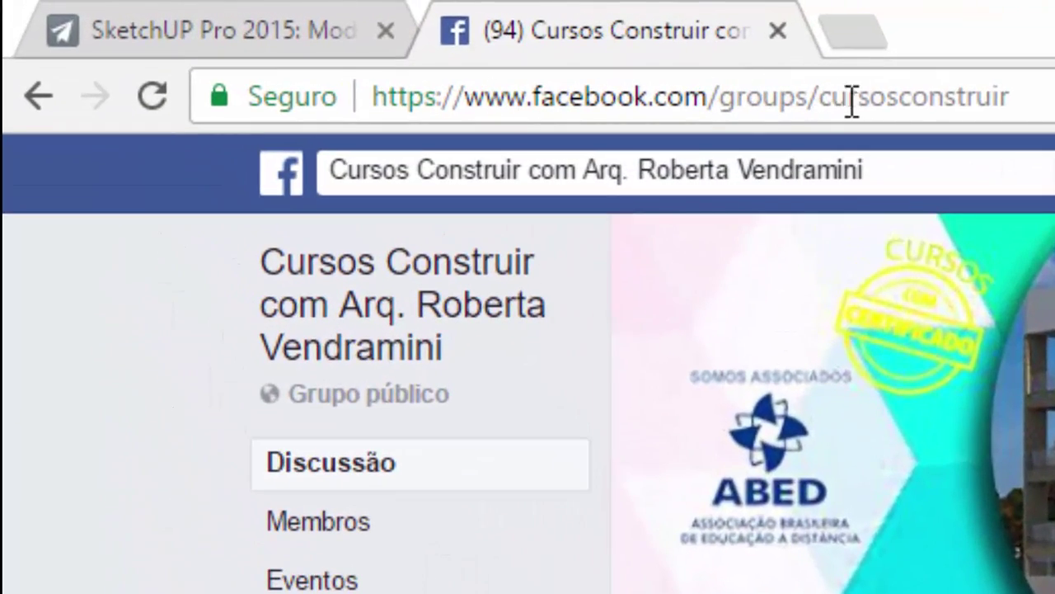
pyautogui.scroll(-1, 456, 328)
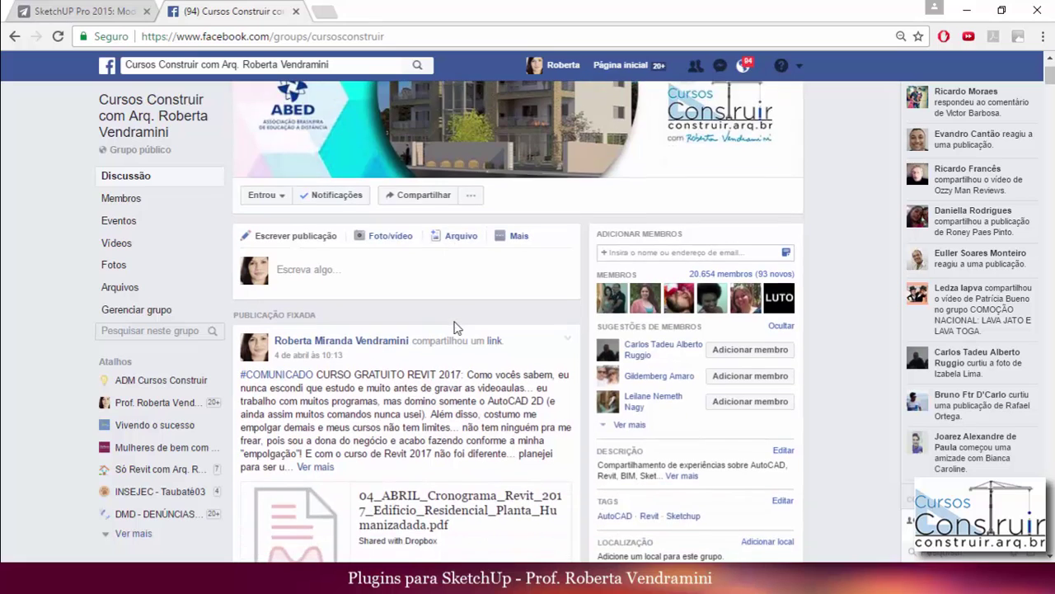
pyautogui.scroll(-1, 455, 326)
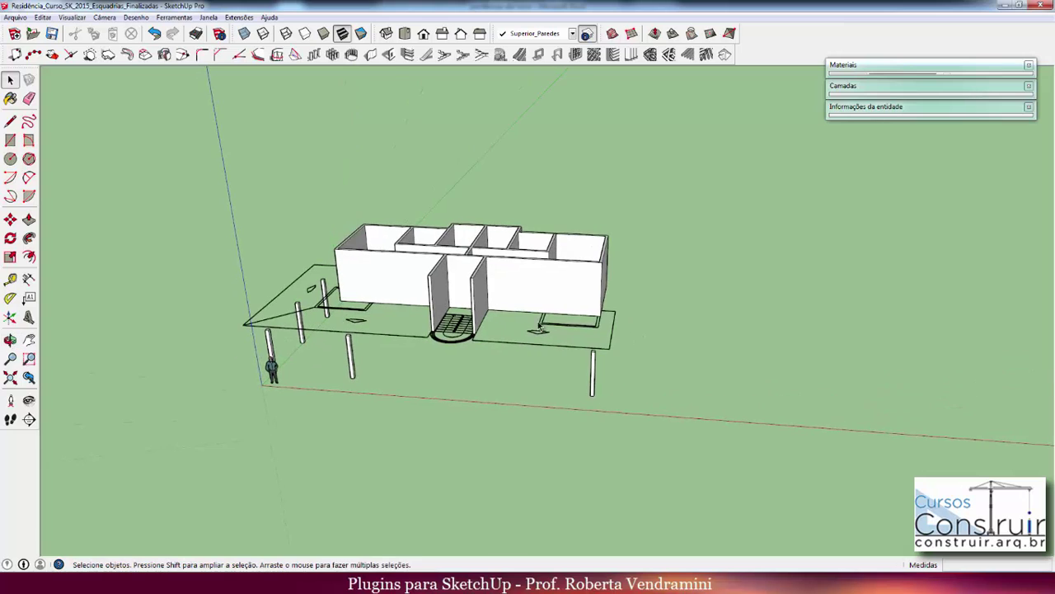
# Open the house group for editing and turn on X-ray view
pyautogui.scroll(3, 508, 262)
pyautogui.scroll(3, 507, 262)
pyautogui.moveTo(649, 306); pyautogui.dragTo(85, 329, button='middle')
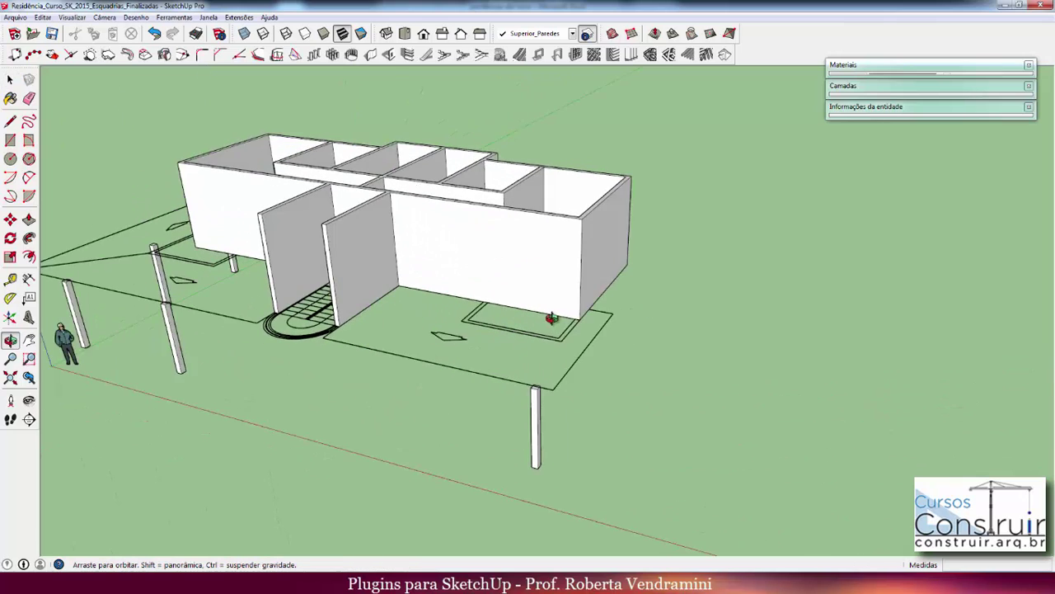
pyautogui.click(545, 238)
pyautogui.doubleClick(544, 238)
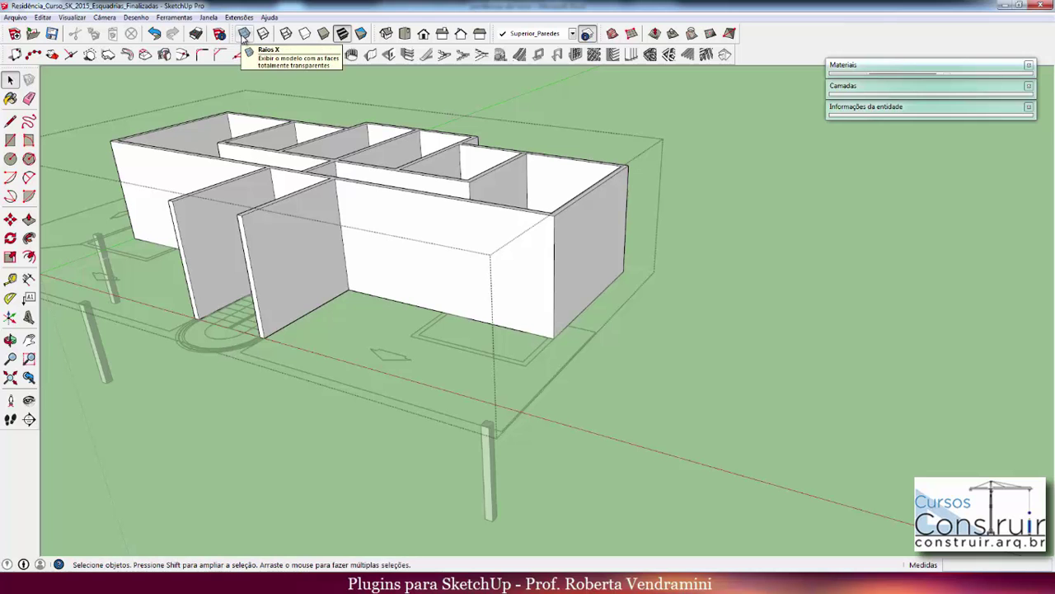
pyautogui.click(244, 32)
# Start a Tape Measure at the wall base edge, then cancel it
pyautogui.scroll(2, 544, 329)
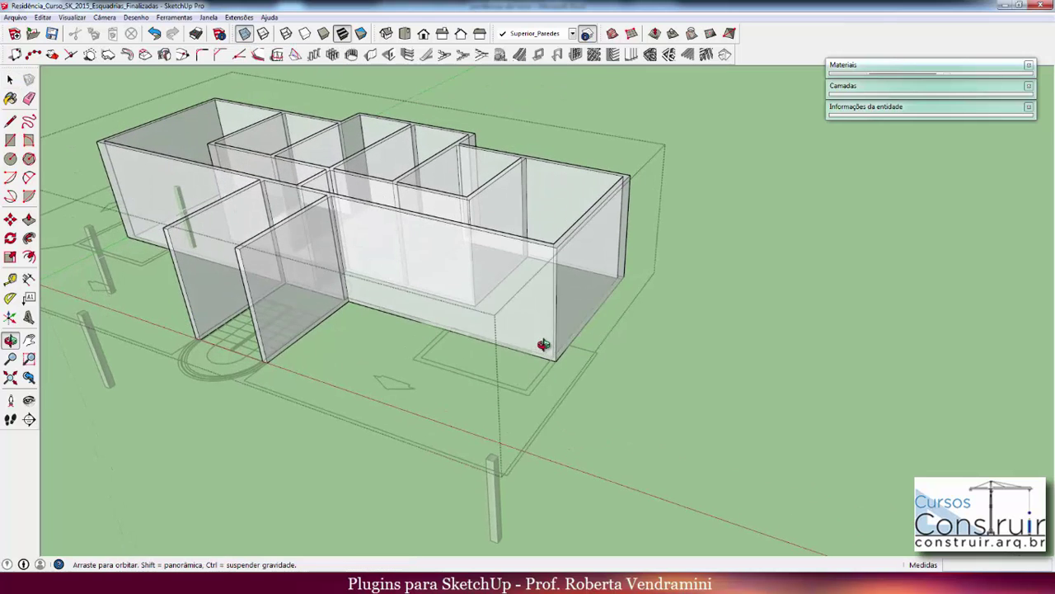
pyautogui.scroll(3, 528, 350)
pyautogui.scroll(2, 510, 351)
pyautogui.scroll(2, 506, 345)
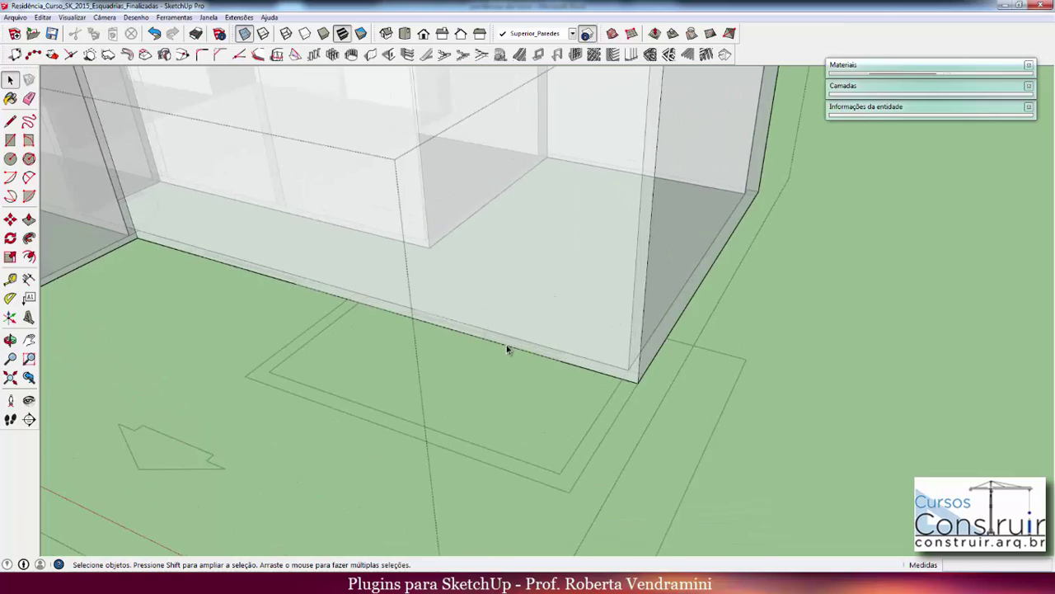
pyautogui.scroll(2, 506, 344)
pyautogui.scroll(2, 506, 344)
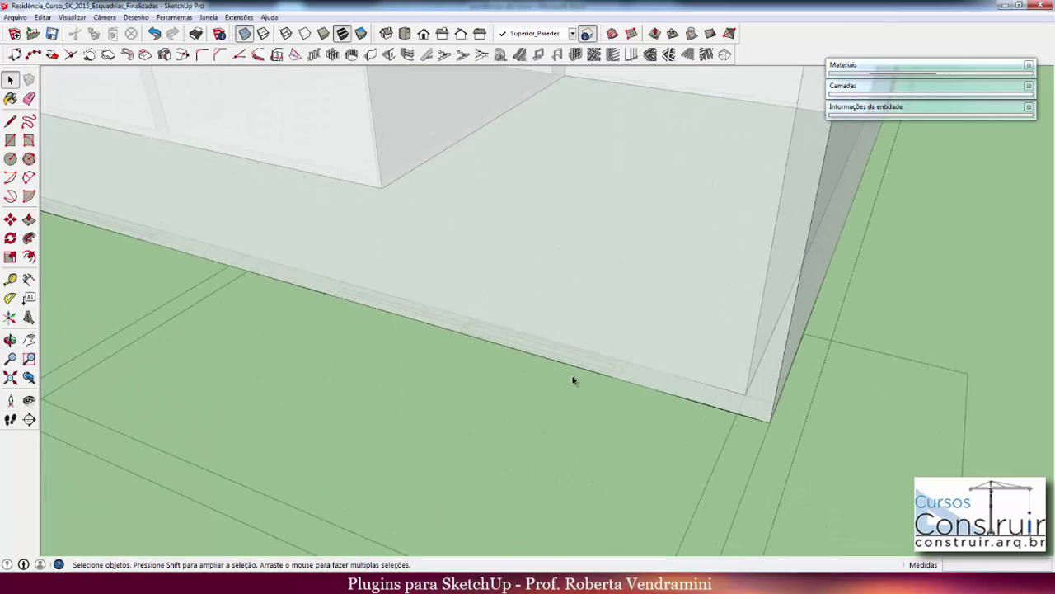
pyautogui.scroll(2, 597, 364)
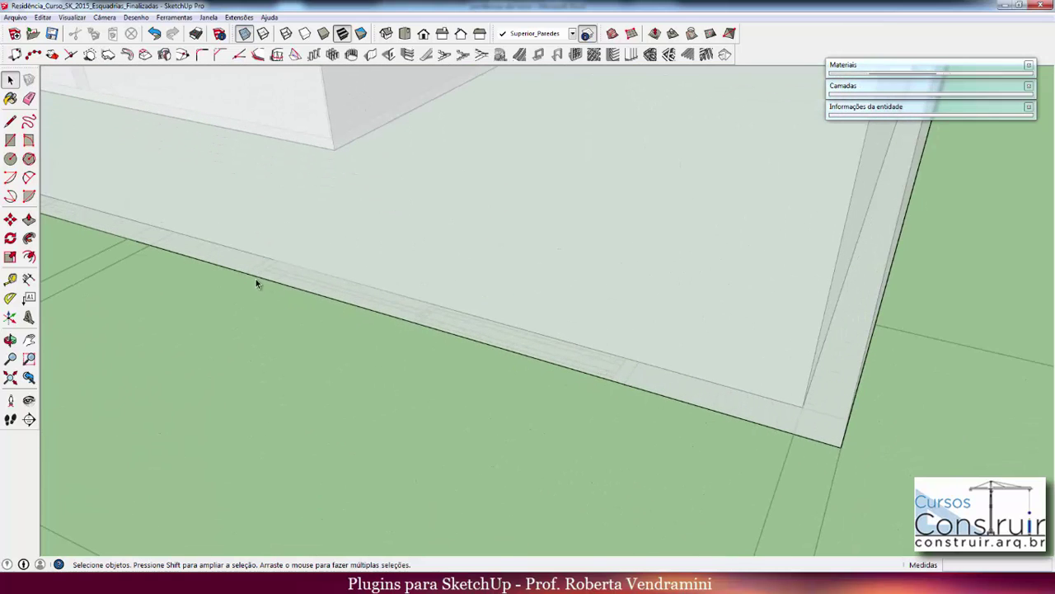
pyautogui.click(10, 278)
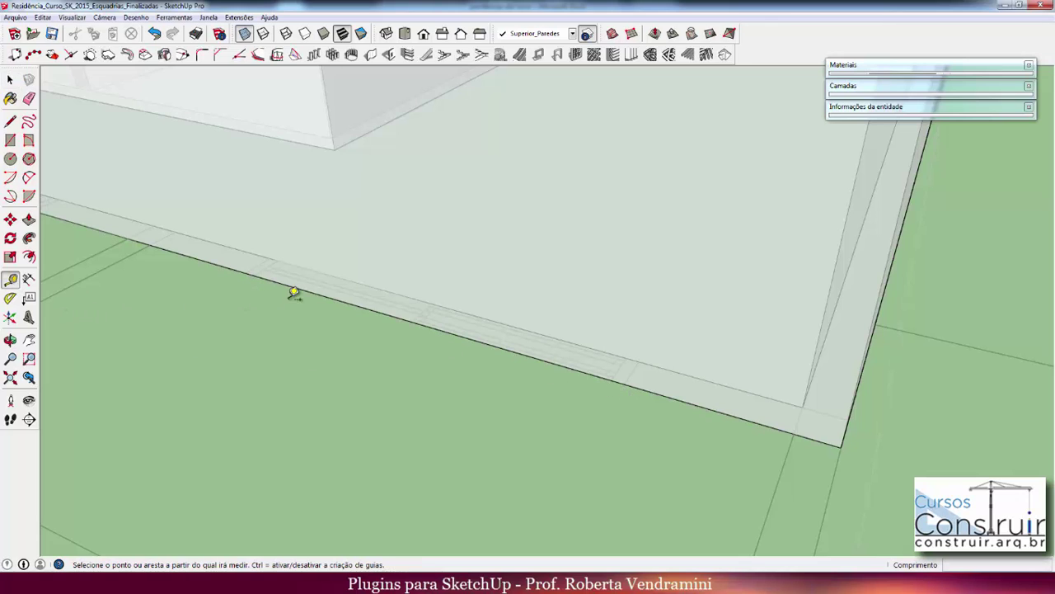
pyautogui.click(249, 272)
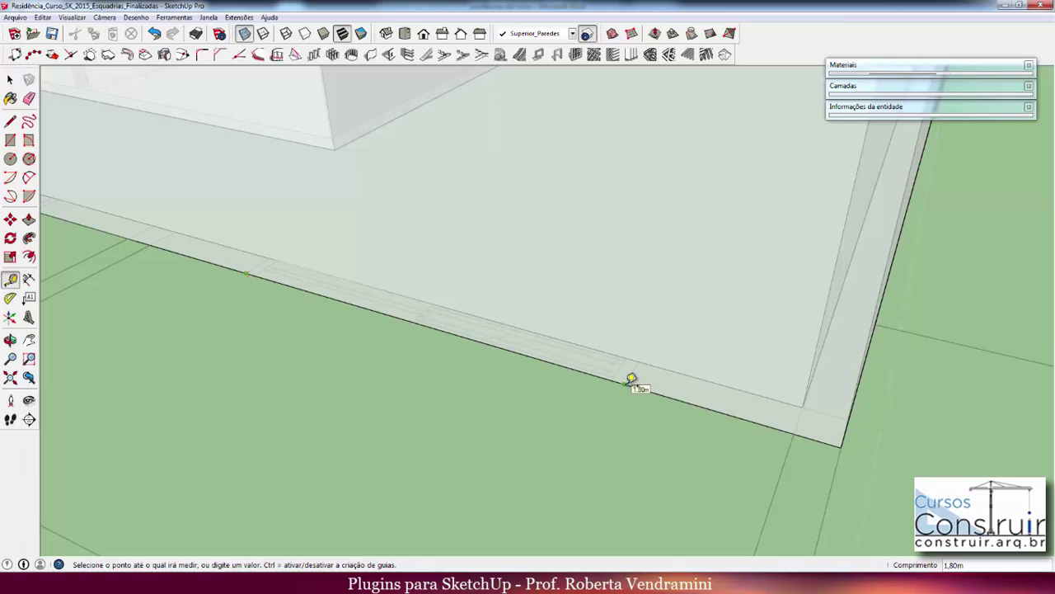
pyautogui.press('space')
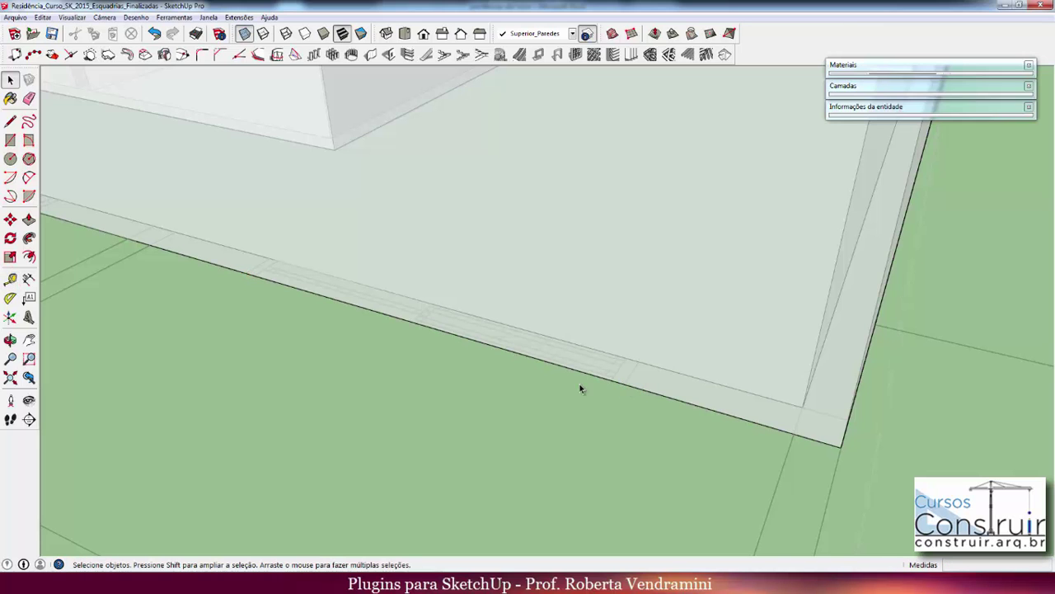
pyautogui.scroll(-2, 566, 372)
pyautogui.scroll(-2, 570, 365)
pyautogui.scroll(-3, 569, 367)
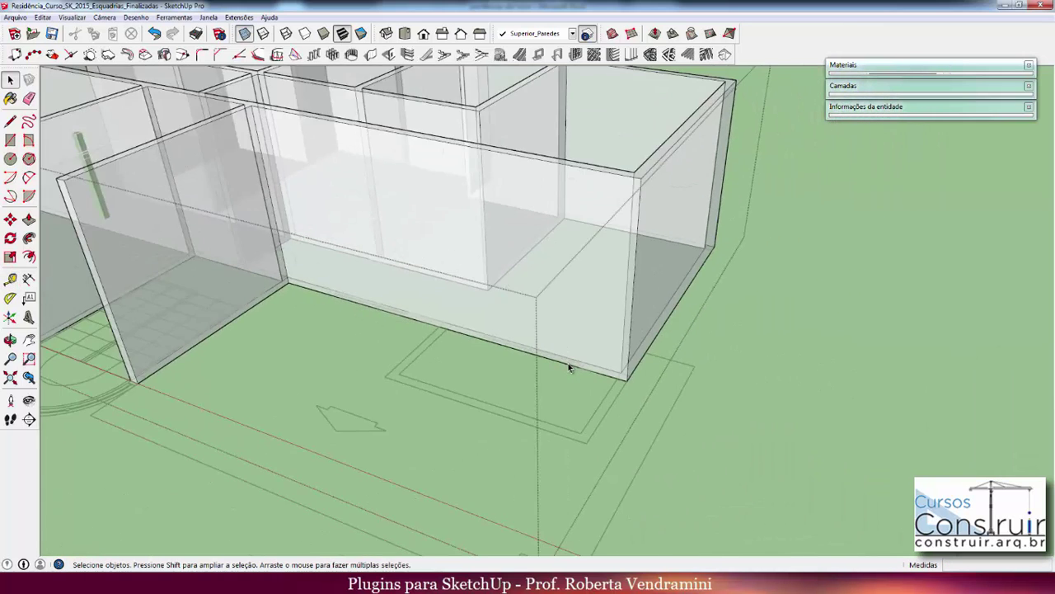
pyautogui.scroll(-2, 569, 368)
pyautogui.scroll(-3, 569, 368)
pyautogui.moveTo(569, 368)
pyautogui.mouseDown(button='middle')
pyautogui.moveTo(577, 371)
pyautogui.moveTo(568, 354)
pyautogui.mouseUp(button='middle')
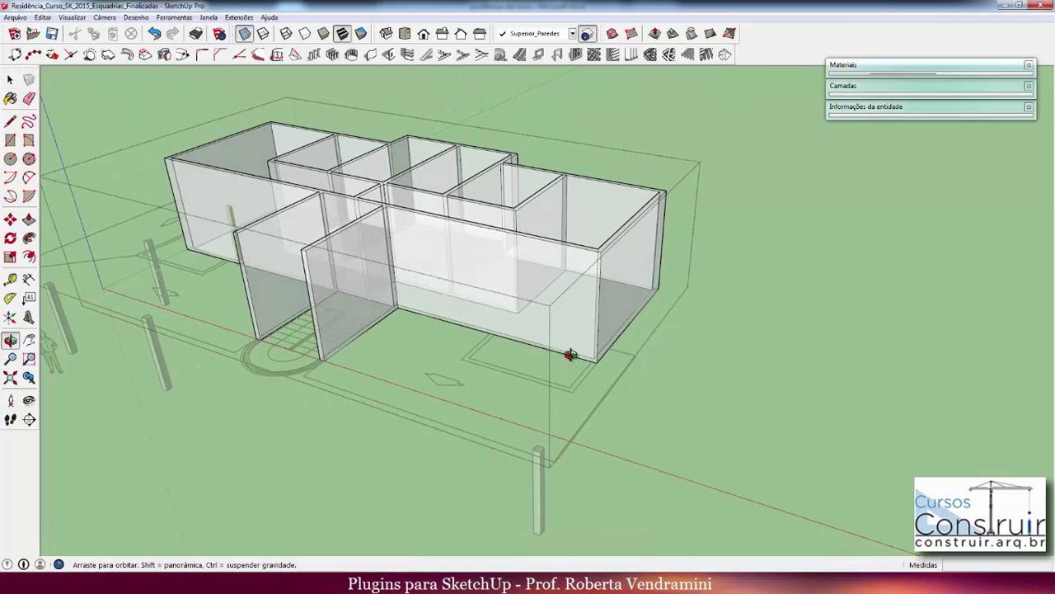
pyautogui.scroll(2, 551, 184)
pyautogui.scroll(1, 555, 188)
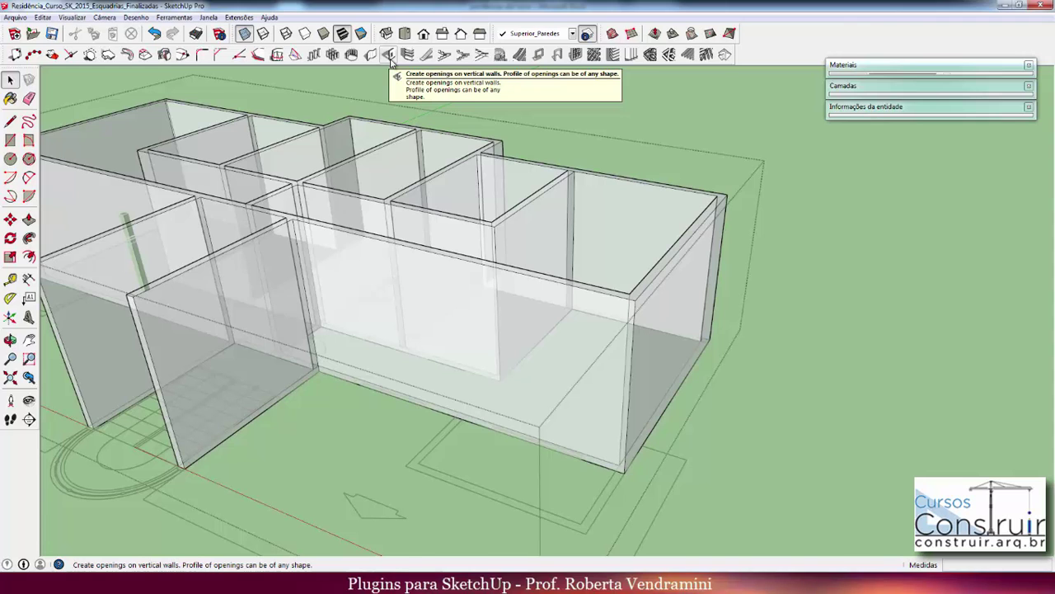
# In 1001bit Create Wall Opening, set the opening width to 0.80m
pyautogui.click(390, 58)
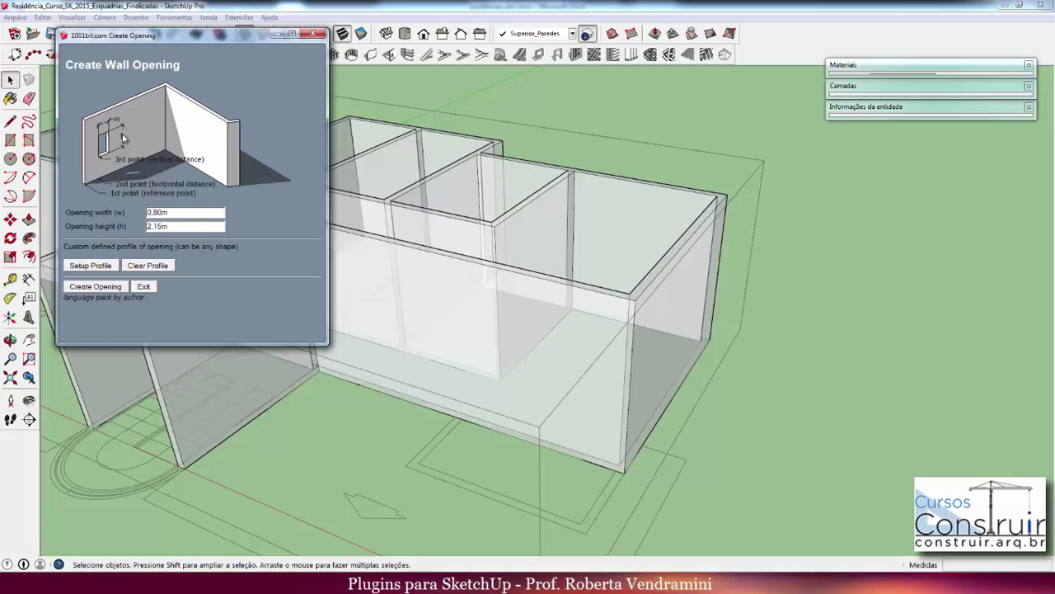
pyautogui.doubleClick(158, 213)
pyautogui.click(152, 214)
# Start Create Opening and bring the 0.80 m opening preview against a house wall
pyautogui.click(106, 292)
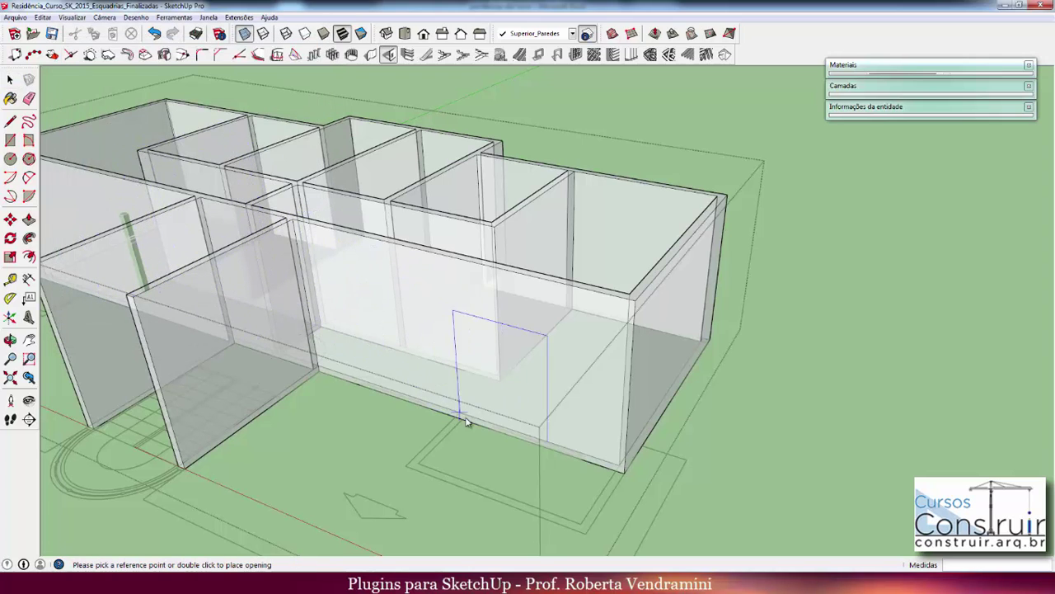
pyautogui.scroll(2, 466, 422)
pyautogui.scroll(2, 483, 431)
pyautogui.scroll(2, 487, 428)
pyautogui.scroll(1, 523, 440)
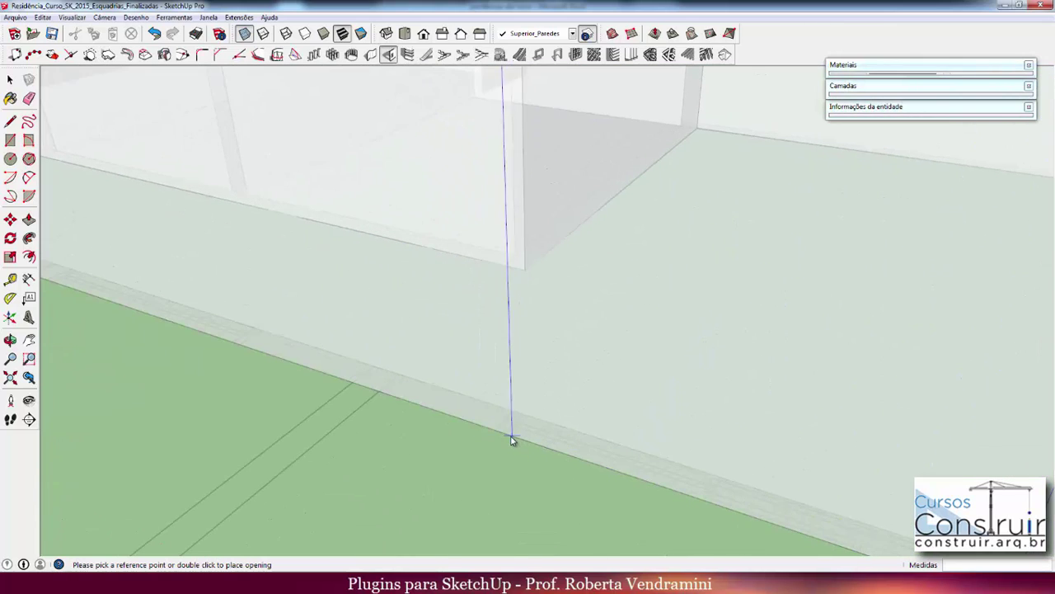
pyautogui.scroll(1, 507, 439)
pyautogui.scroll(2, 502, 436)
pyautogui.scroll(1, 503, 437)
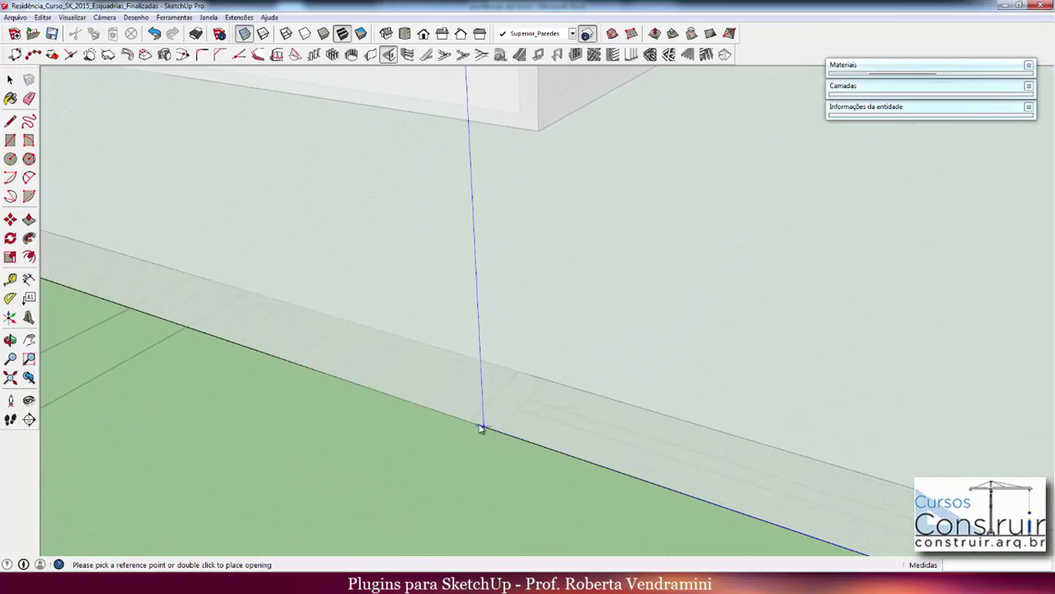
pyautogui.scroll(1, 474, 424)
pyautogui.scroll(1, 474, 425)
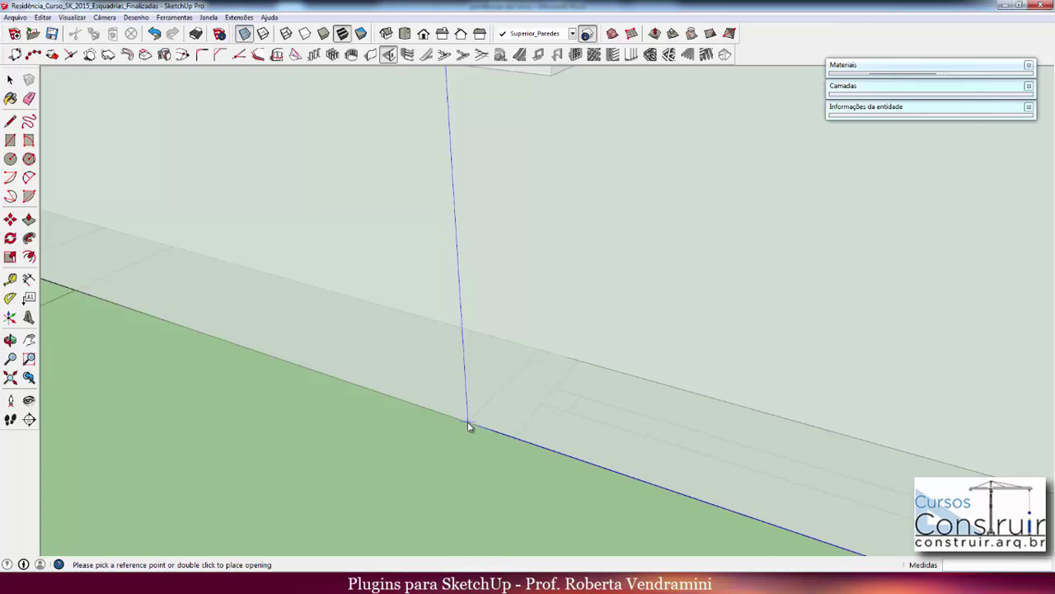
pyautogui.scroll(-3, 467, 421)
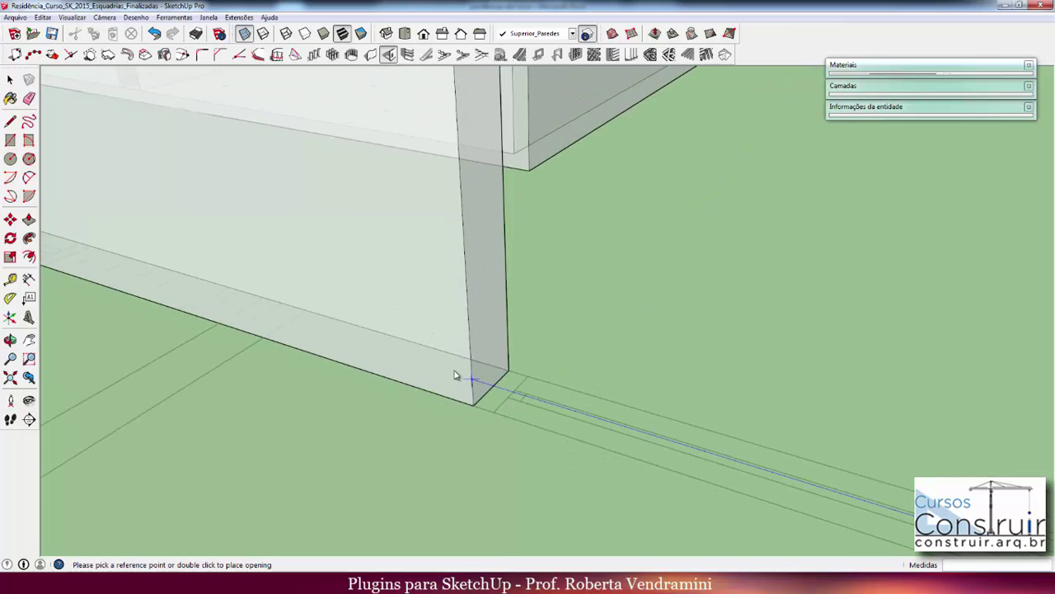
pyautogui.scroll(-2, 455, 375)
pyautogui.scroll(-2, 448, 354)
pyautogui.scroll(-2, 448, 351)
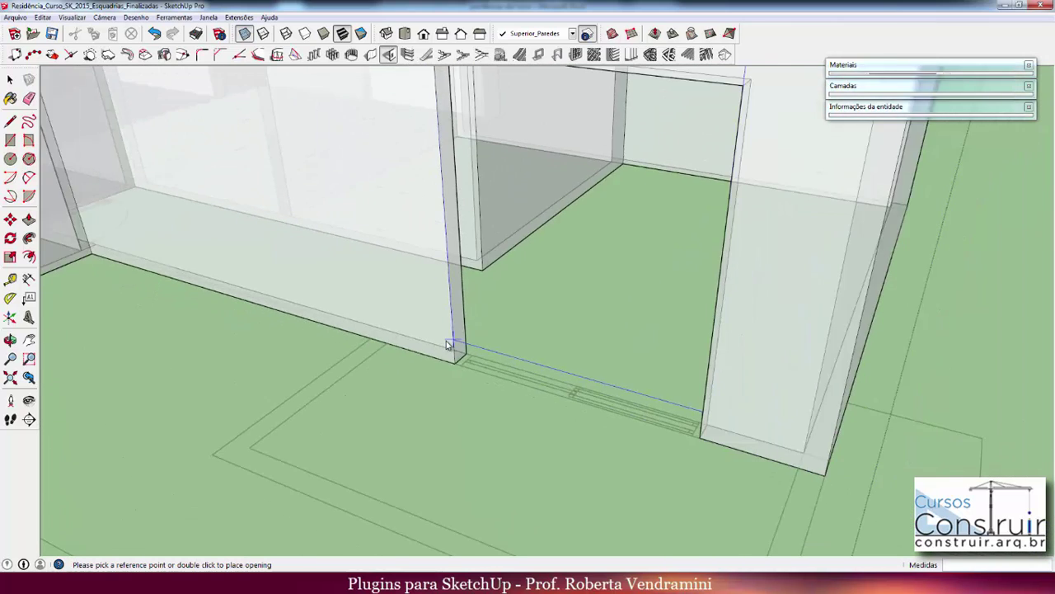
pyautogui.scroll(-2, 449, 347)
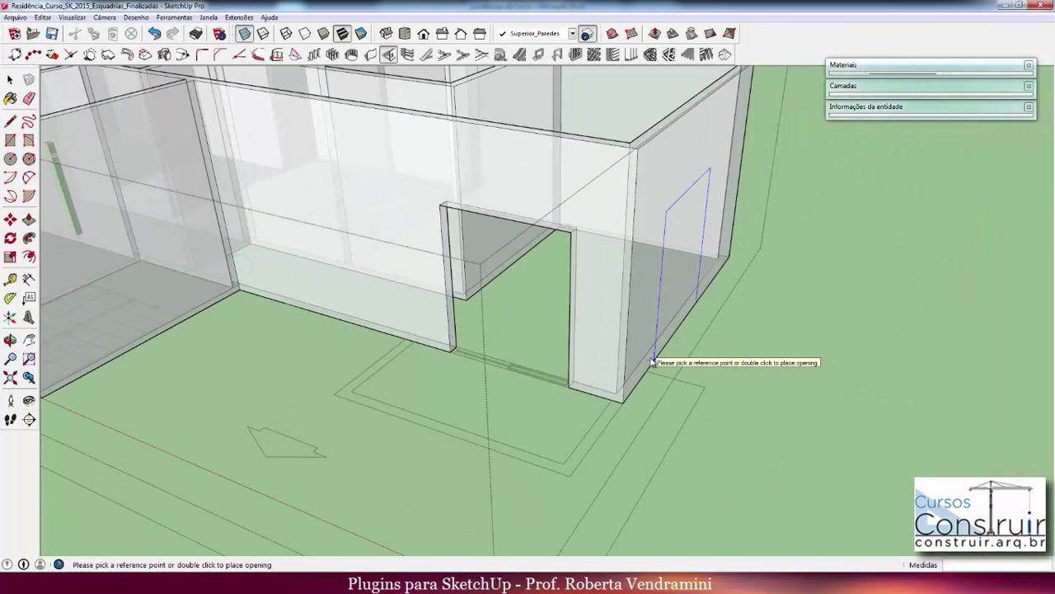
pyautogui.press('space')
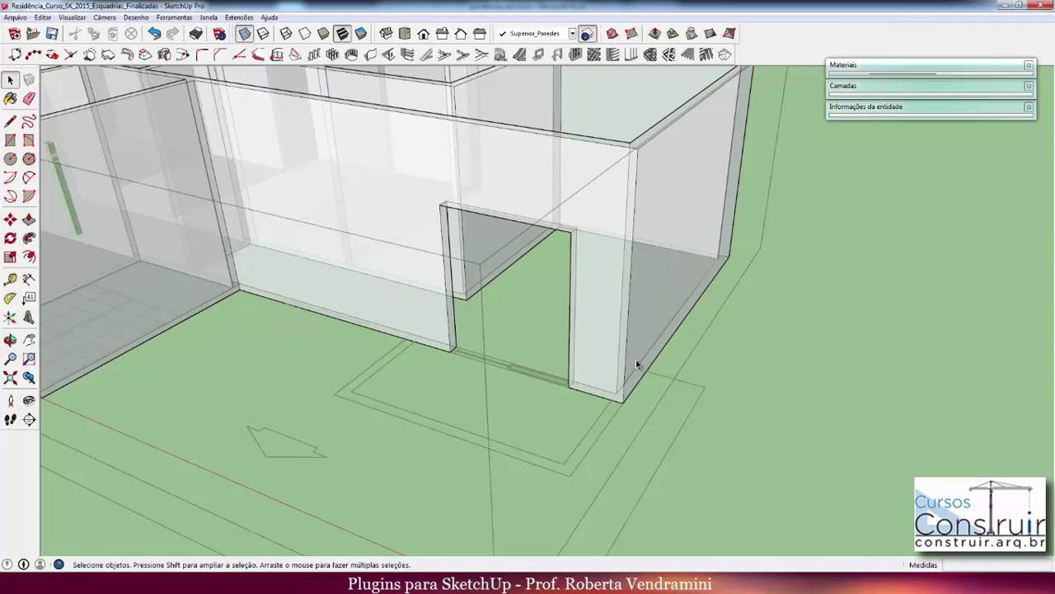
pyautogui.moveTo(636, 359)
pyautogui.mouseDown(button='middle')
pyautogui.moveTo(567, 355)
pyautogui.moveTo(549, 299)
pyautogui.mouseUp(button='middle')
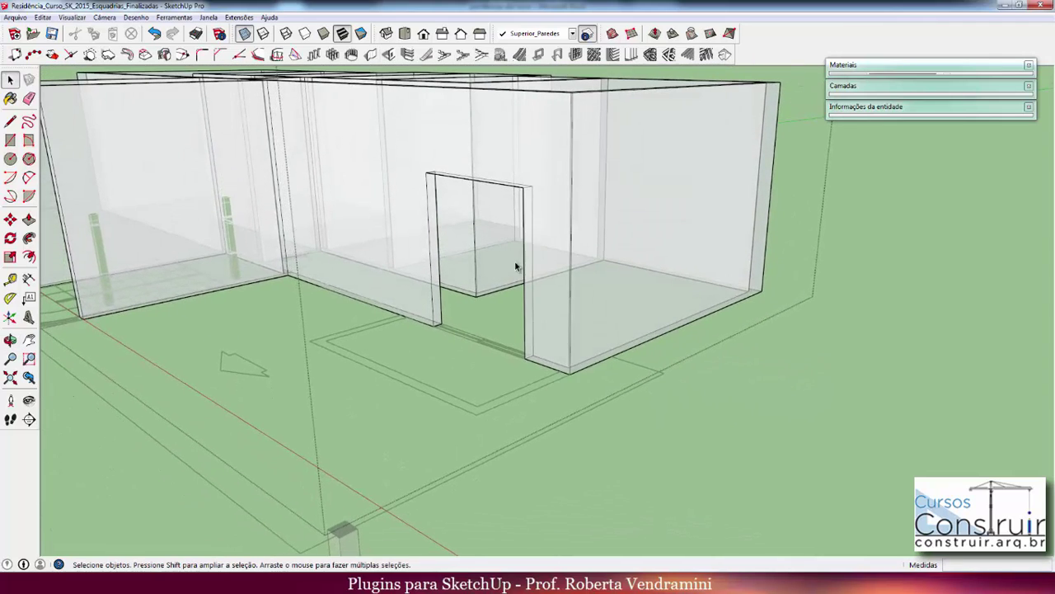
pyautogui.scroll(3, 511, 260)
pyautogui.scroll(-3, 461, 306)
pyautogui.scroll(-2, 461, 306)
pyautogui.scroll(-3, 612, 330)
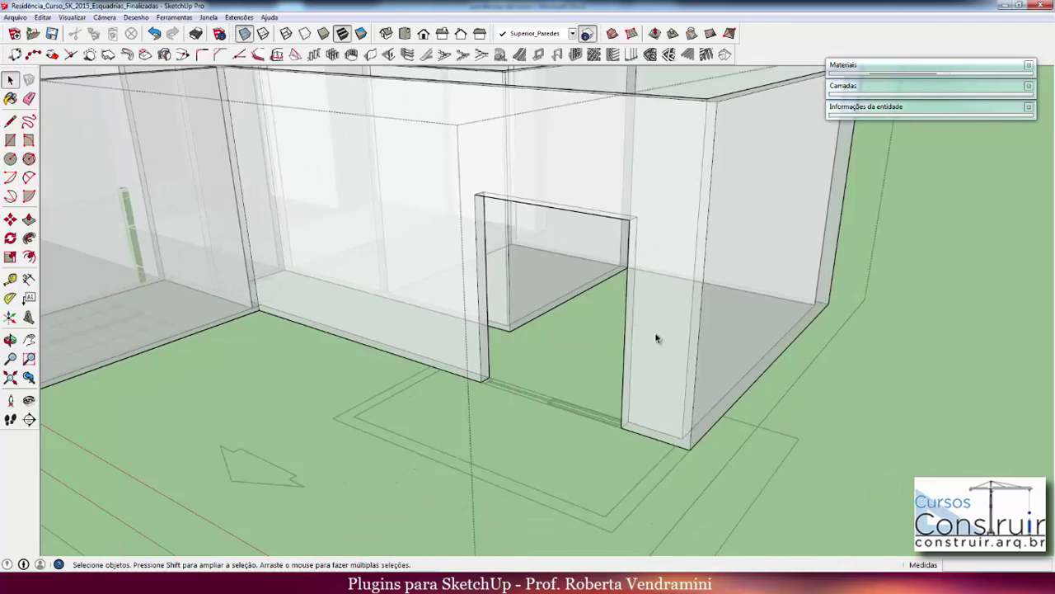
pyautogui.scroll(-3, 655, 337)
pyautogui.scroll(-2, 657, 338)
pyautogui.moveTo(295, 260)
pyautogui.mouseDown(button='middle')
pyautogui.moveTo(414, 302)
pyautogui.moveTo(331, 343)
pyautogui.mouseUp(button='middle')
pyautogui.scroll(2, 322, 346)
pyautogui.scroll(3, 320, 347)
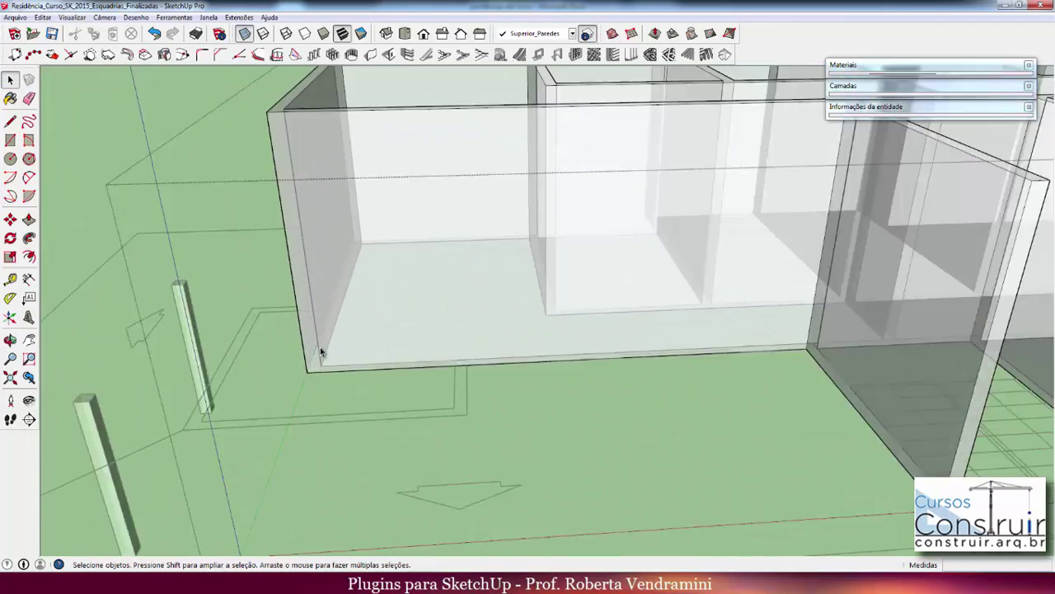
pyautogui.scroll(2, 320, 347)
pyautogui.scroll(1, 320, 347)
pyautogui.moveTo(387, 367); pyautogui.dragTo(384, 385, button='middle')
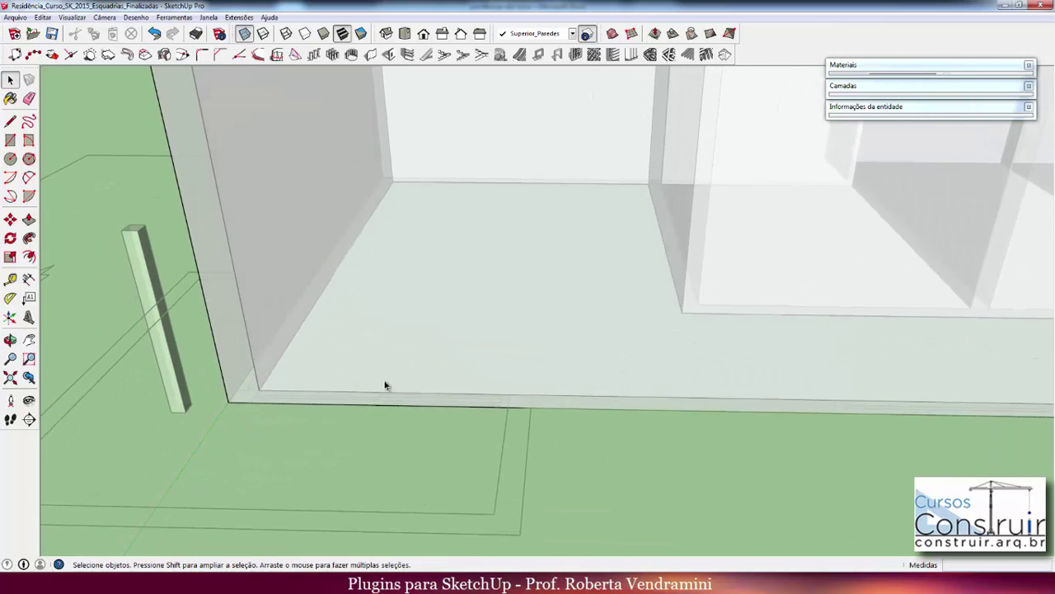
pyautogui.scroll(-2, 511, 389)
pyautogui.scroll(-2, 527, 388)
pyautogui.moveTo(527, 389)
pyautogui.mouseDown(button='middle')
pyautogui.moveTo(484, 360)
pyautogui.moveTo(446, 278)
pyautogui.mouseUp(button='middle')
pyautogui.click(244, 33)
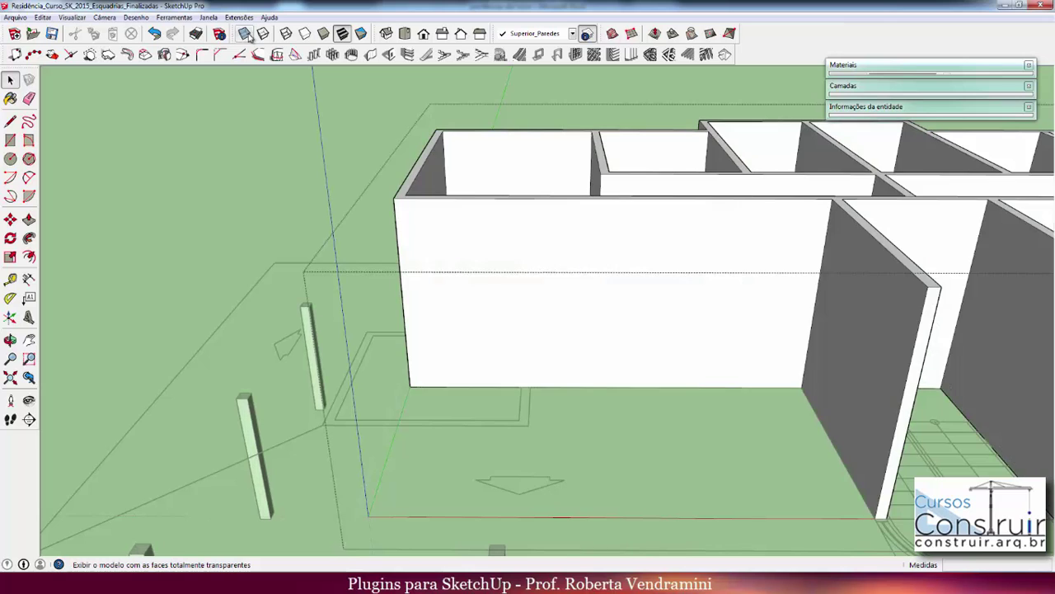
pyautogui.moveTo(435, 329); pyautogui.dragTo(518, 353, button='middle')
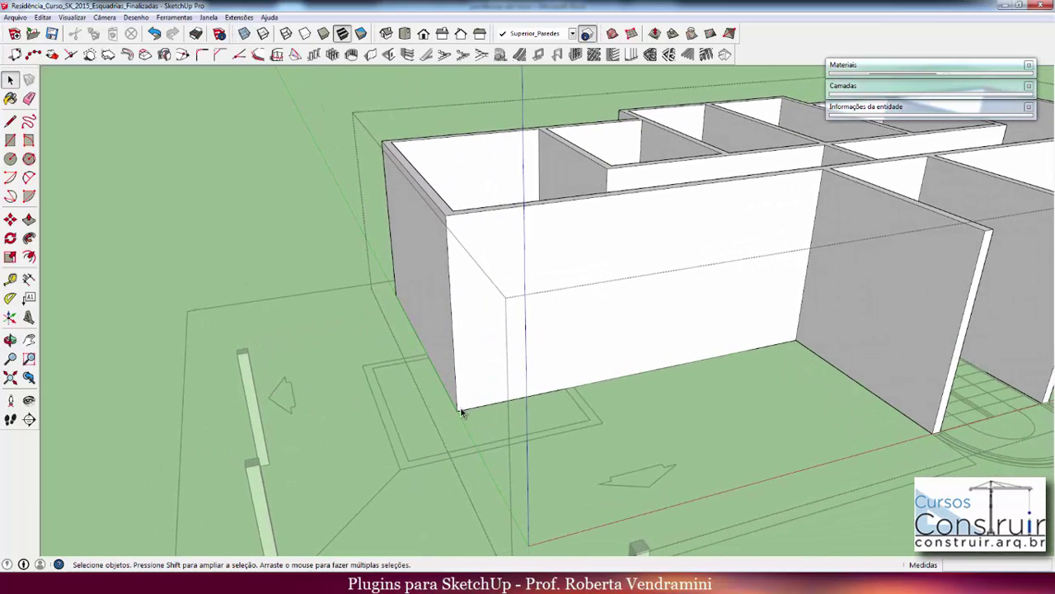
pyautogui.moveTo(564, 393); pyautogui.dragTo(419, 386, button='middle')
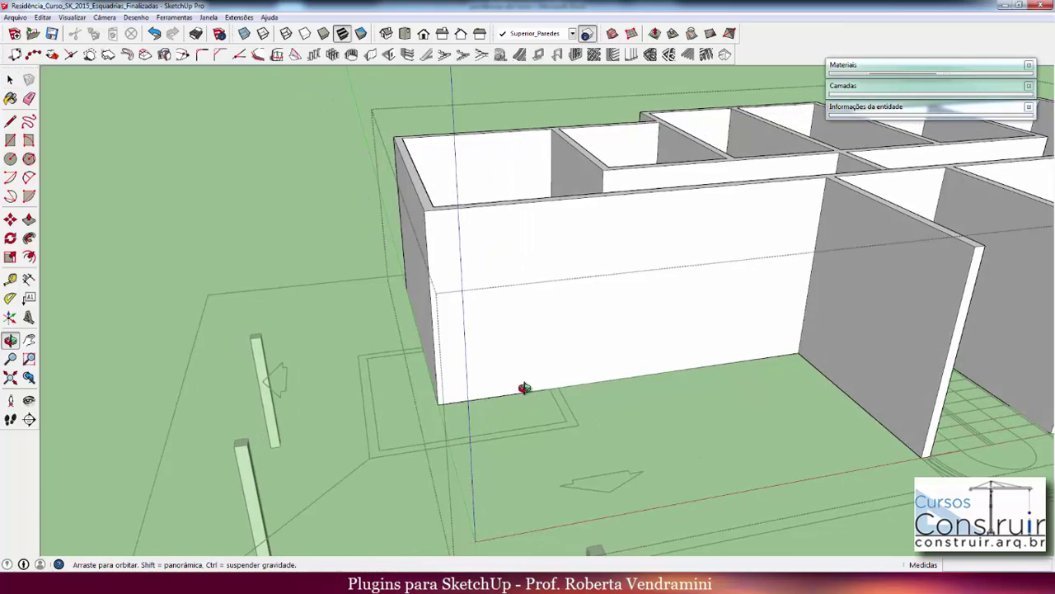
pyautogui.scroll(2, 424, 375)
pyautogui.scroll(2, 437, 370)
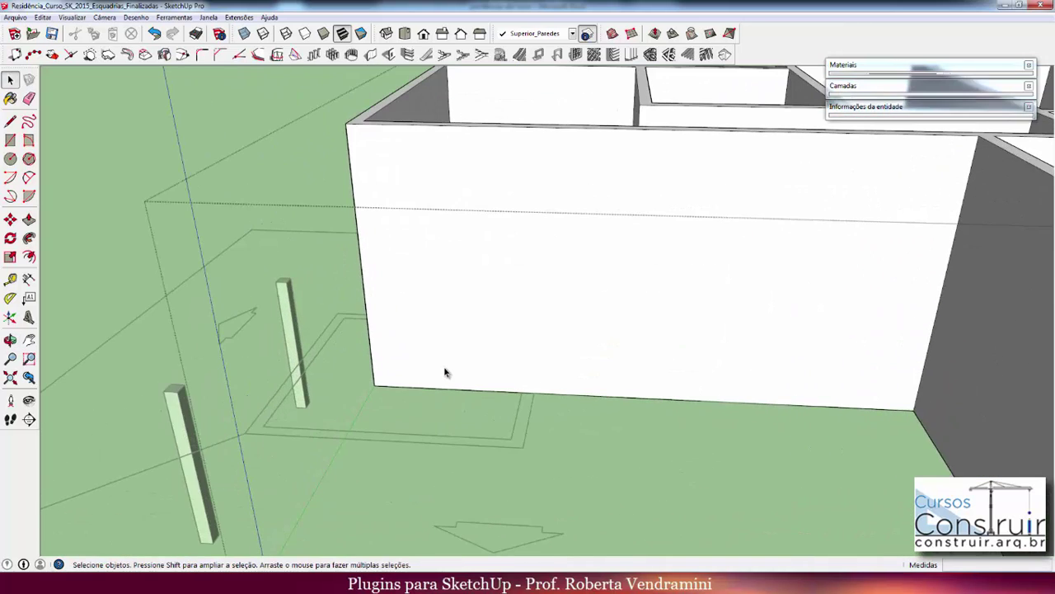
pyautogui.moveTo(445, 371)
pyautogui.mouseDown(button='middle')
pyautogui.moveTo(500, 379)
pyautogui.moveTo(473, 379)
pyautogui.moveTo(435, 437)
pyautogui.mouseUp(button='middle')
pyautogui.click(244, 35)
pyautogui.scroll(2, 490, 378)
pyautogui.scroll(1, 395, 424)
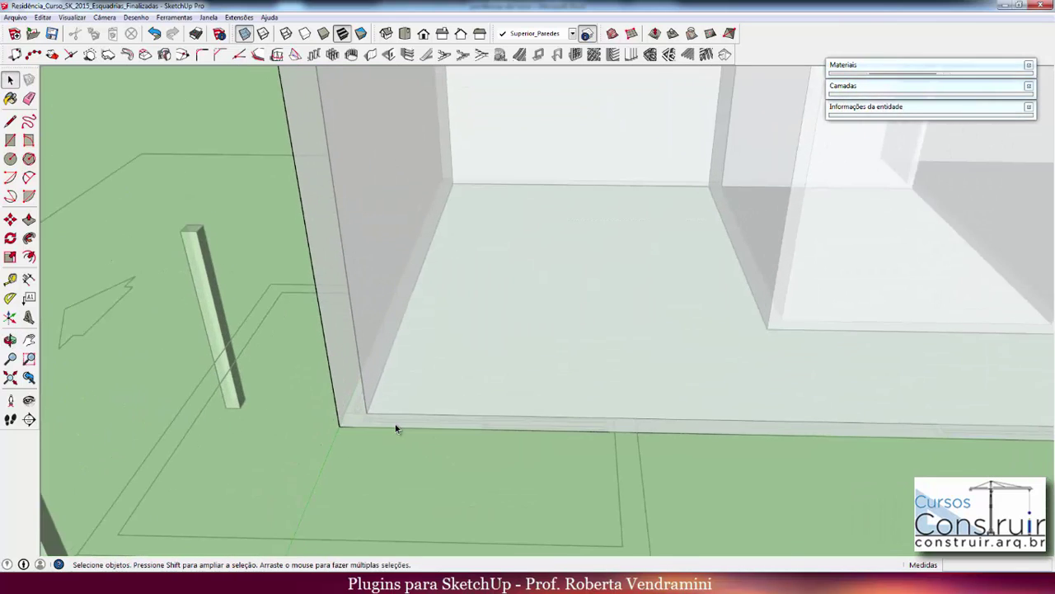
pyautogui.scroll(2, 395, 424)
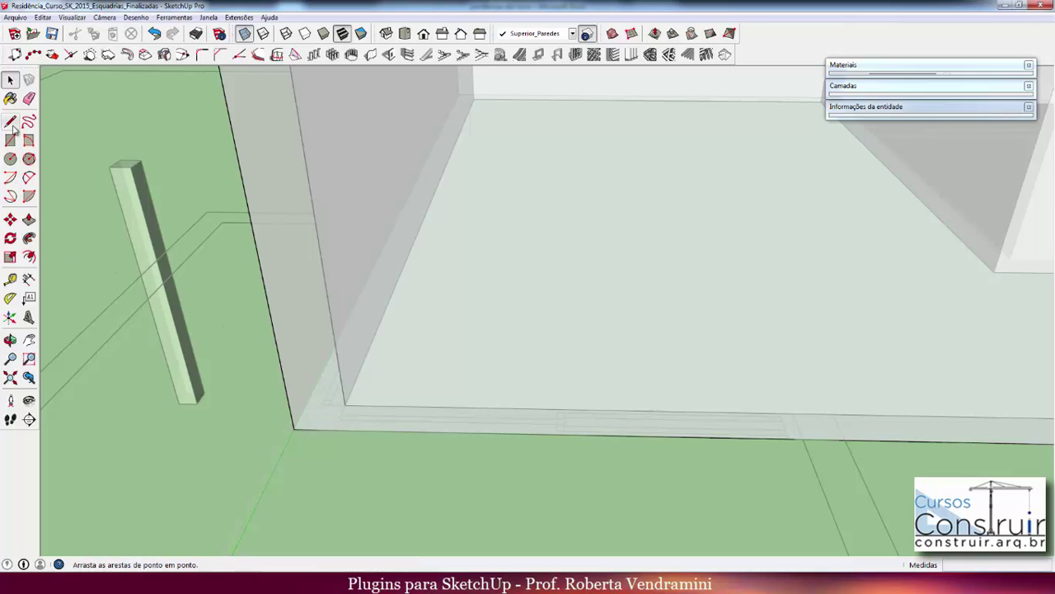
# Tape-measure from the wall corner at floor level, then cancel
pyautogui.click(10, 278)
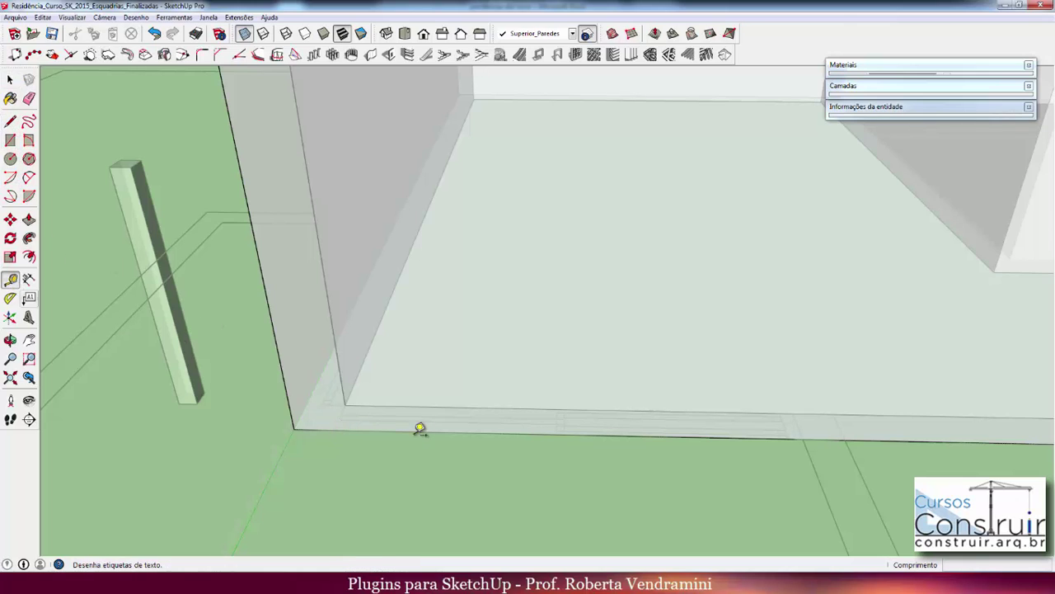
pyautogui.click(335, 429)
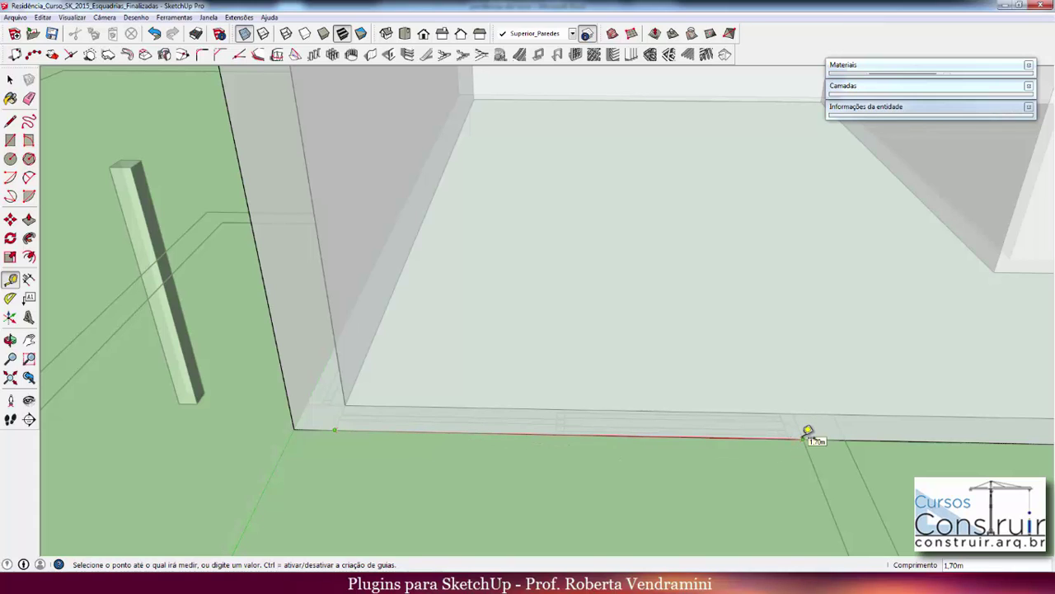
pyautogui.press('space')
pyautogui.moveTo(781, 437)
pyautogui.mouseDown(button='middle')
pyautogui.moveTo(346, 419)
pyautogui.moveTo(373, 323)
pyautogui.mouseUp(button='middle')
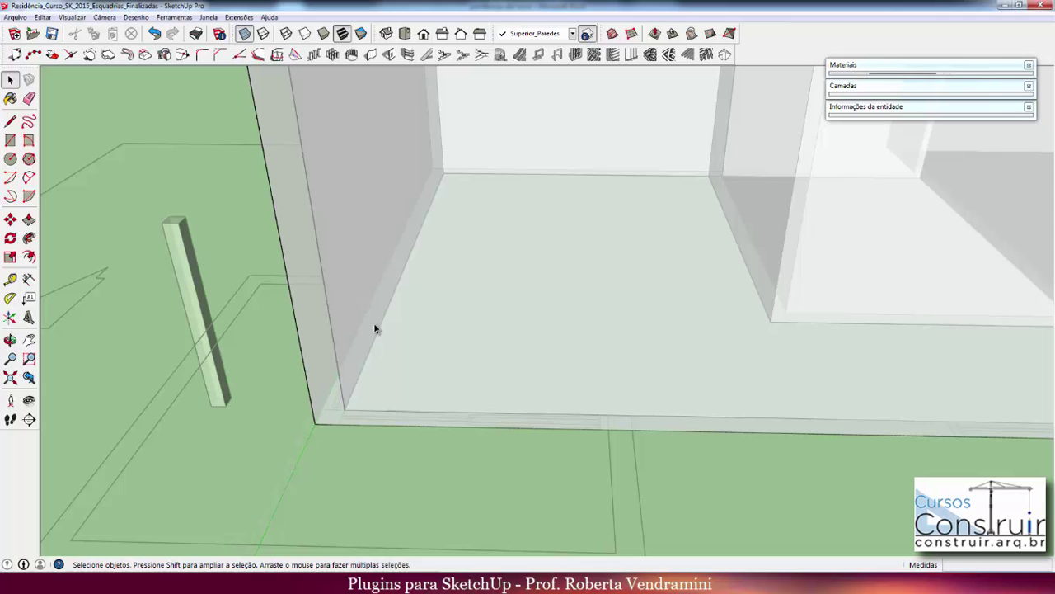
# Place a 1.70 m wide wall opening with its reference point at the wall corner
pyautogui.click(388, 54)
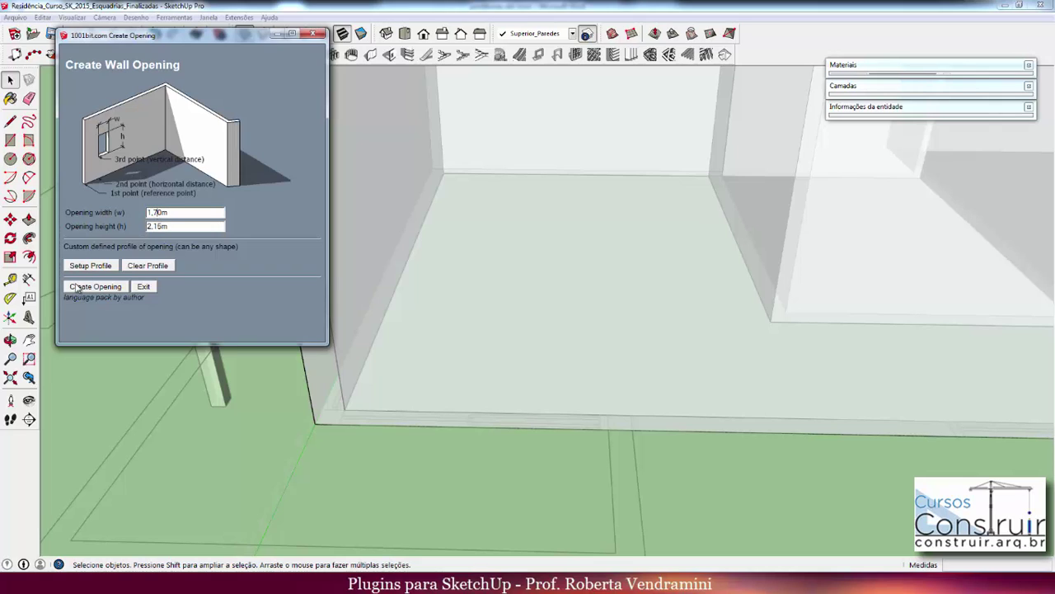
pyautogui.click(93, 288)
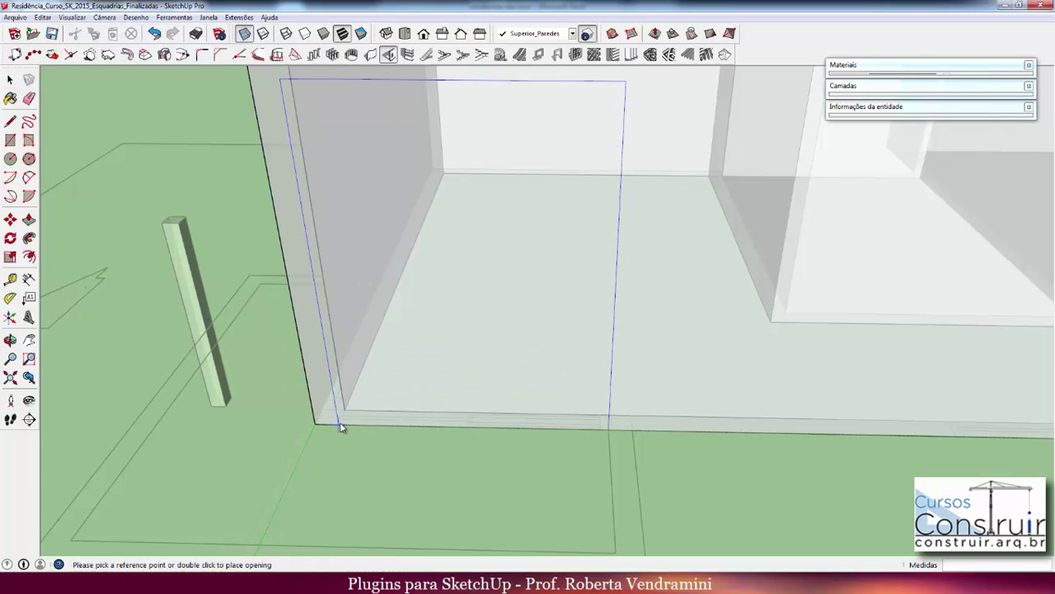
pyautogui.scroll(1, 341, 429)
pyautogui.scroll(2, 341, 427)
pyautogui.scroll(1, 341, 427)
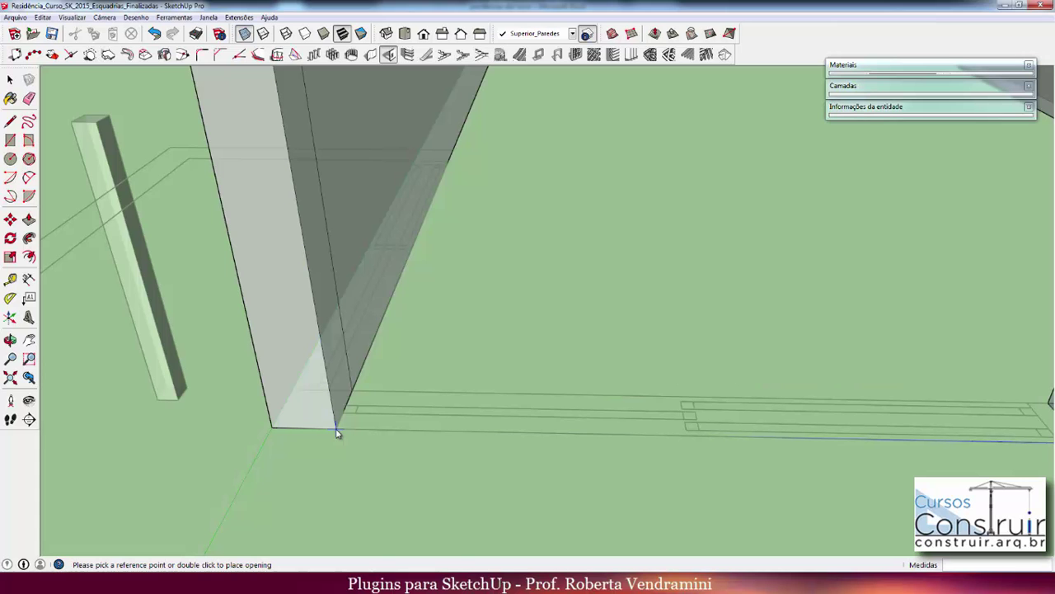
pyautogui.click(338, 429)
pyautogui.scroll(-3, 360, 416)
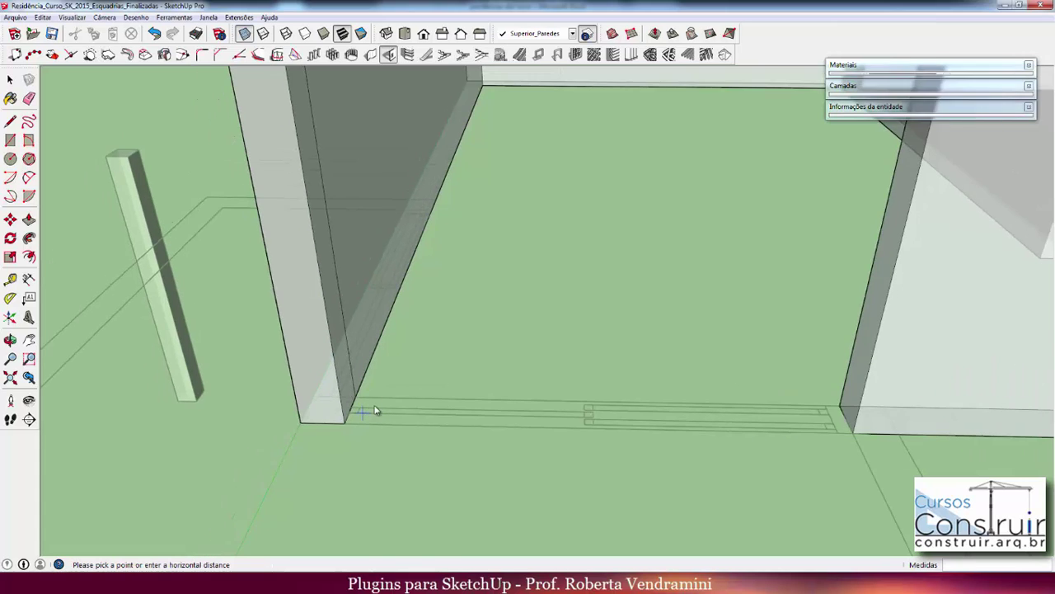
pyautogui.scroll(-3, 371, 409)
pyautogui.moveTo(412, 360)
pyautogui.mouseDown(button='middle')
pyautogui.moveTo(467, 344)
pyautogui.moveTo(570, 365)
pyautogui.mouseUp(button='middle')
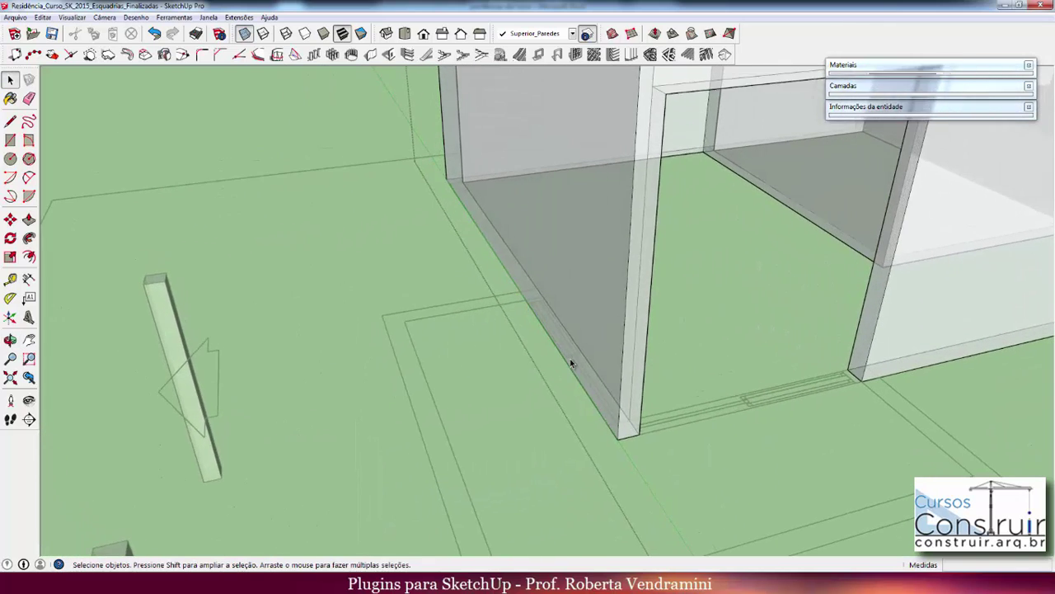
pyautogui.moveTo(576, 301); pyautogui.dragTo(679, 322, button='middle')
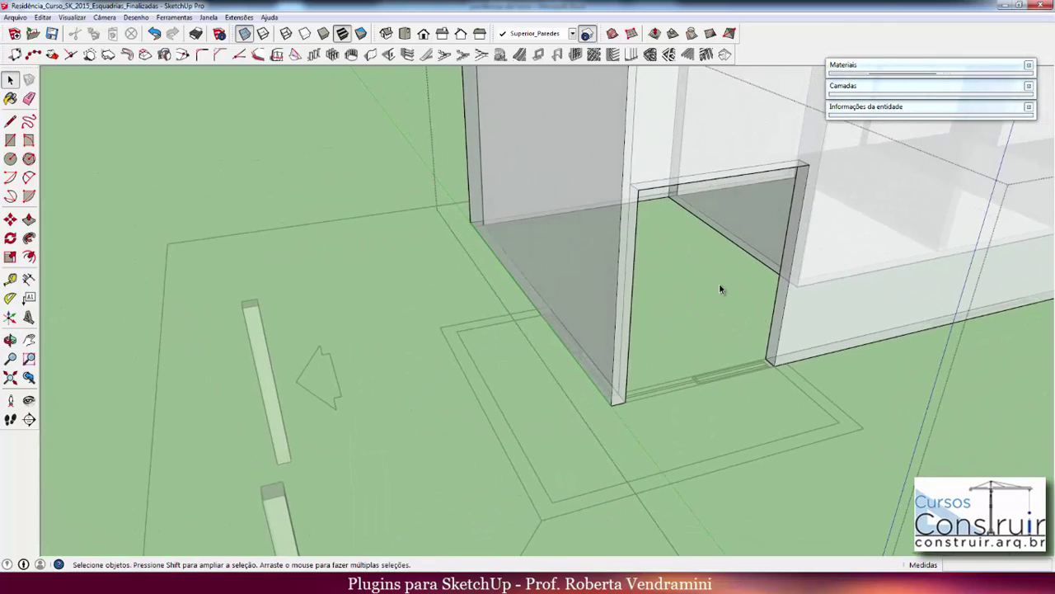
pyautogui.scroll(3, 726, 279)
pyautogui.scroll(-2, 726, 280)
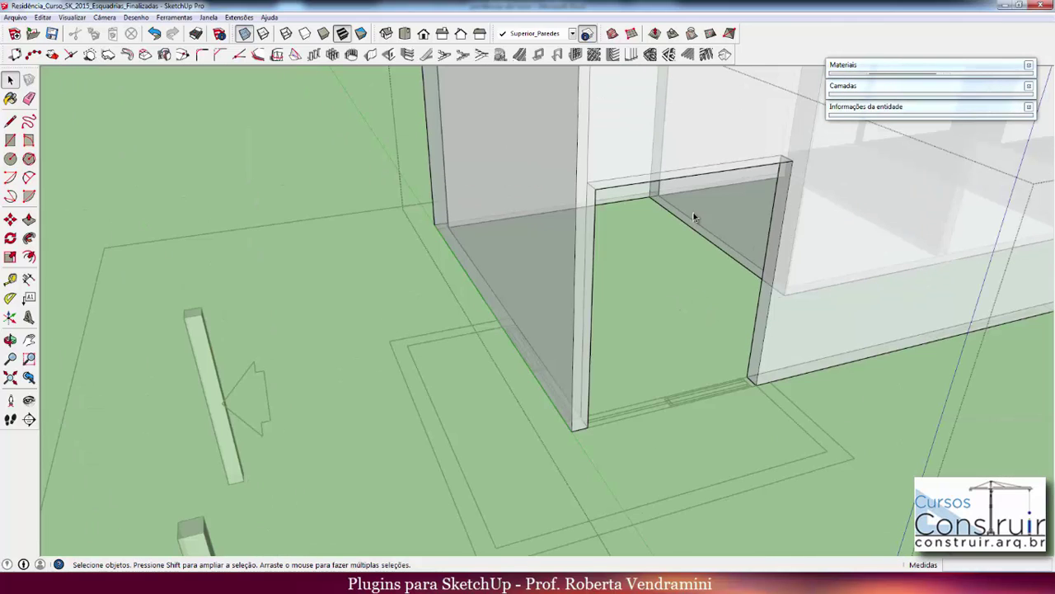
# Turn X-ray off so the walls display solid again
pyautogui.click(246, 34)
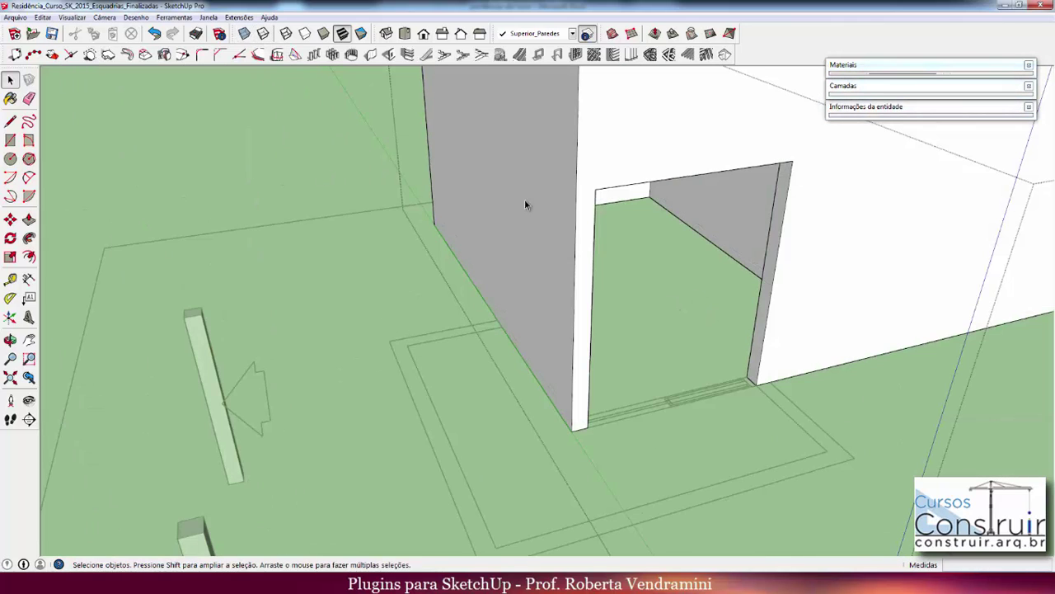
pyautogui.scroll(3, 644, 216)
pyautogui.scroll(-2, 644, 216)
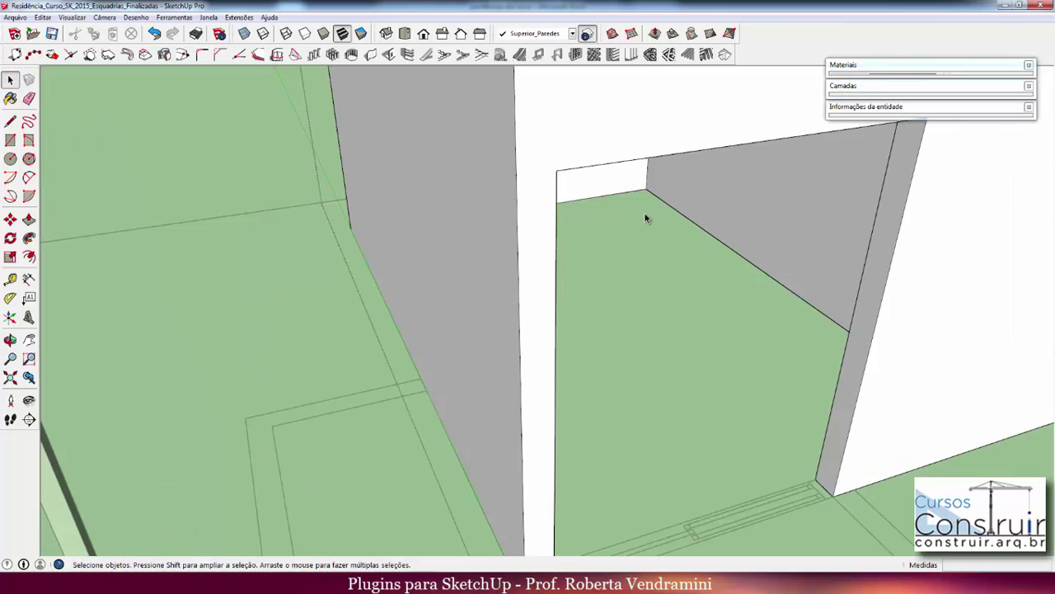
pyautogui.scroll(-1, 589, 195)
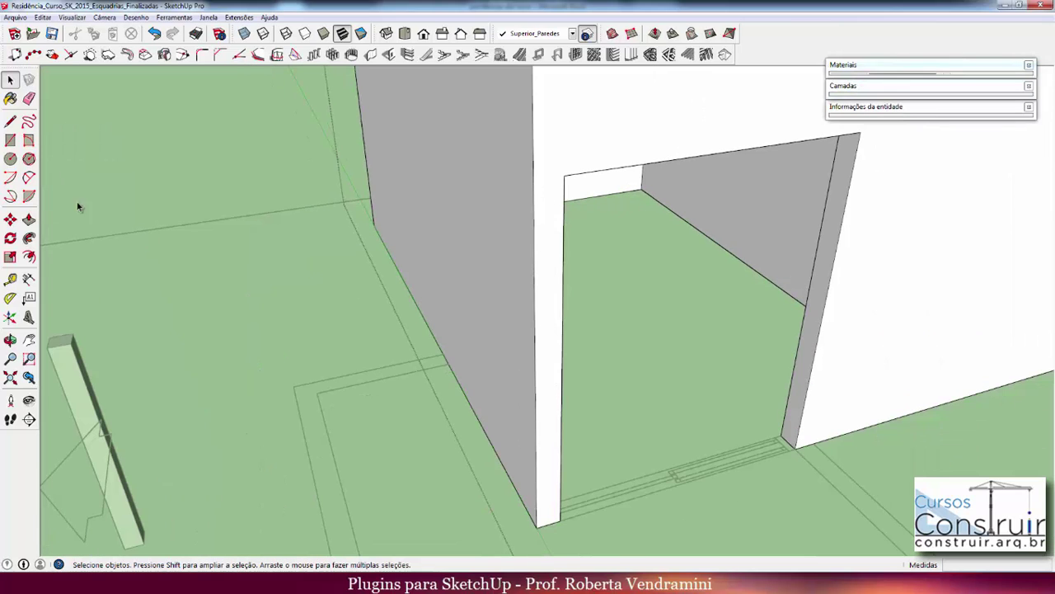
# Start a line at the doorway's top corner, then cancel it
pyautogui.click(12, 122)
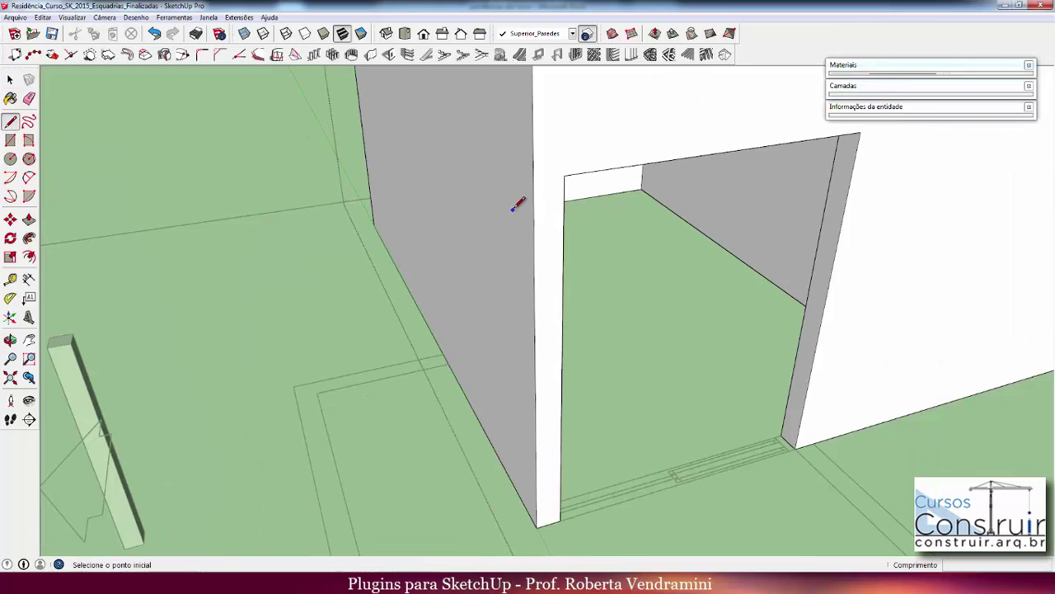
pyautogui.click(564, 175)
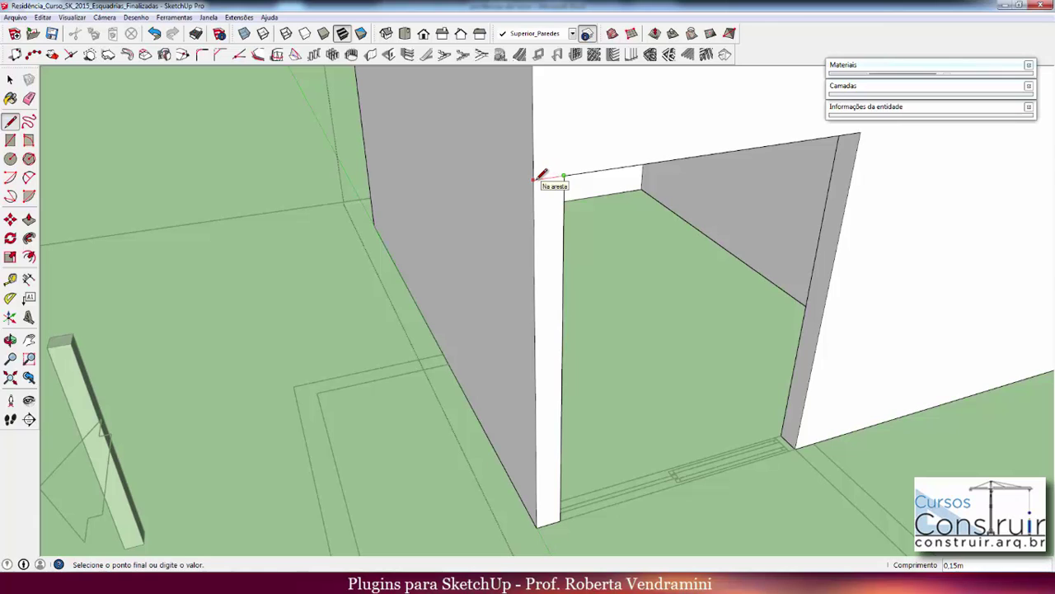
pyautogui.press('Escape')
pyautogui.press('space')
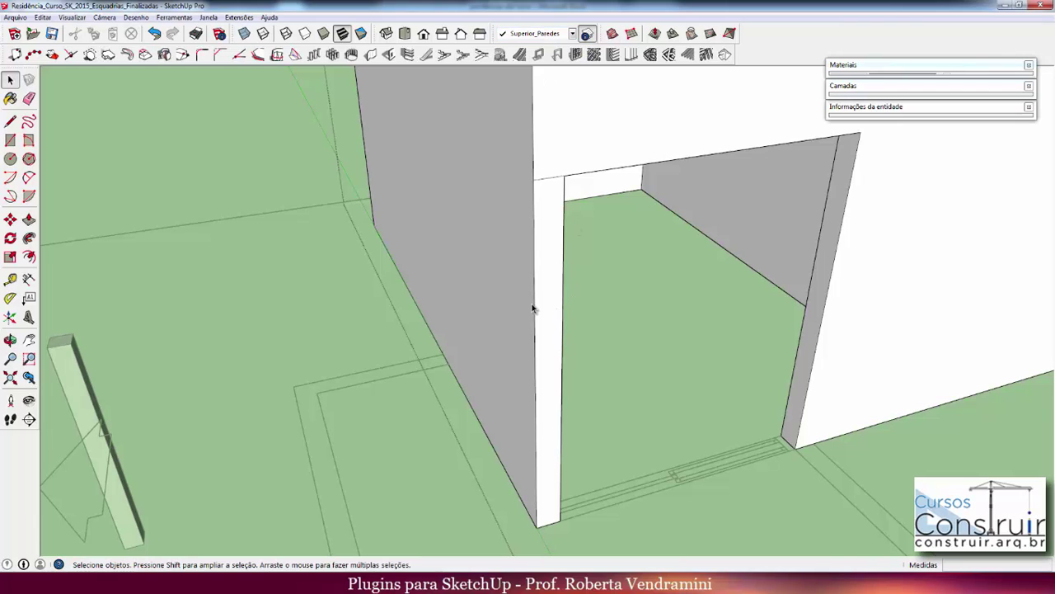
# Push/Pull the doorway's side jamb back 1.70 m to the adjoining wall
pyautogui.press('p')
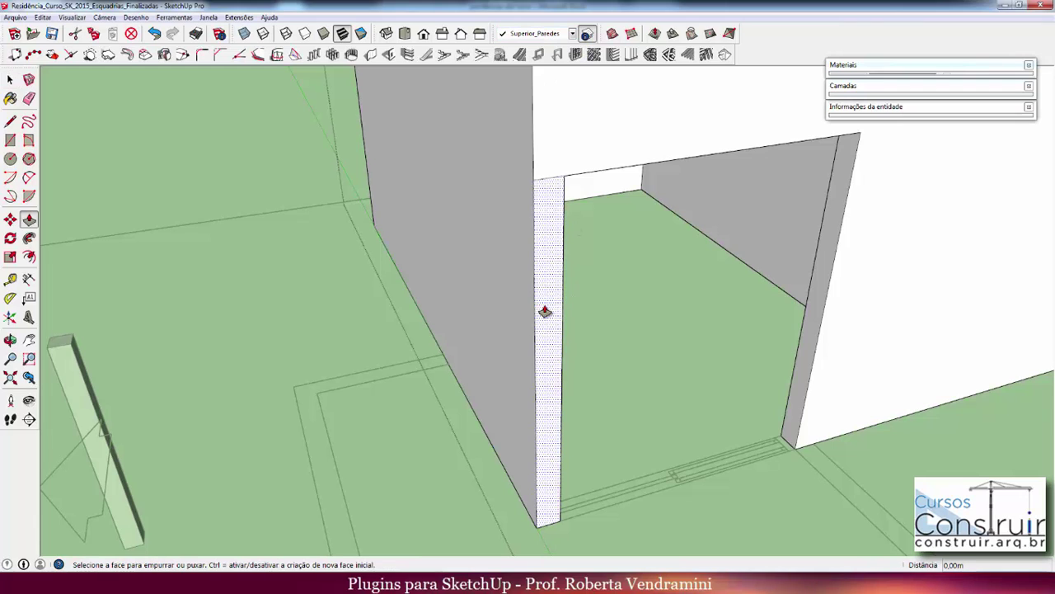
pyautogui.click(545, 311)
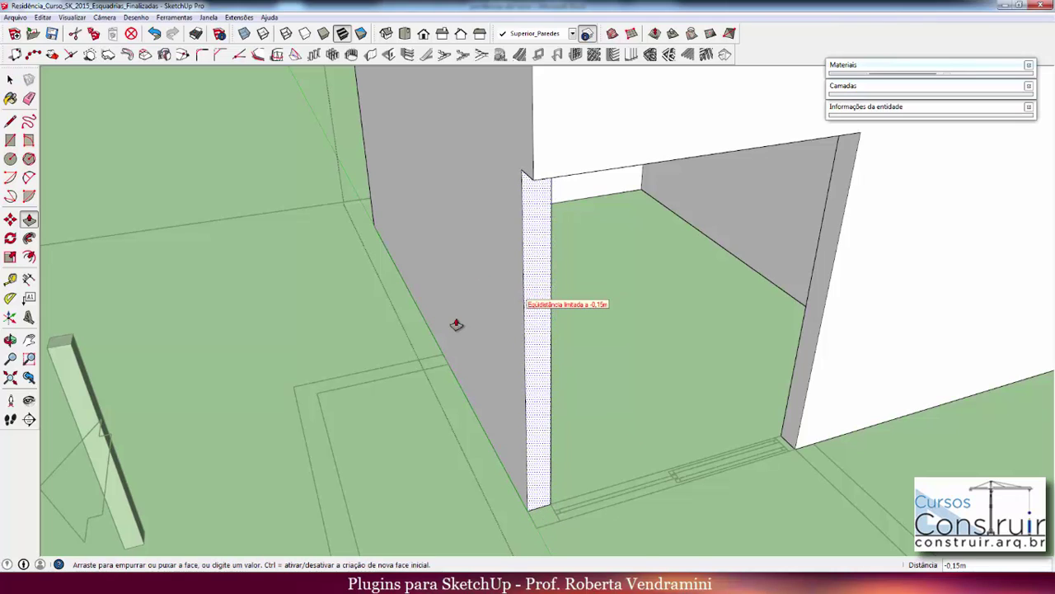
pyautogui.click(430, 372)
pyautogui.click(541, 346)
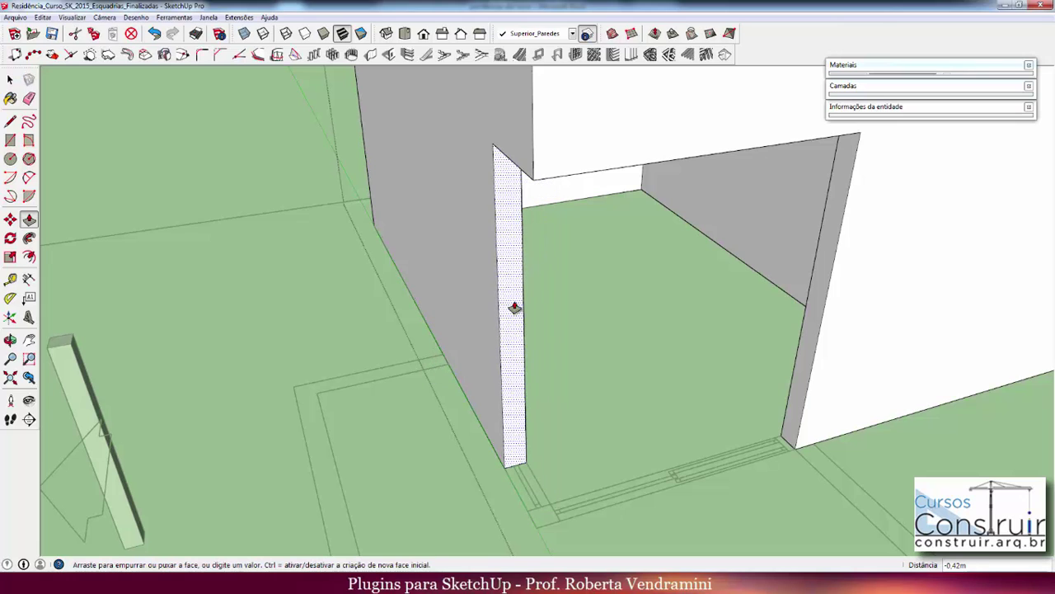
pyautogui.click(442, 369)
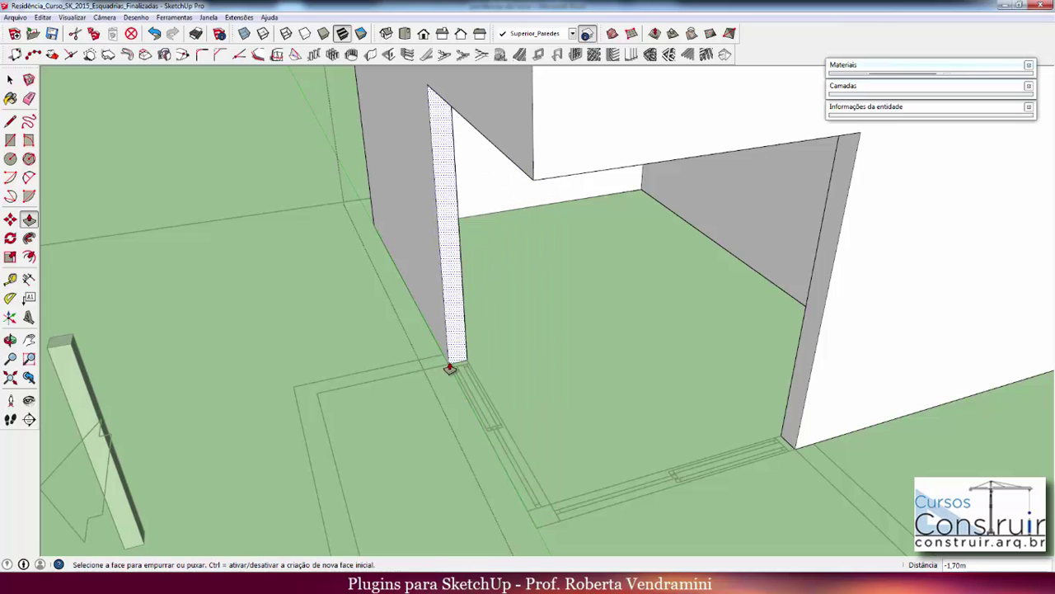
pyautogui.press('space')
pyautogui.moveTo(447, 365)
pyautogui.mouseDown(button='middle')
pyautogui.moveTo(506, 335)
pyautogui.moveTo(512, 318)
pyautogui.moveTo(456, 365)
pyautogui.moveTo(575, 370)
pyautogui.moveTo(742, 348)
pyautogui.moveTo(503, 354)
pyautogui.moveTo(598, 354)
pyautogui.mouseUp(button='middle')
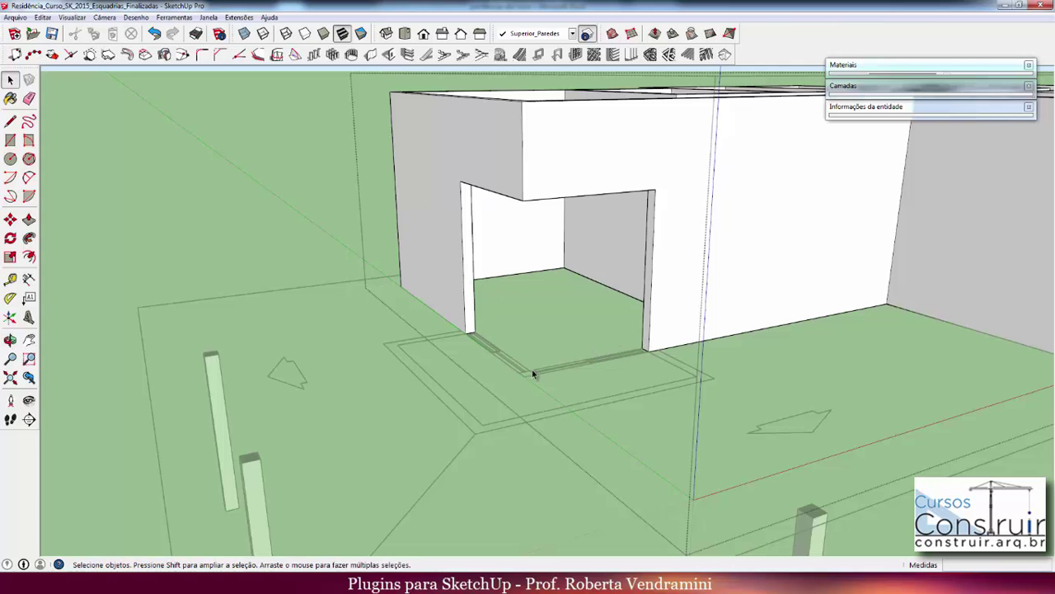
# Zoom out over the whole building and turn X-ray back on
pyautogui.moveTo(608, 334)
pyautogui.mouseDown(button='middle')
pyautogui.moveTo(579, 353)
pyautogui.moveTo(419, 355)
pyautogui.mouseUp(button='middle')
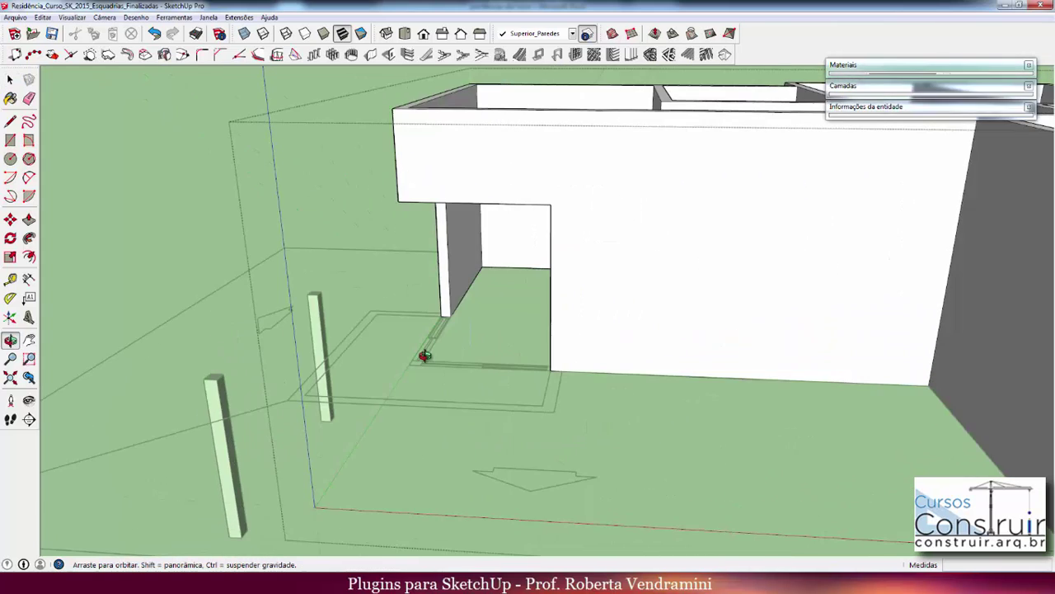
pyautogui.scroll(-1, 435, 359)
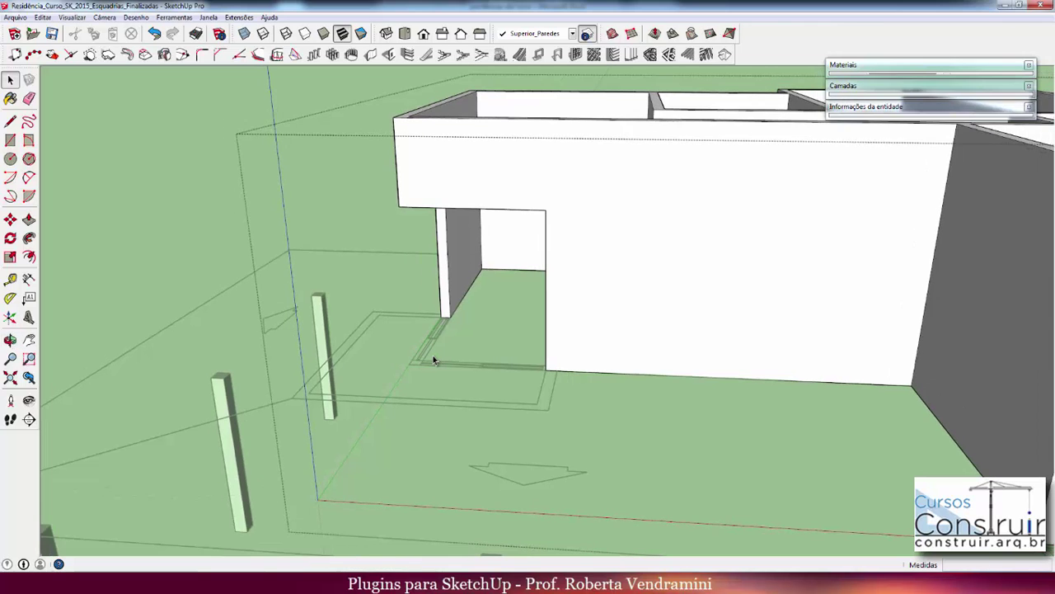
pyautogui.scroll(-2, 434, 359)
pyautogui.scroll(-2, 434, 360)
pyautogui.scroll(-2, 434, 360)
pyautogui.scroll(-2, 434, 358)
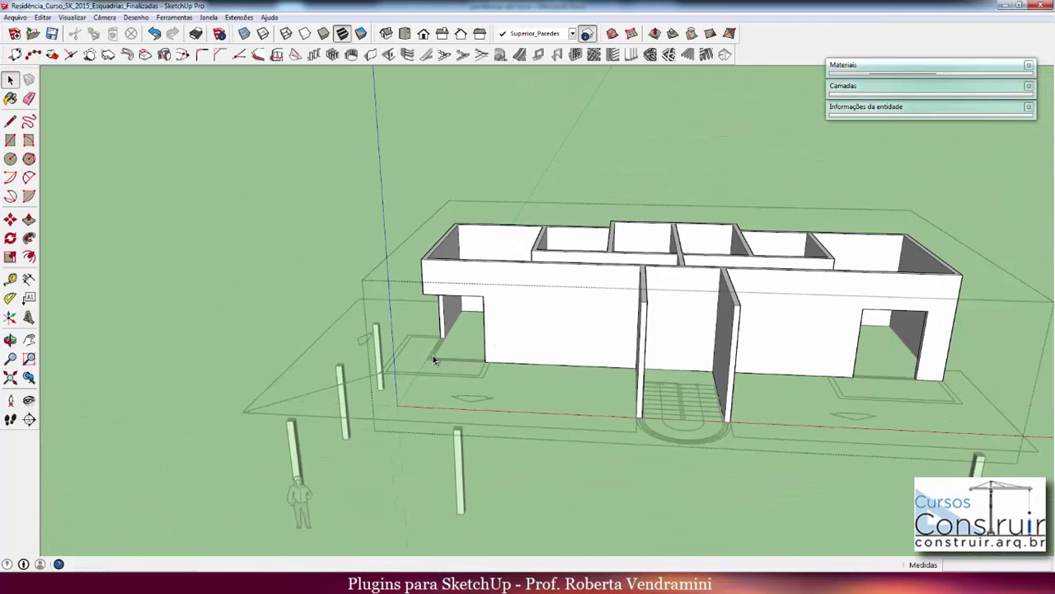
pyautogui.moveTo(789, 325)
pyautogui.mouseDown(button='middle')
pyautogui.moveTo(671, 399)
pyautogui.moveTo(704, 337)
pyautogui.moveTo(707, 366)
pyautogui.mouseUp(button='middle')
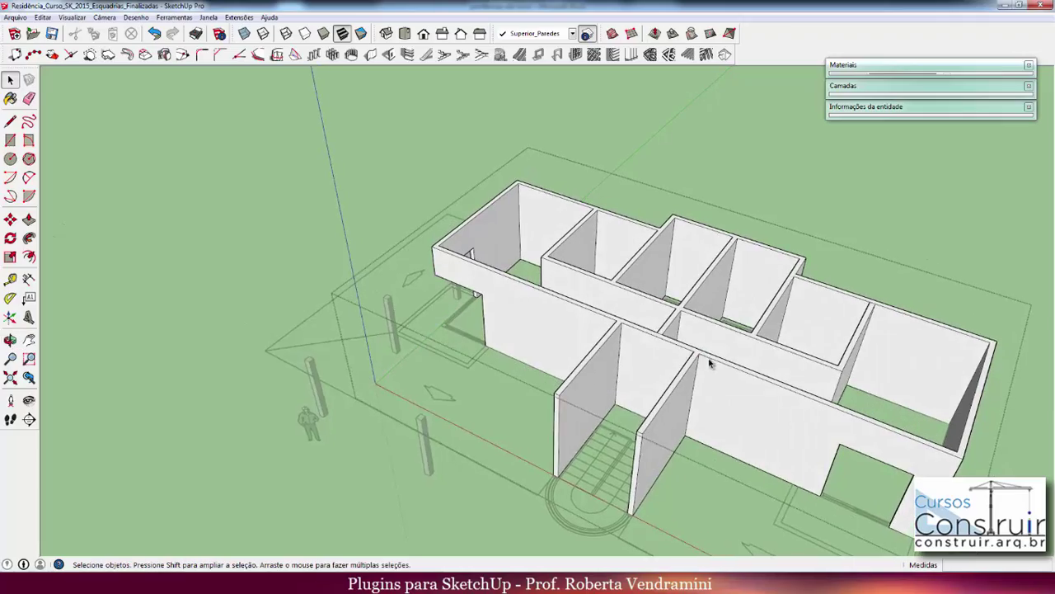
pyautogui.scroll(2, 706, 358)
pyautogui.scroll(2, 709, 351)
pyautogui.scroll(-3, 711, 350)
pyautogui.moveTo(608, 371)
pyautogui.mouseDown(button='middle')
pyautogui.moveTo(556, 367)
pyautogui.moveTo(568, 360)
pyautogui.mouseUp(button='middle')
pyautogui.scroll(3, 506, 260)
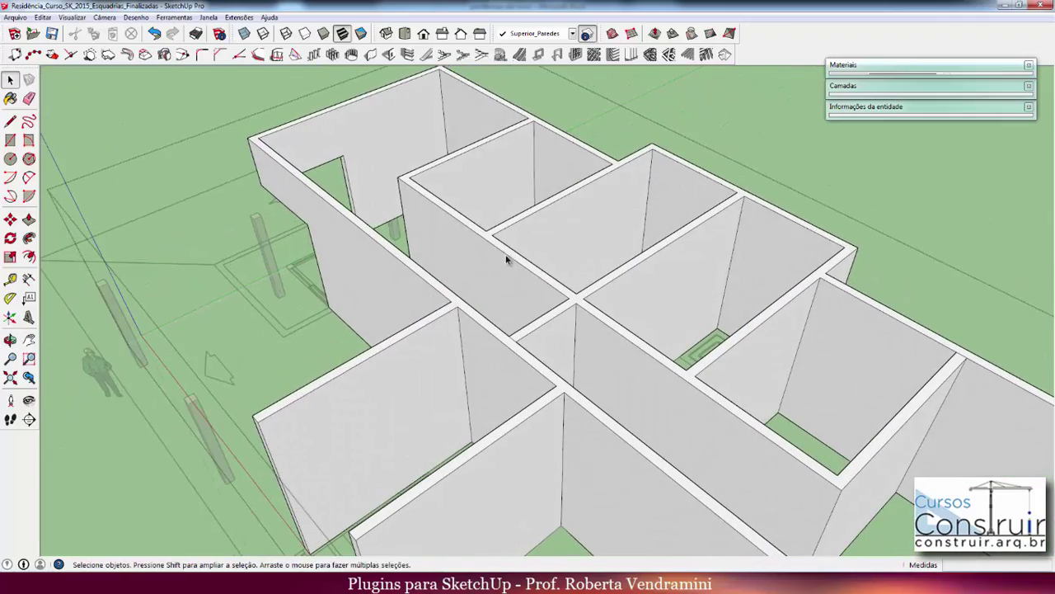
pyautogui.click(244, 33)
# Triple-click an interior wall edge to select all connected wall geometry, then clear the selection
pyautogui.moveTo(495, 321); pyautogui.dragTo(550, 279, button='middle')
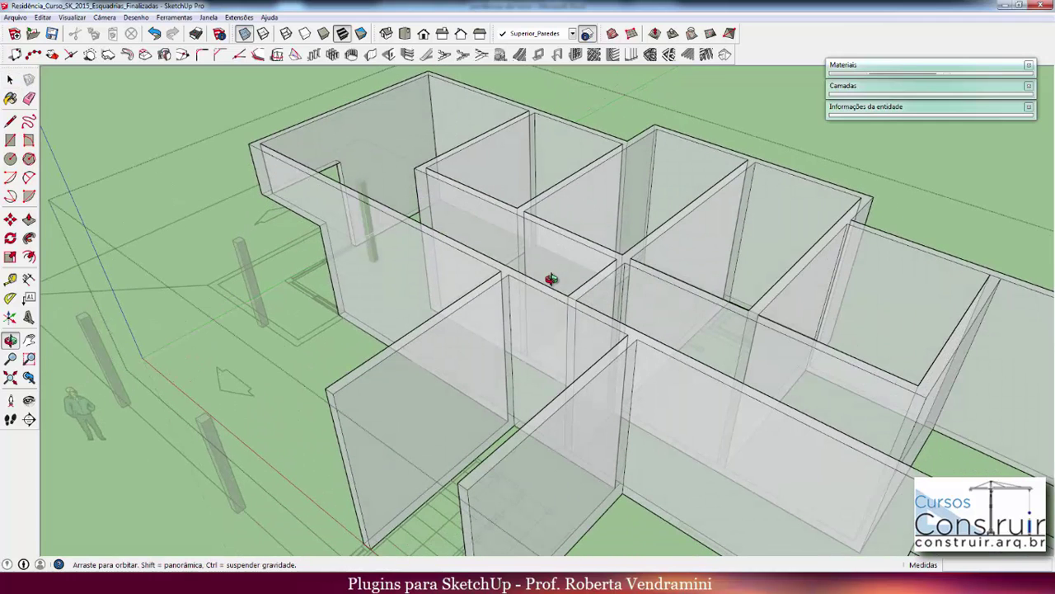
pyautogui.press('space')
pyautogui.click(608, 322)
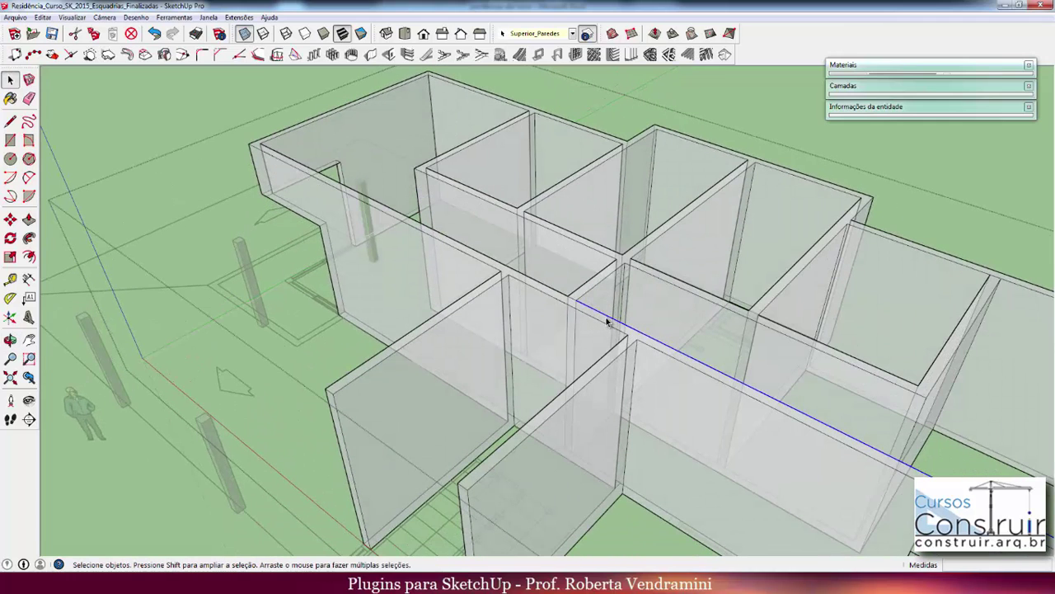
pyautogui.tripleClick(608, 322)
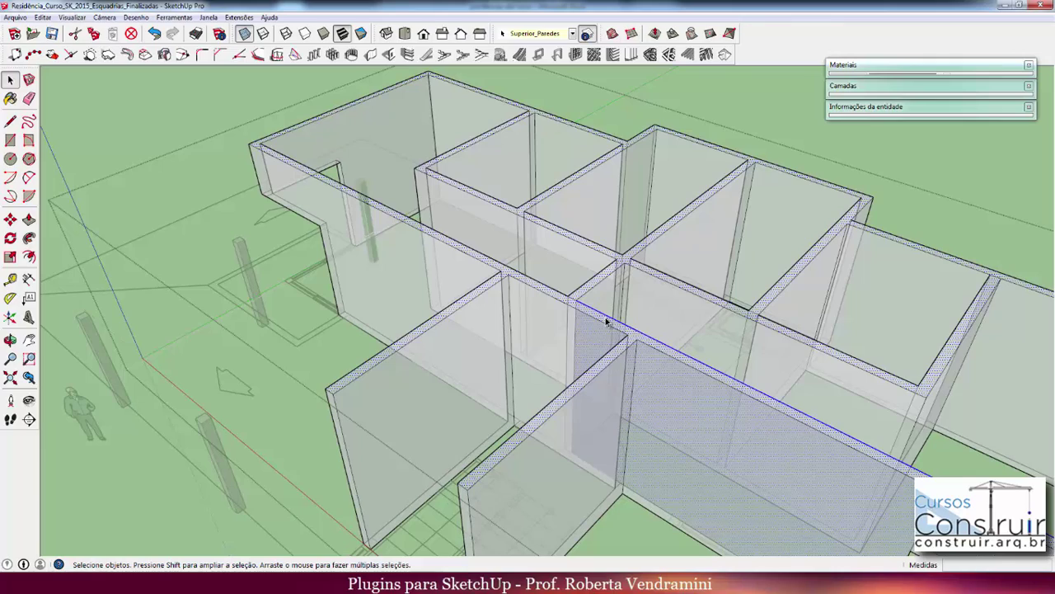
pyautogui.click(621, 121)
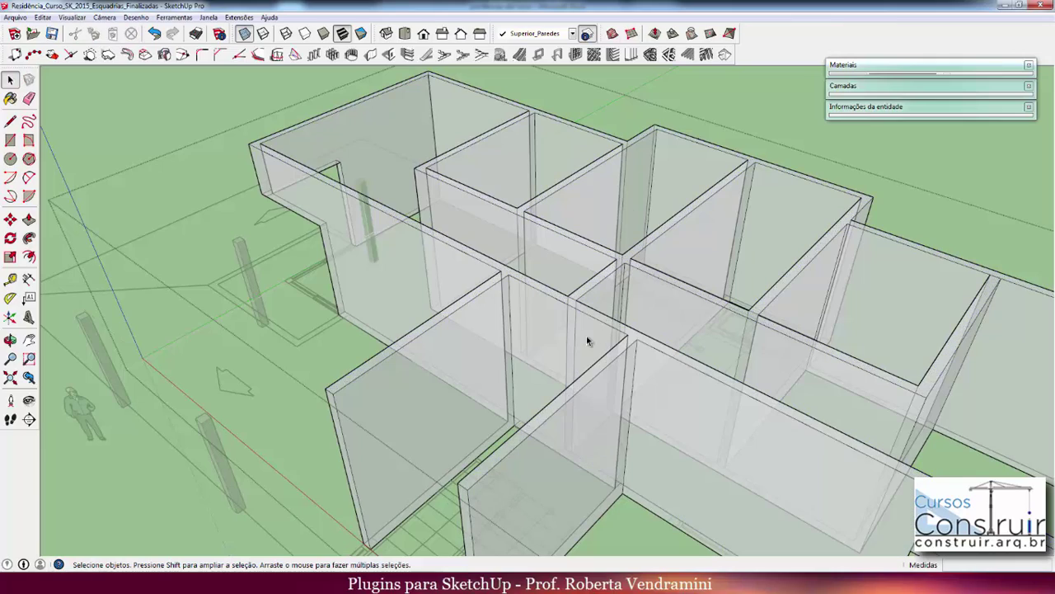
# Orbit and zoom in on the wall base beside the interior partition
pyautogui.moveTo(586, 336); pyautogui.dragTo(592, 412, button='middle')
pyautogui.scroll(-3, 588, 346)
pyautogui.scroll(3, 592, 412)
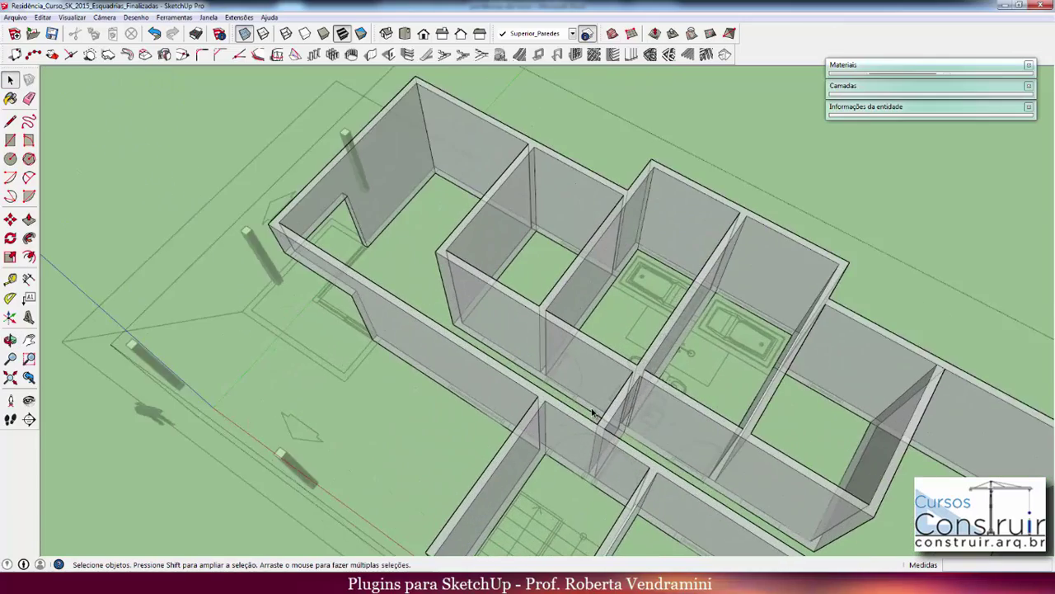
pyautogui.scroll(2, 592, 412)
pyautogui.scroll(2, 571, 400)
pyautogui.scroll(2, 570, 400)
pyautogui.scroll(2, 571, 401)
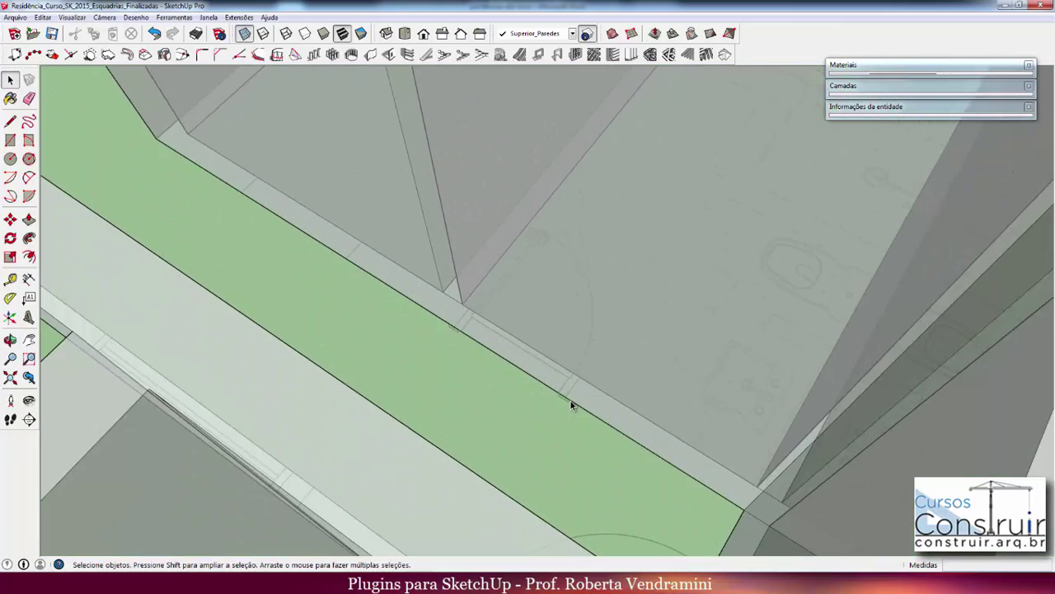
pyautogui.scroll(2, 570, 401)
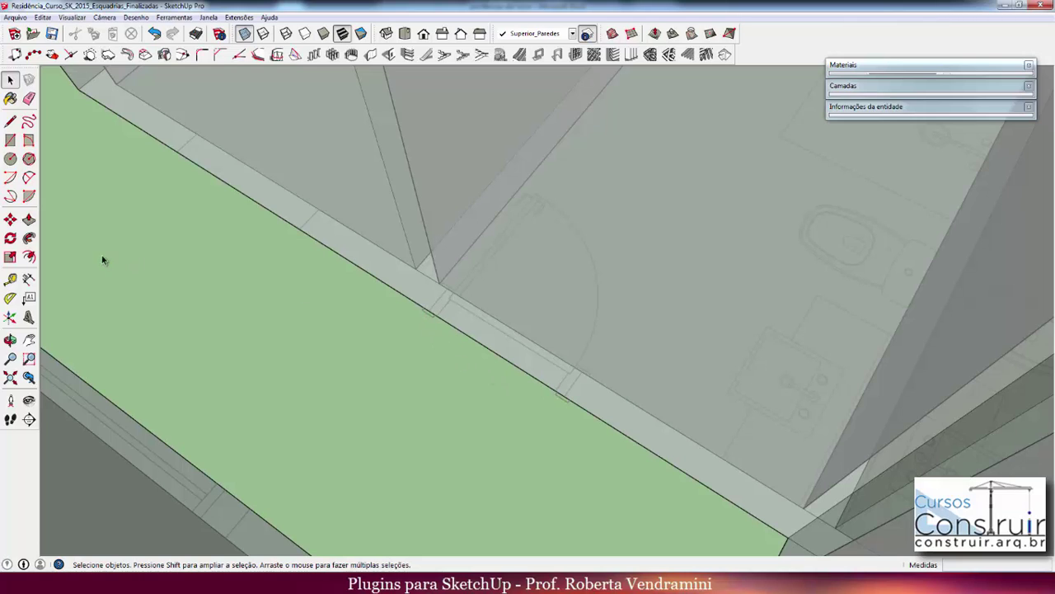
# Measure the 0.80 m door width along the exterior wall edge with the Tape Measure
pyautogui.click(10, 279)
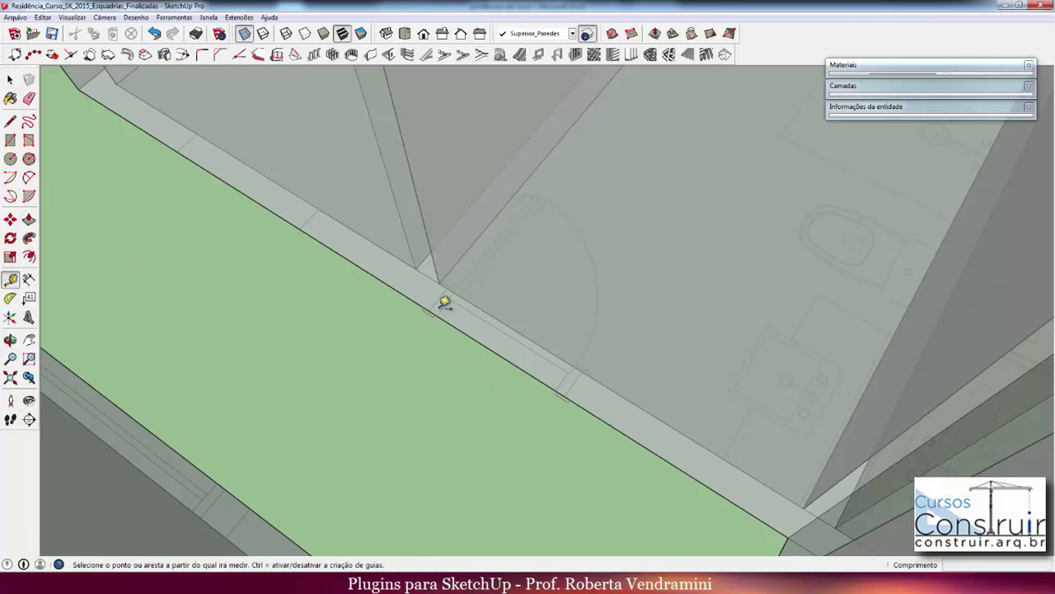
pyautogui.click(429, 309)
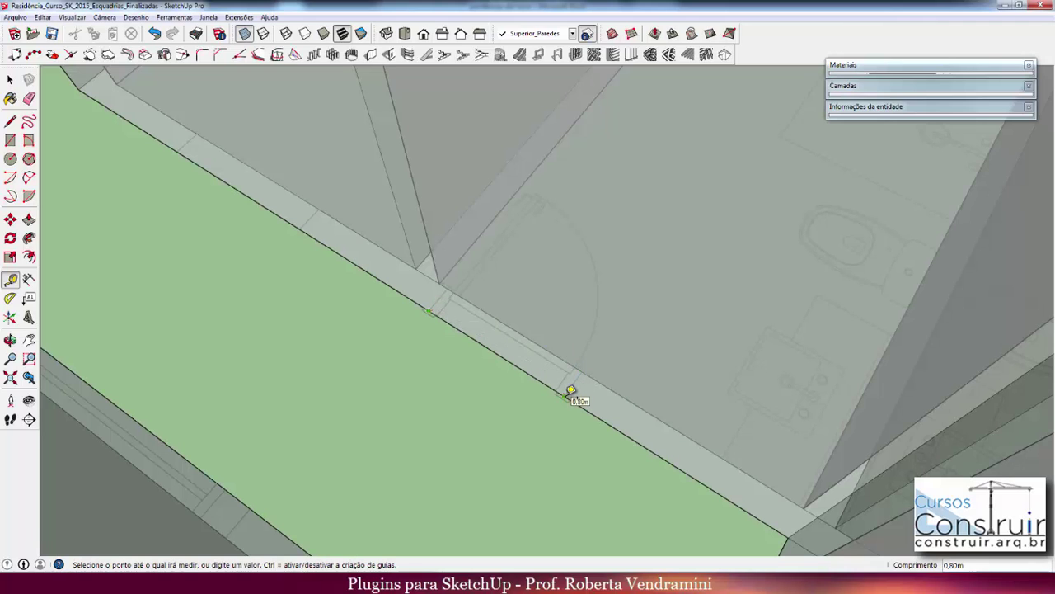
pyautogui.press('space')
pyautogui.scroll(-3, 420, 294)
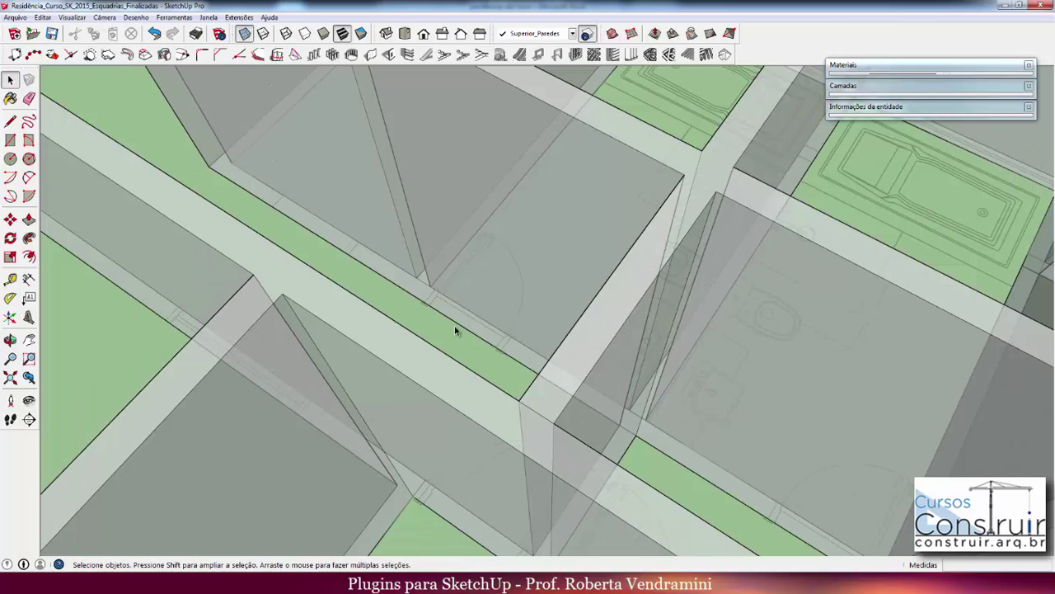
pyautogui.scroll(2, 454, 326)
pyautogui.scroll(1, 458, 328)
pyautogui.scroll(2, 478, 319)
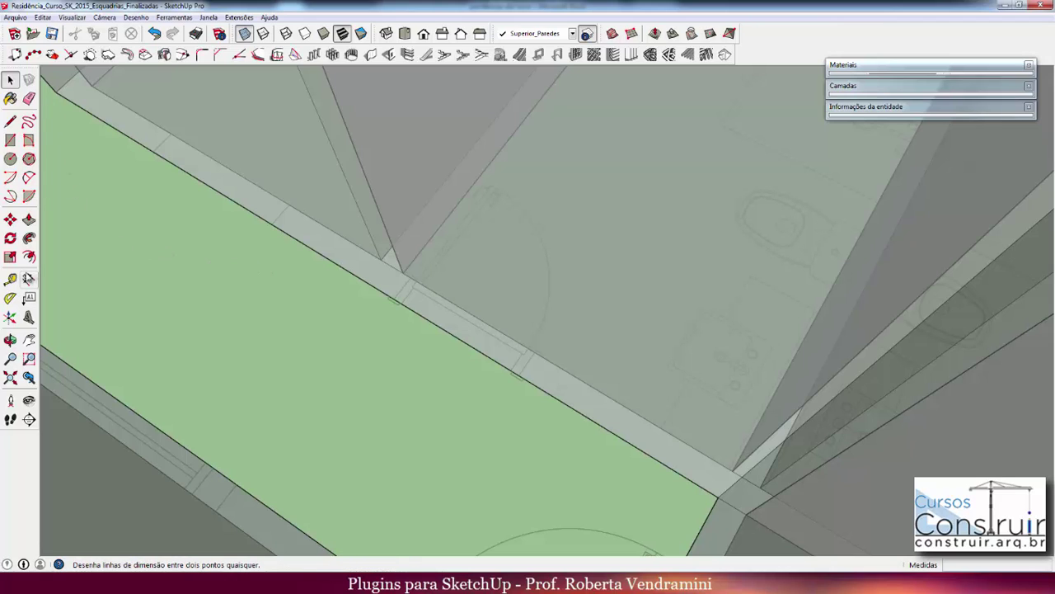
# Start 1001bit Create Wall Opening with width 0.80 m and height 2.15 m
pyautogui.click(388, 56)
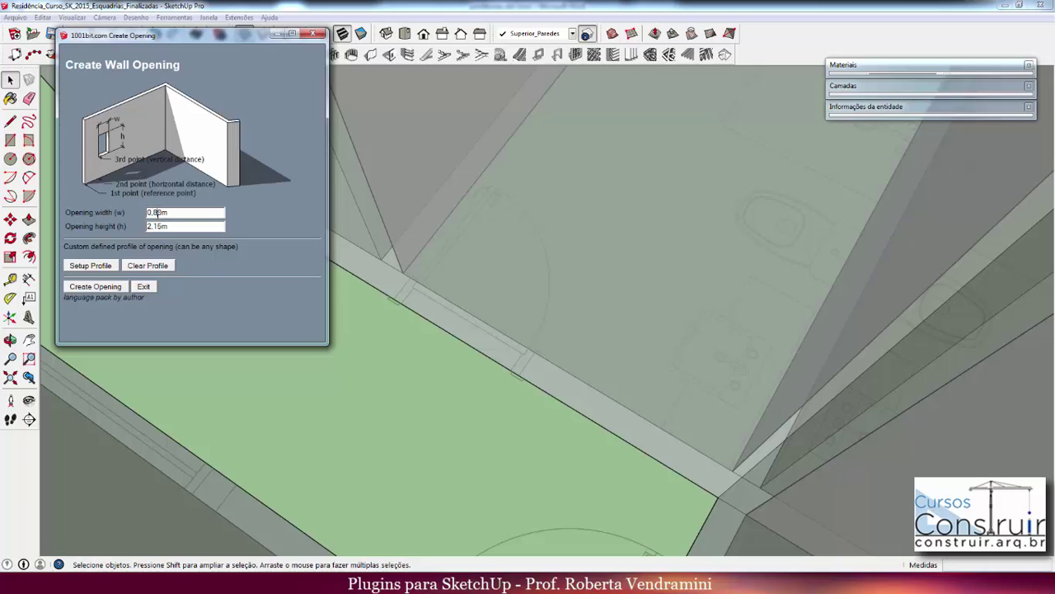
pyautogui.click(95, 287)
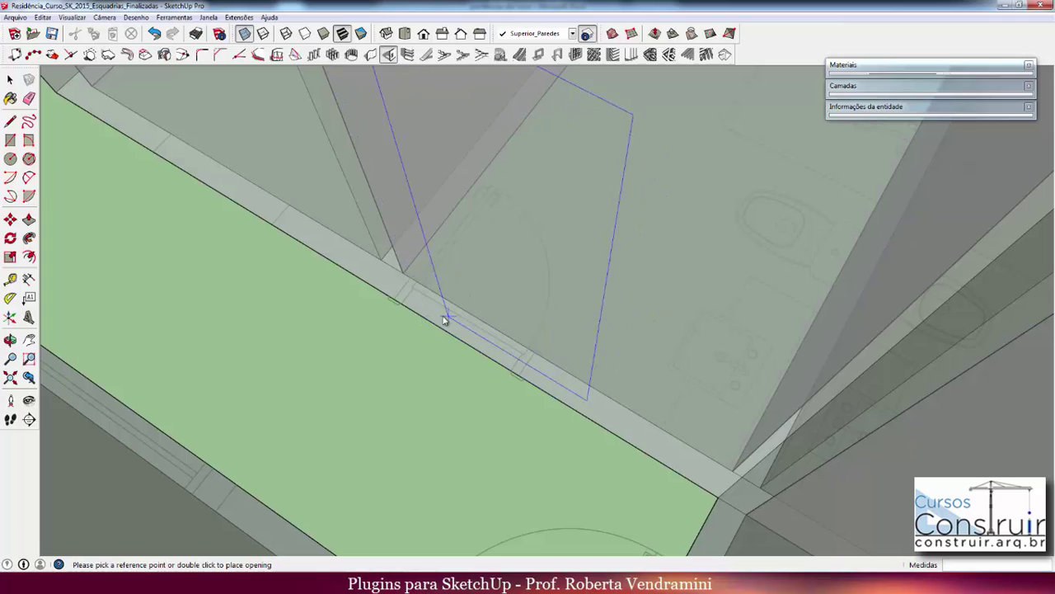
pyautogui.scroll(2, 394, 299)
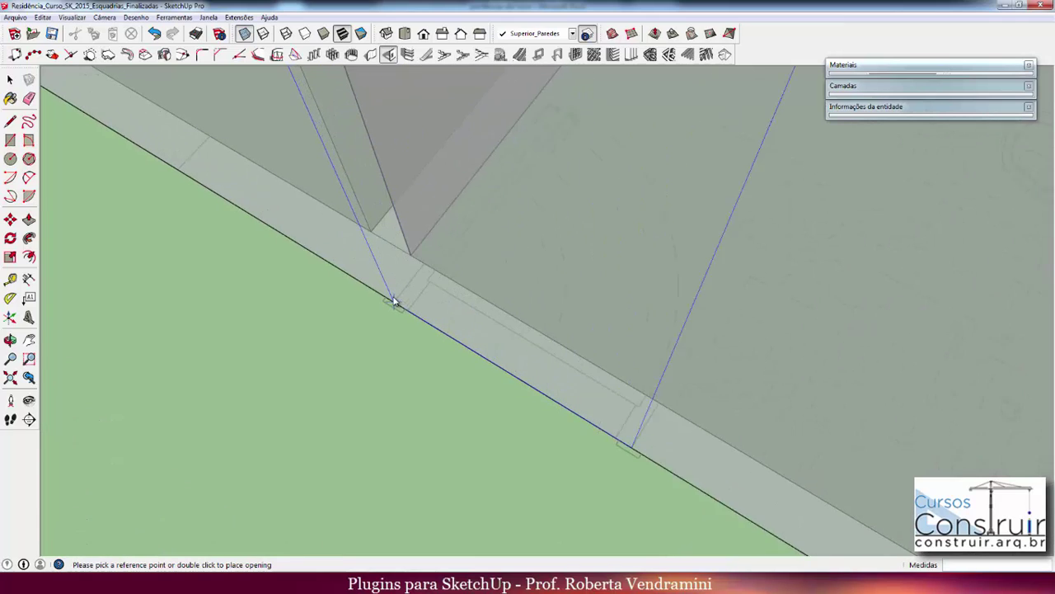
pyautogui.scroll(1, 394, 301)
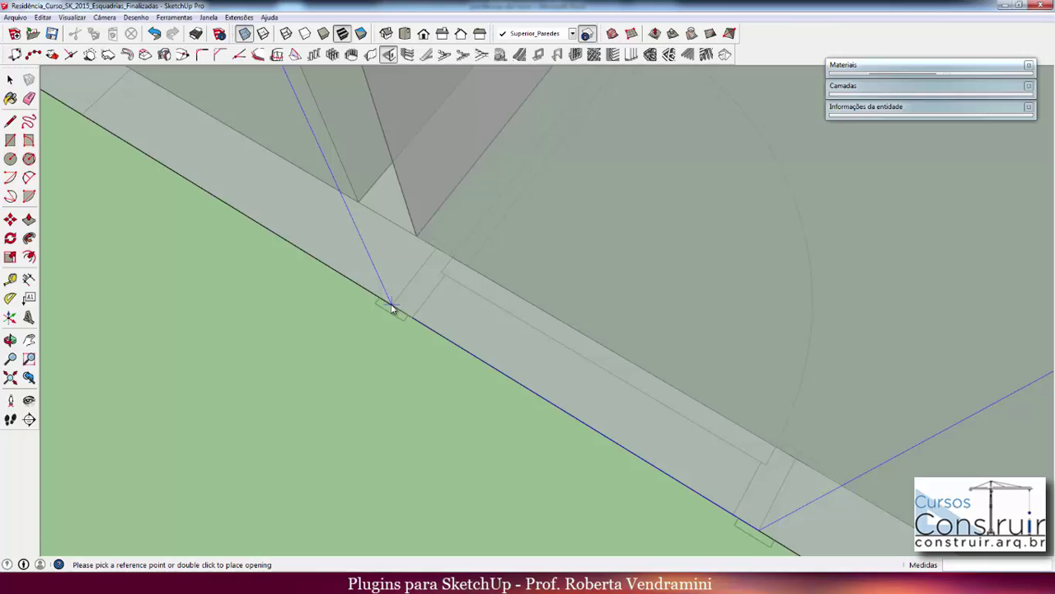
# Zoom across the plan to the marked interior door positions, then end opening placement
pyautogui.scroll(-3, 393, 307)
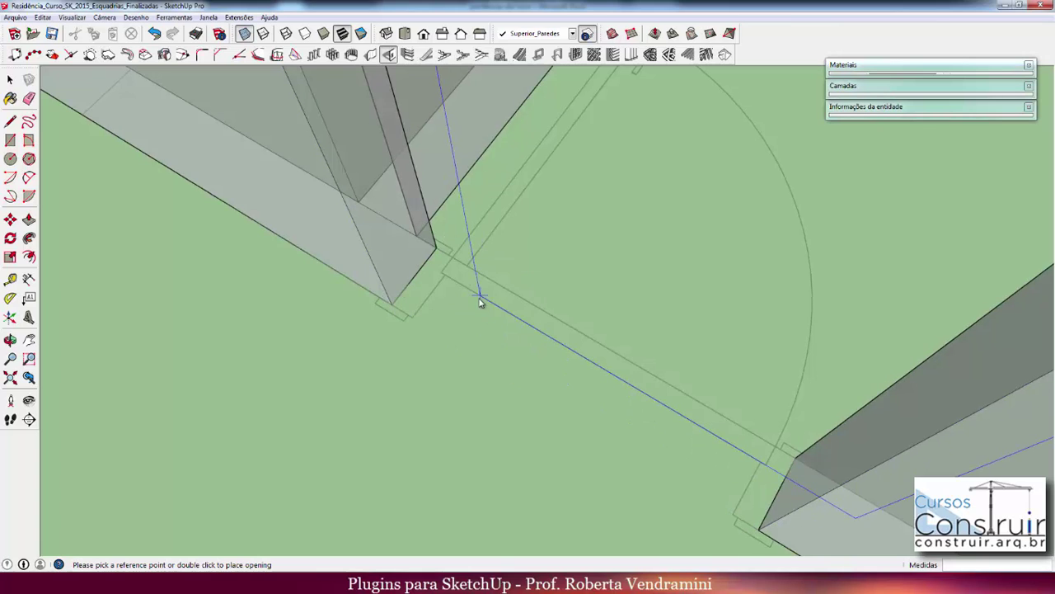
pyautogui.scroll(-2, 493, 290)
pyautogui.scroll(-2, 494, 290)
pyautogui.scroll(-1, 494, 290)
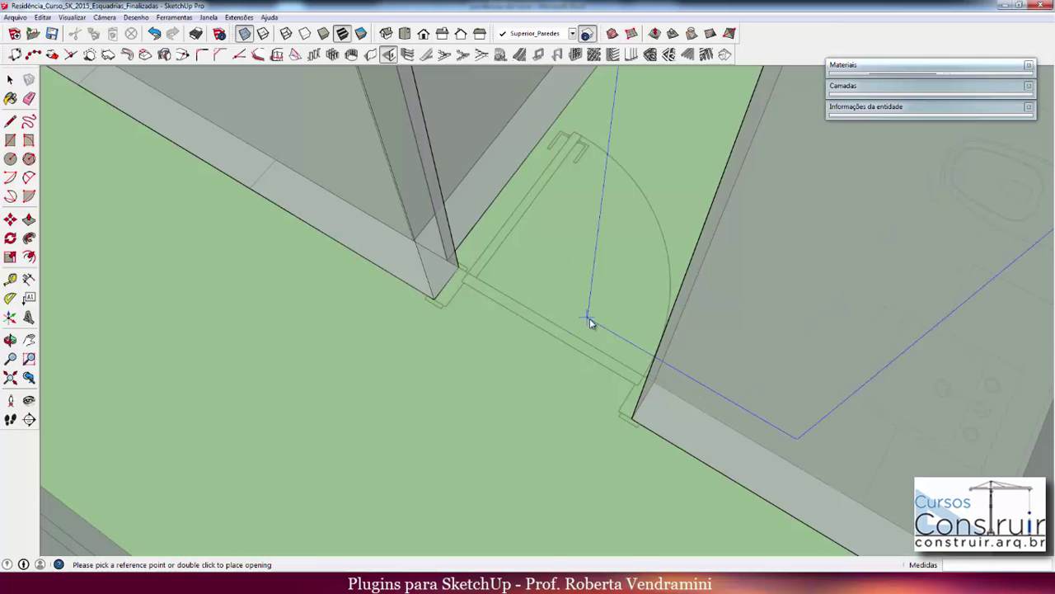
pyautogui.scroll(-2, 652, 366)
pyautogui.scroll(-2, 651, 365)
pyautogui.scroll(-1, 652, 366)
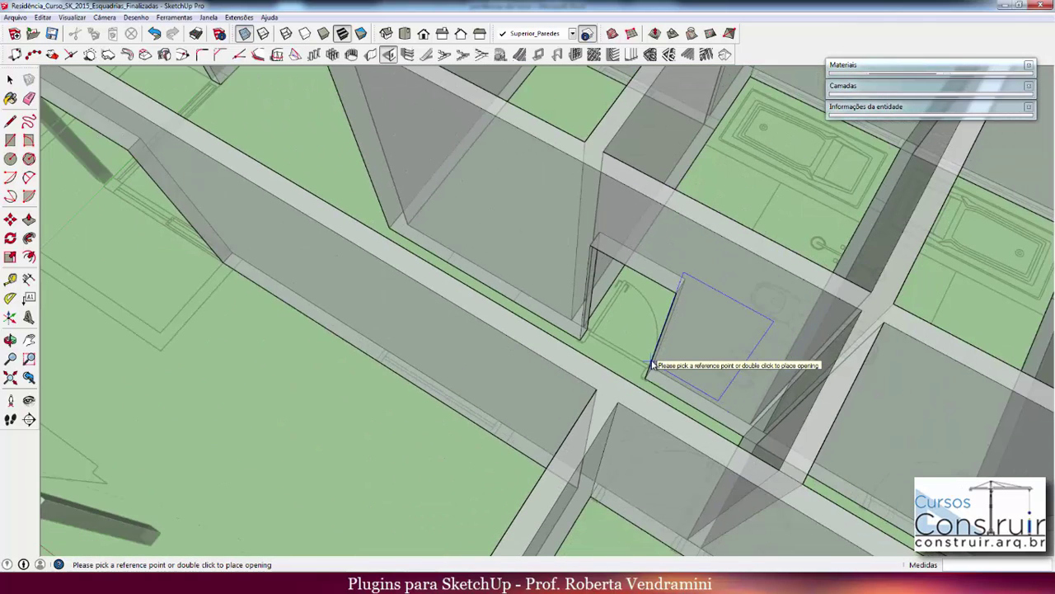
pyautogui.scroll(-1, 652, 365)
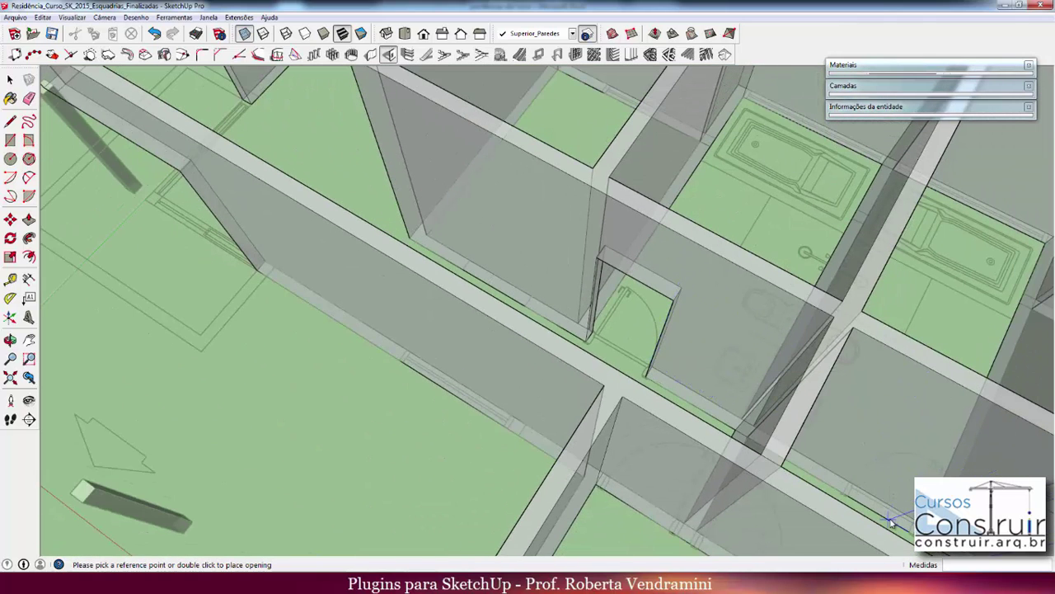
pyautogui.scroll(3, 889, 519)
pyautogui.scroll(2, 890, 523)
pyautogui.scroll(2, 889, 524)
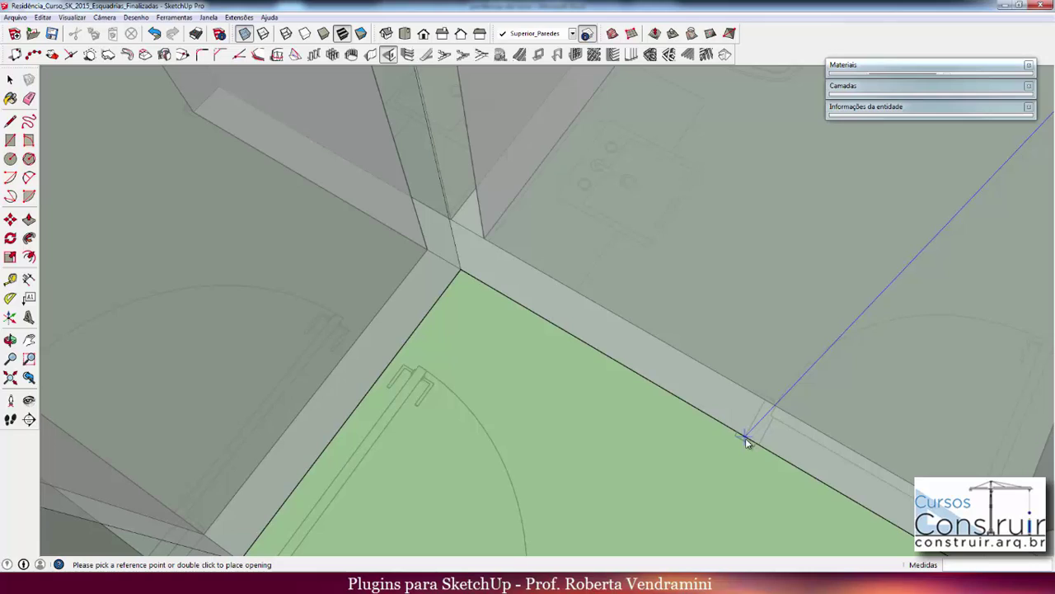
pyautogui.scroll(-1, 745, 438)
pyautogui.scroll(-2, 742, 433)
pyautogui.scroll(-2, 693, 375)
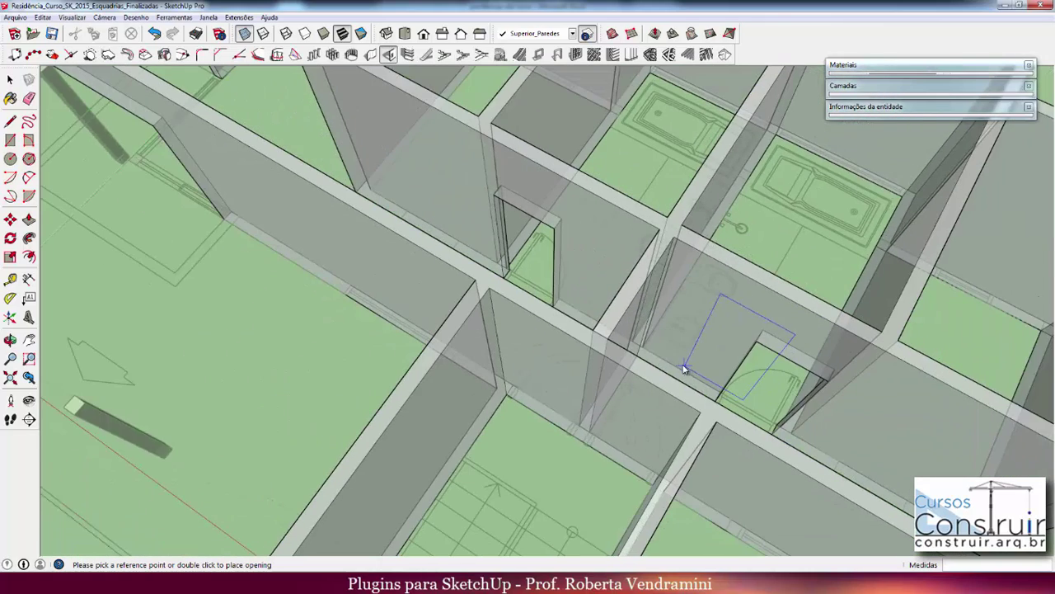
pyautogui.scroll(-1, 652, 338)
pyautogui.scroll(-1, 623, 342)
pyautogui.scroll(-1, 573, 388)
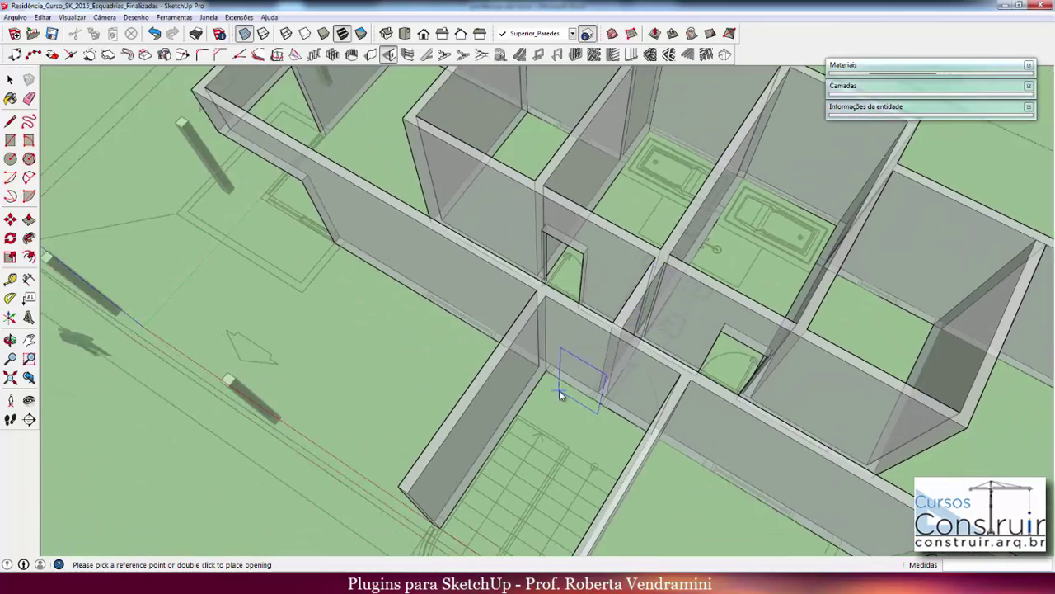
pyautogui.scroll(1, 559, 392)
pyautogui.scroll(1, 552, 378)
pyautogui.scroll(1, 551, 377)
pyautogui.scroll(1, 551, 376)
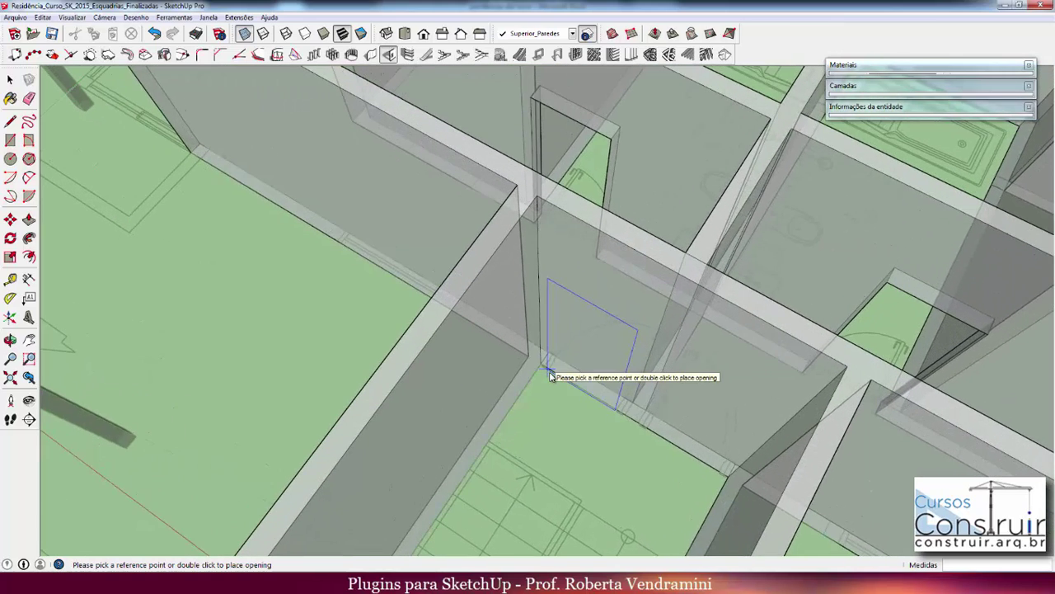
pyautogui.scroll(1, 551, 376)
pyautogui.scroll(2, 551, 369)
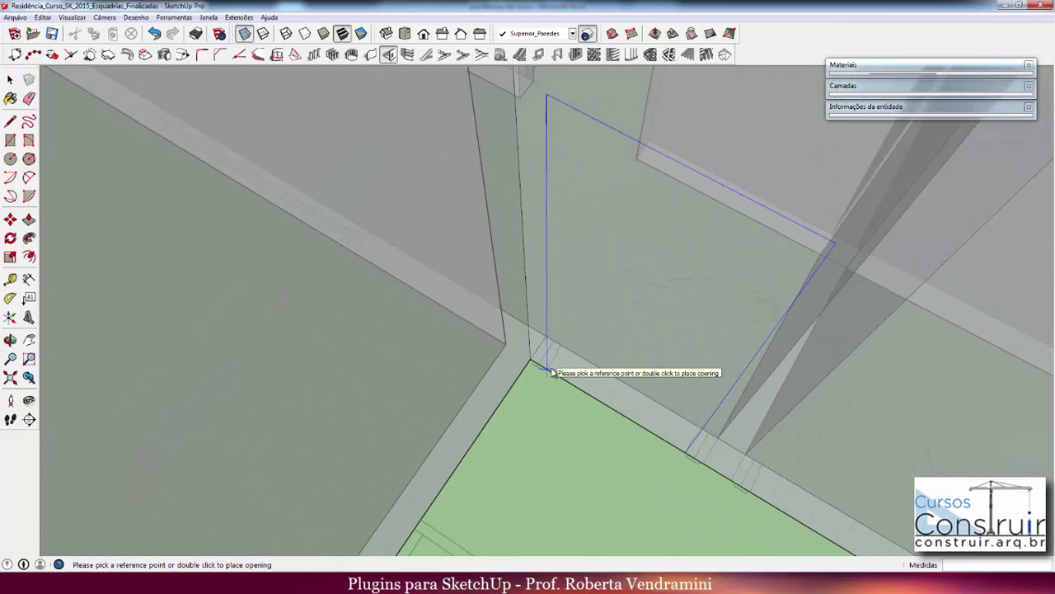
pyautogui.scroll(1, 552, 373)
pyautogui.scroll(-2, 551, 372)
pyautogui.scroll(-2, 551, 372)
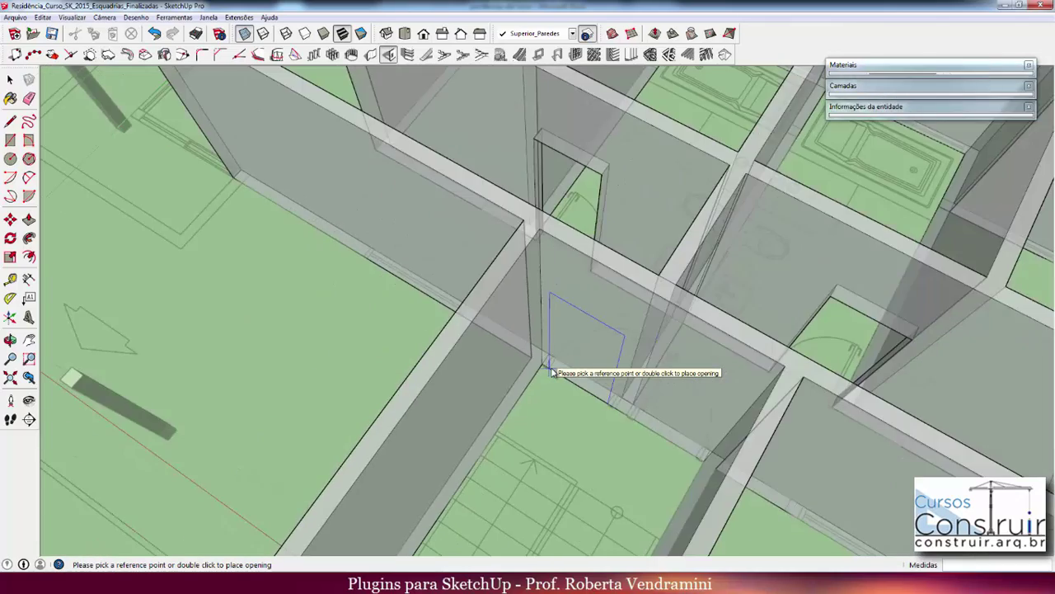
pyautogui.scroll(-1, 550, 373)
pyautogui.scroll(-1, 551, 372)
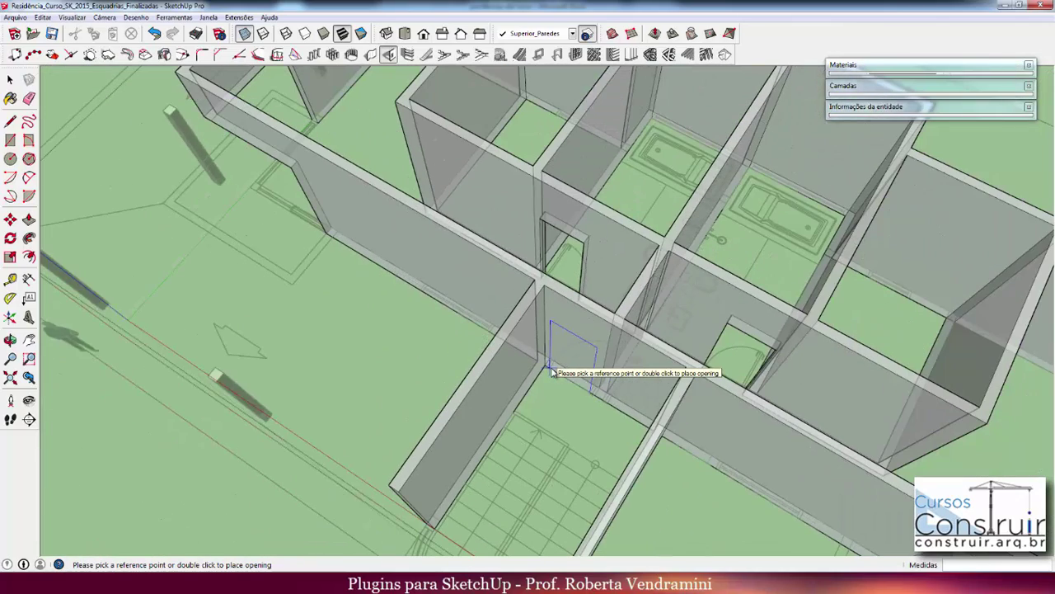
pyautogui.scroll(2, 491, 280)
pyautogui.scroll(1, 462, 262)
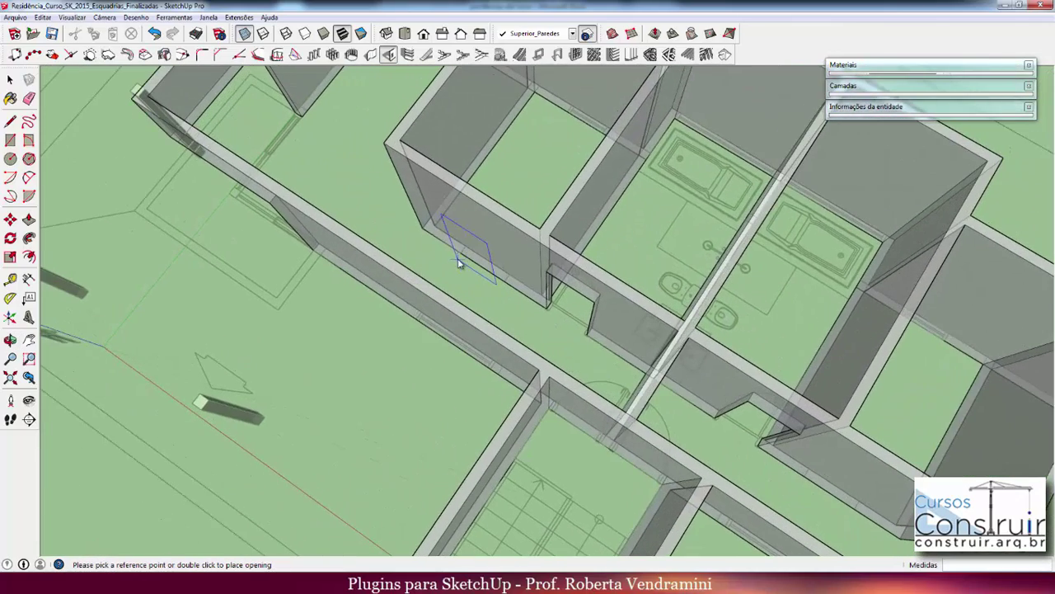
pyautogui.scroll(2, 459, 260)
pyautogui.scroll(1, 460, 257)
pyautogui.scroll(1, 463, 258)
pyautogui.scroll(1, 469, 260)
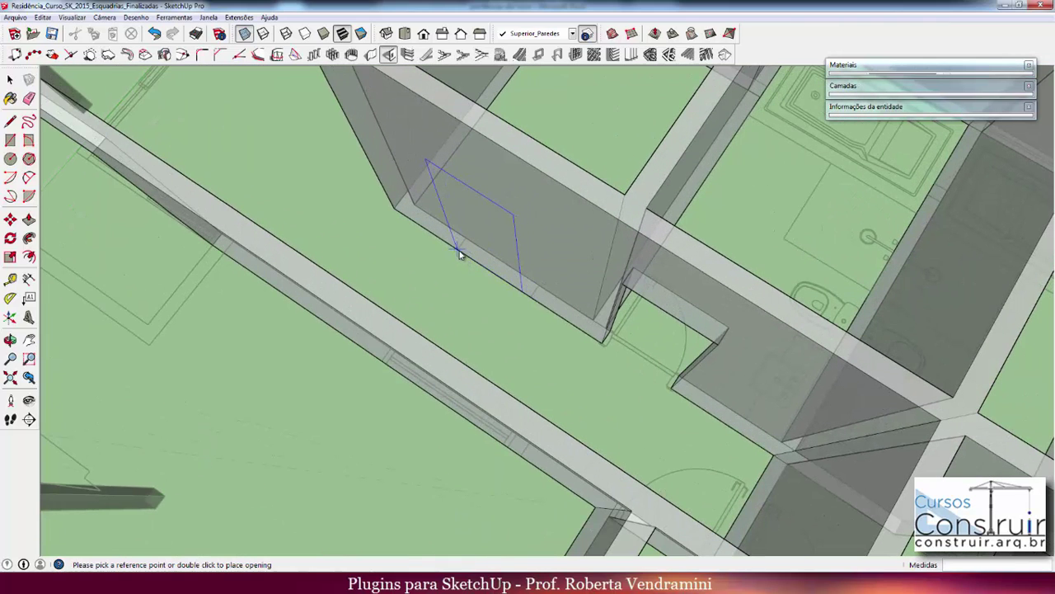
pyautogui.press('space')
pyautogui.scroll(1, 519, 280)
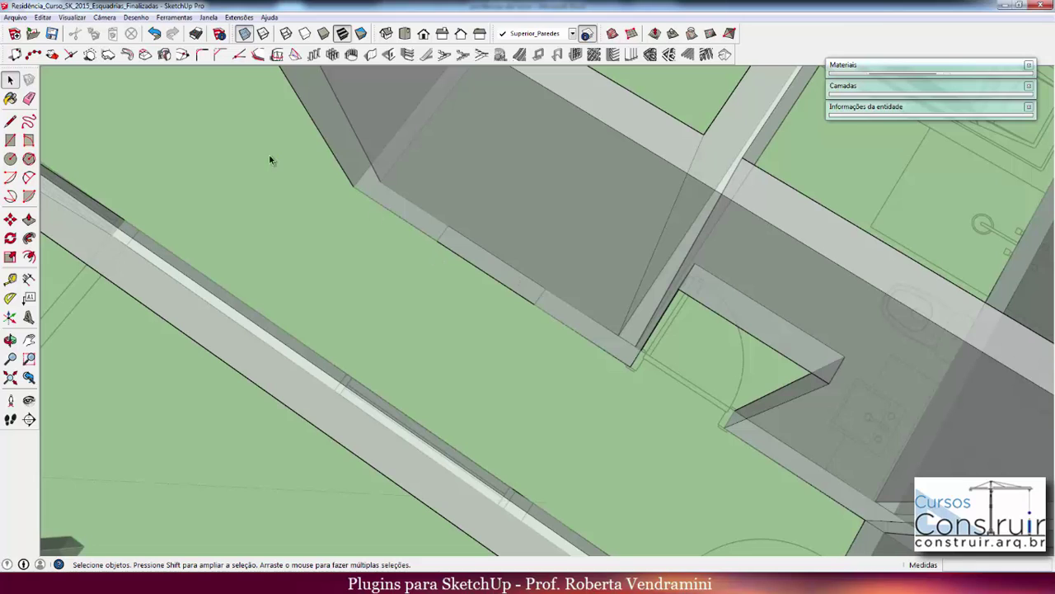
pyautogui.click(10, 279)
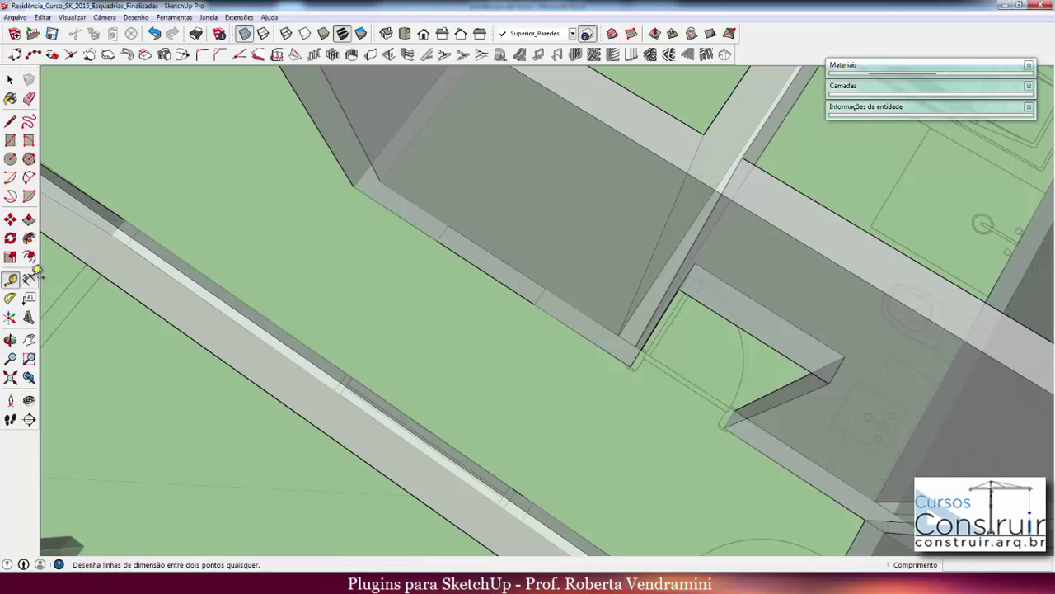
pyautogui.click(444, 235)
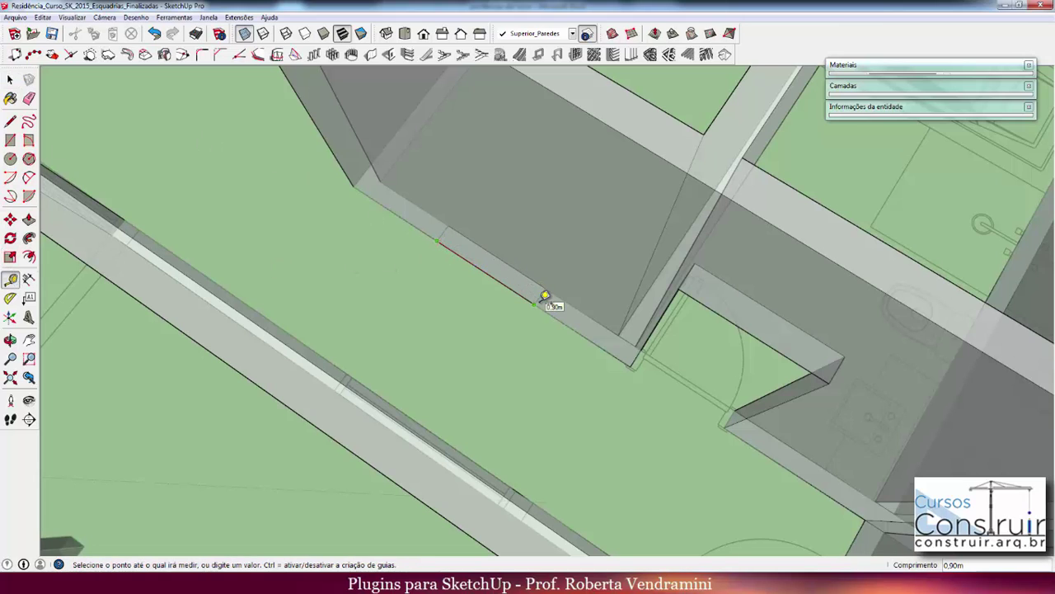
pyautogui.press('space')
pyautogui.moveTo(532, 297); pyautogui.dragTo(490, 251, button='middle')
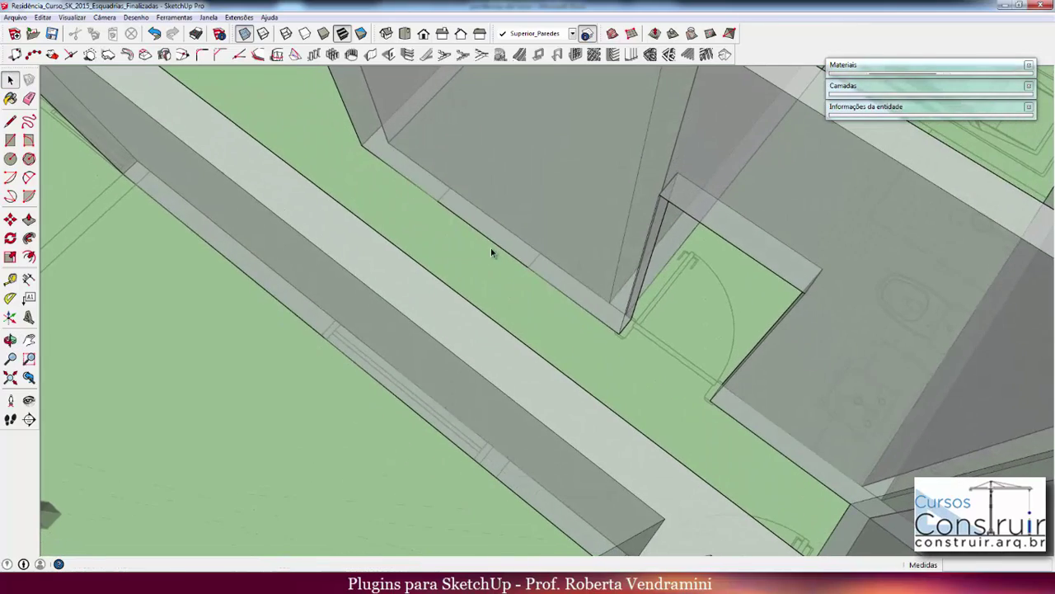
pyautogui.scroll(-3, 490, 251)
pyautogui.scroll(-3, 494, 239)
pyautogui.scroll(-2, 497, 236)
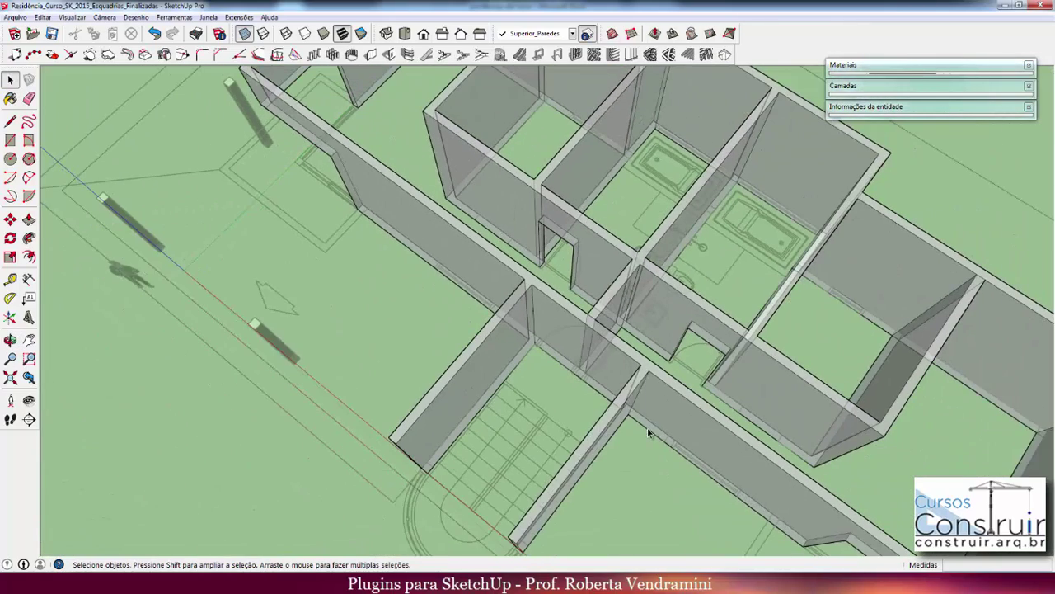
pyautogui.scroll(2, 611, 410)
pyautogui.scroll(2, 556, 379)
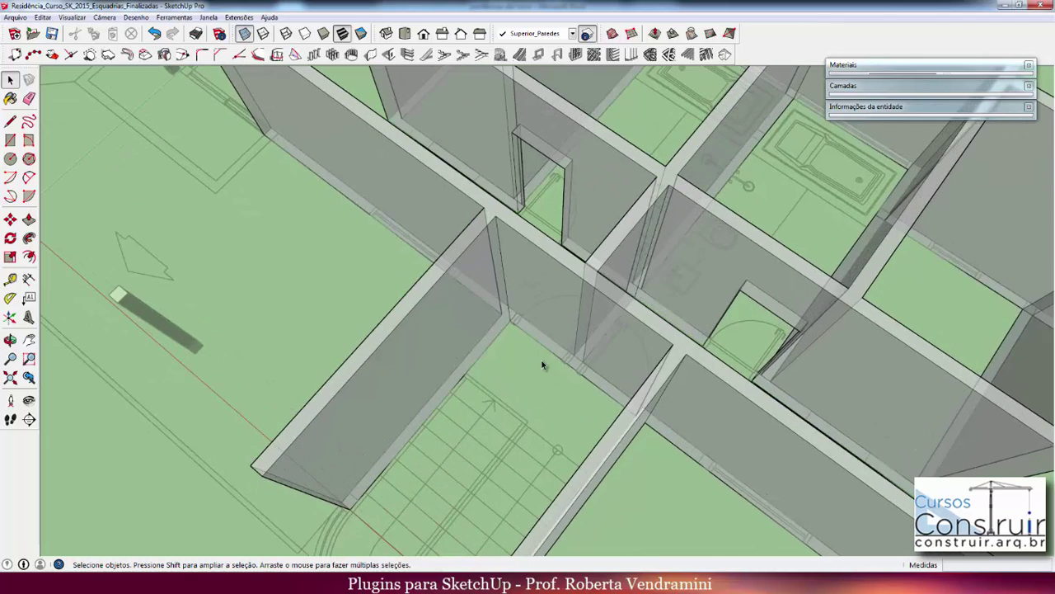
pyautogui.scroll(2, 544, 365)
pyautogui.scroll(2, 536, 330)
pyautogui.scroll(2, 537, 331)
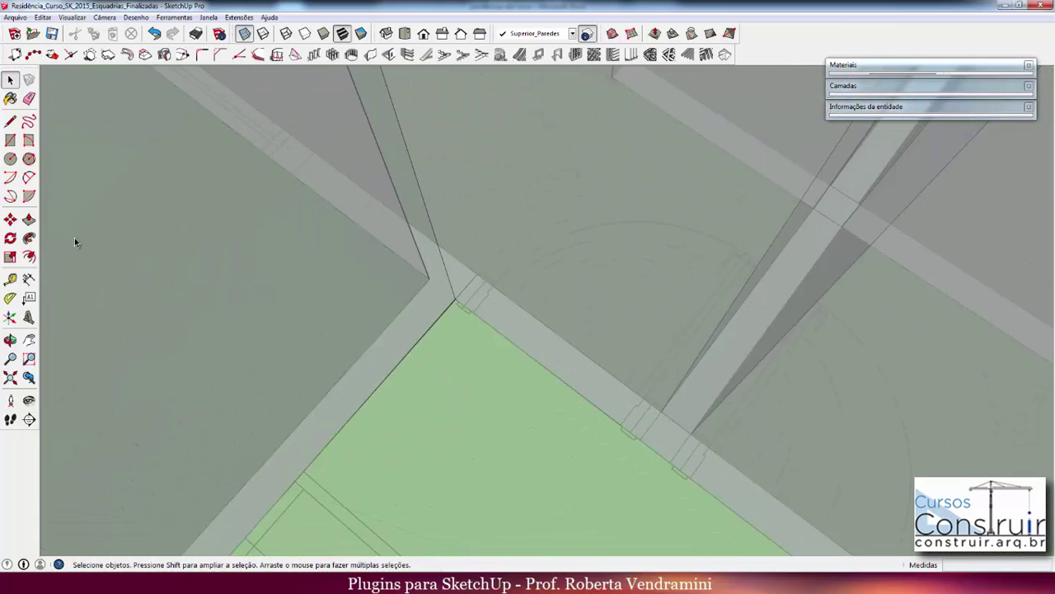
pyautogui.click(10, 279)
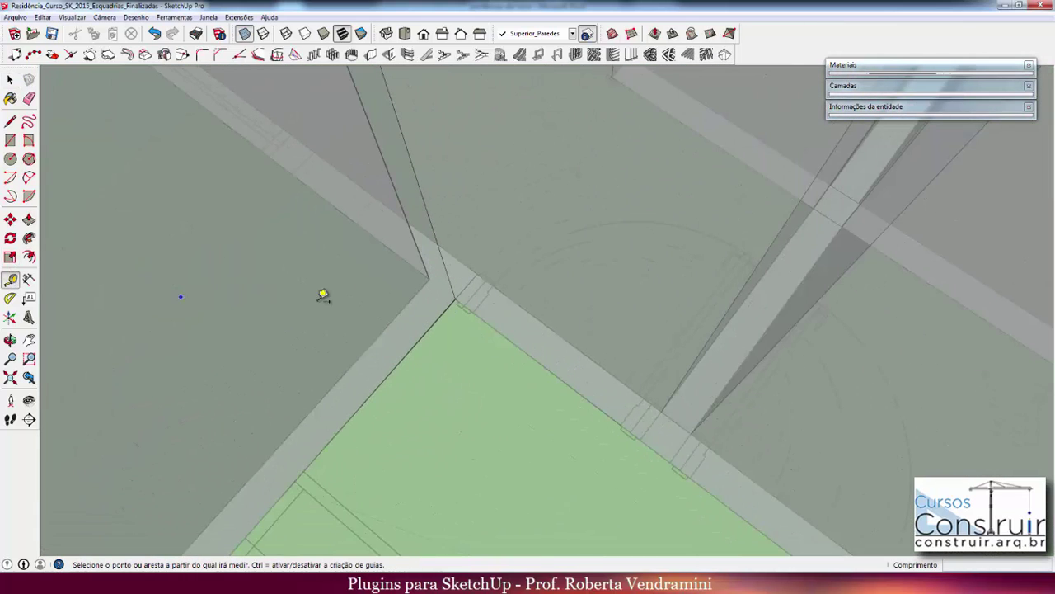
pyautogui.click(464, 305)
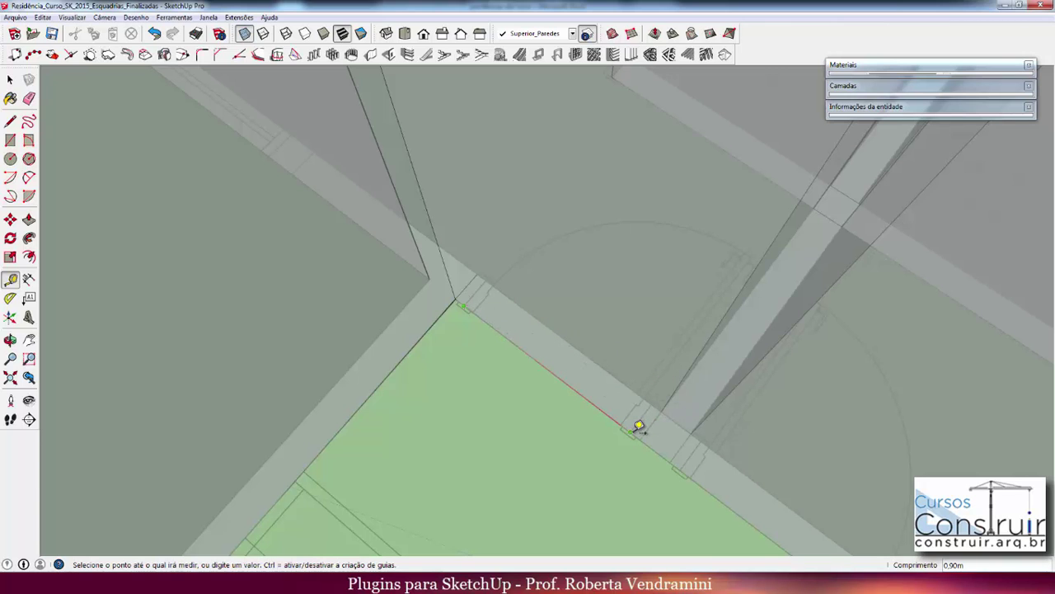
pyautogui.press('space')
pyautogui.moveTo(529, 355); pyautogui.dragTo(498, 321, button='middle')
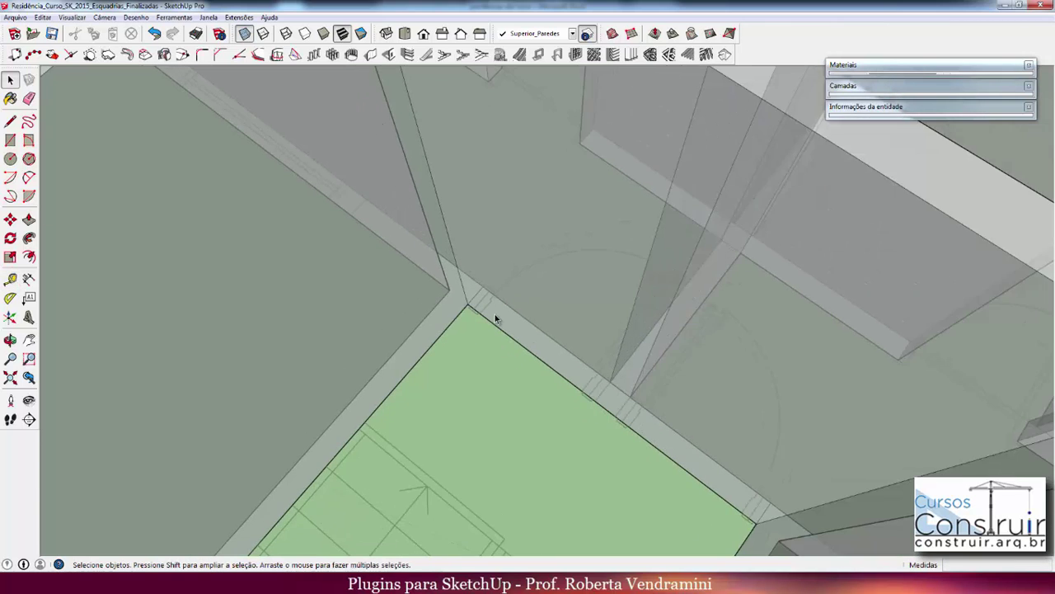
pyautogui.moveTo(670, 435)
pyautogui.mouseDown(button='middle')
pyautogui.moveTo(676, 407)
pyautogui.moveTo(690, 404)
pyautogui.mouseUp(button='middle')
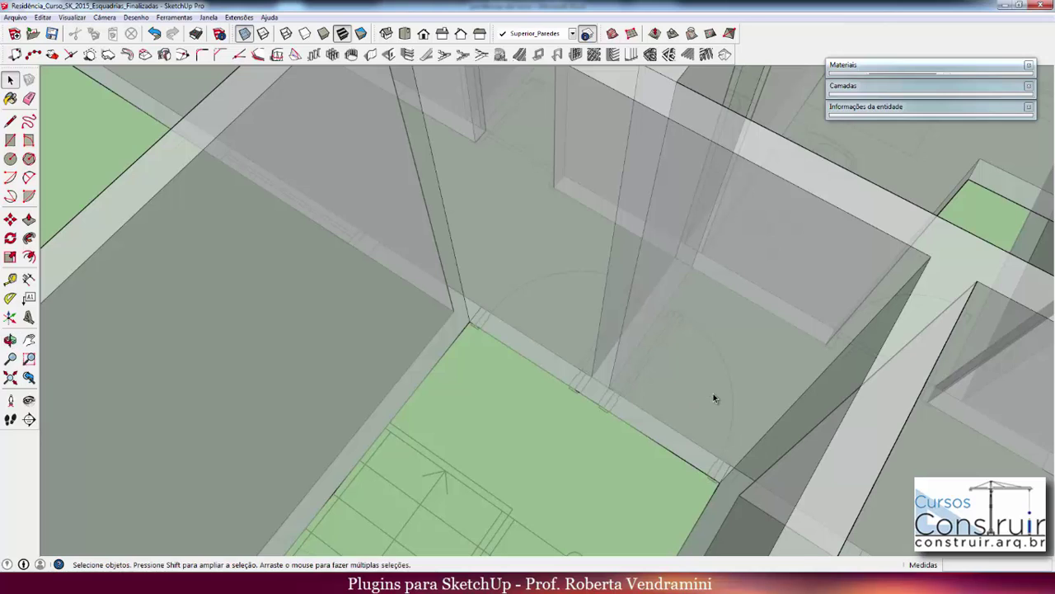
pyautogui.scroll(-3, 421, 295)
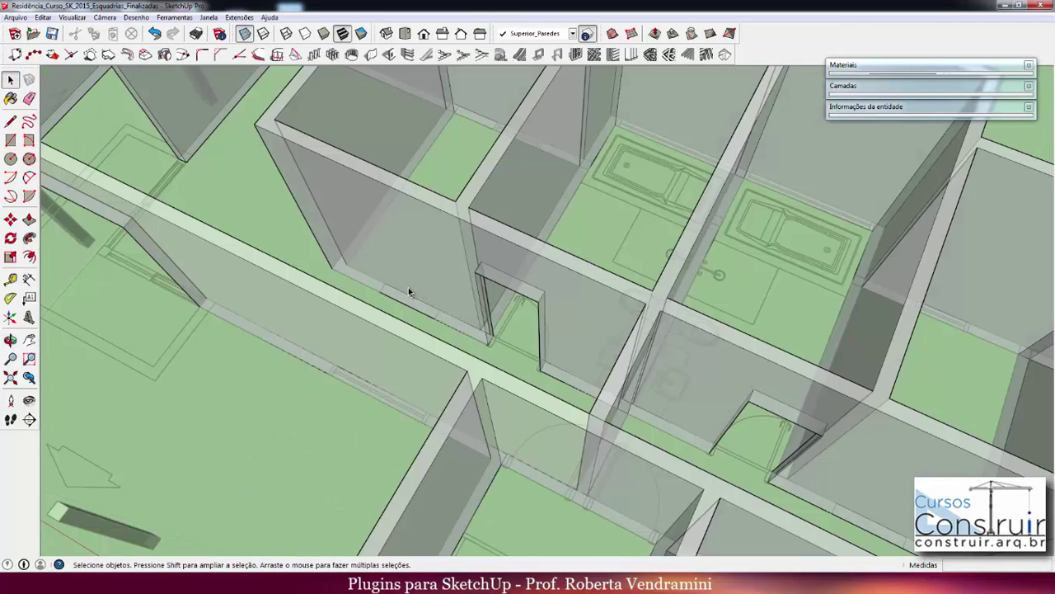
# Cut a first 0.90 m by 2.10 m door opening into an interior wall
pyautogui.click(389, 55)
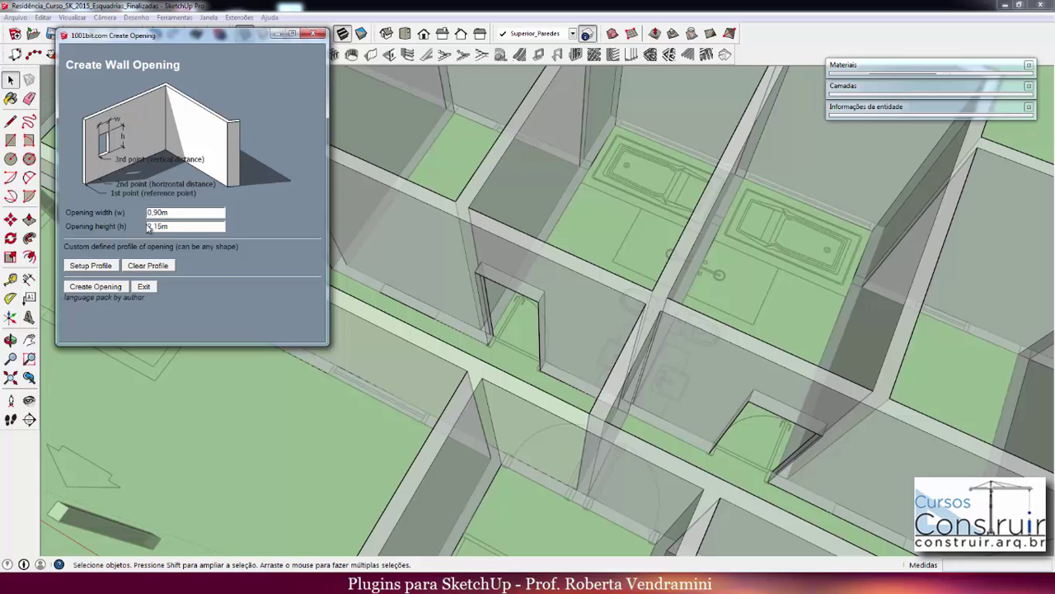
pyautogui.click(98, 287)
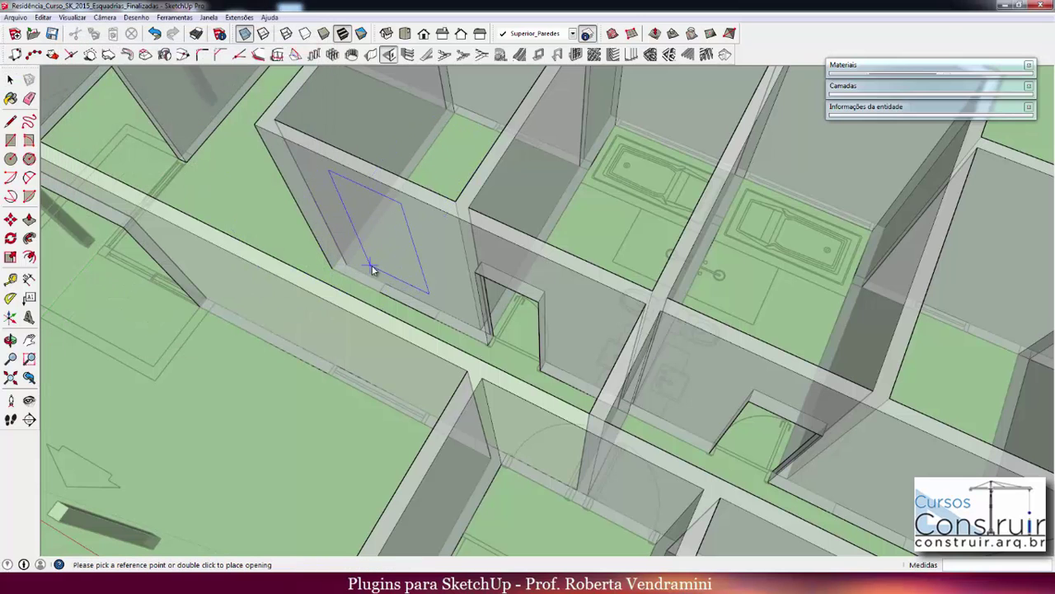
pyautogui.scroll(1, 371, 269)
pyautogui.scroll(1, 382, 271)
pyautogui.scroll(1, 386, 282)
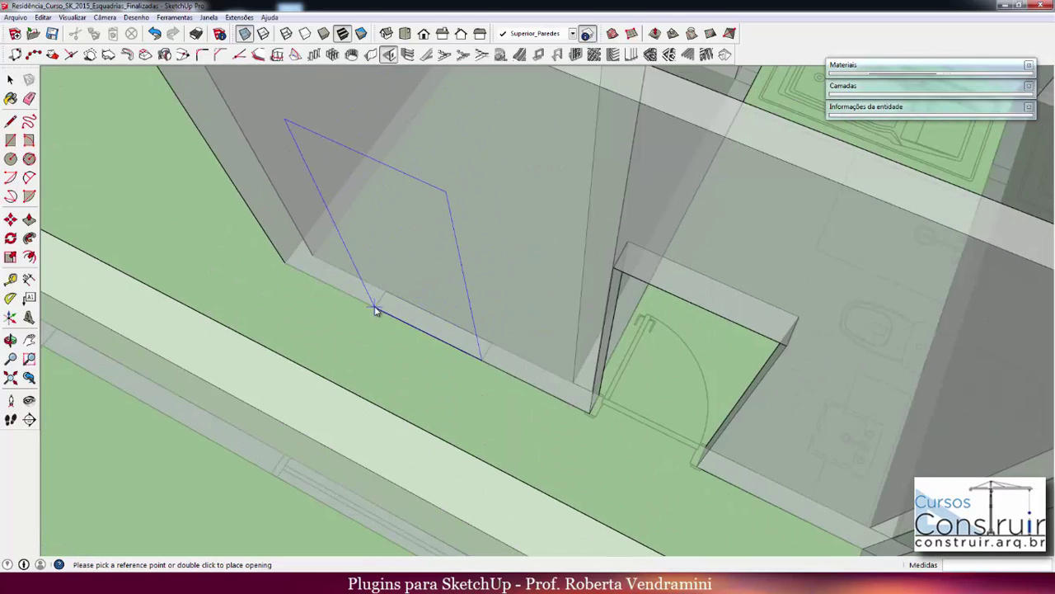
pyautogui.doubleClick(376, 309)
# Cut a second 0.90 m by 2.10 m door opening into another interior wall
pyautogui.scroll(-1, 375, 308)
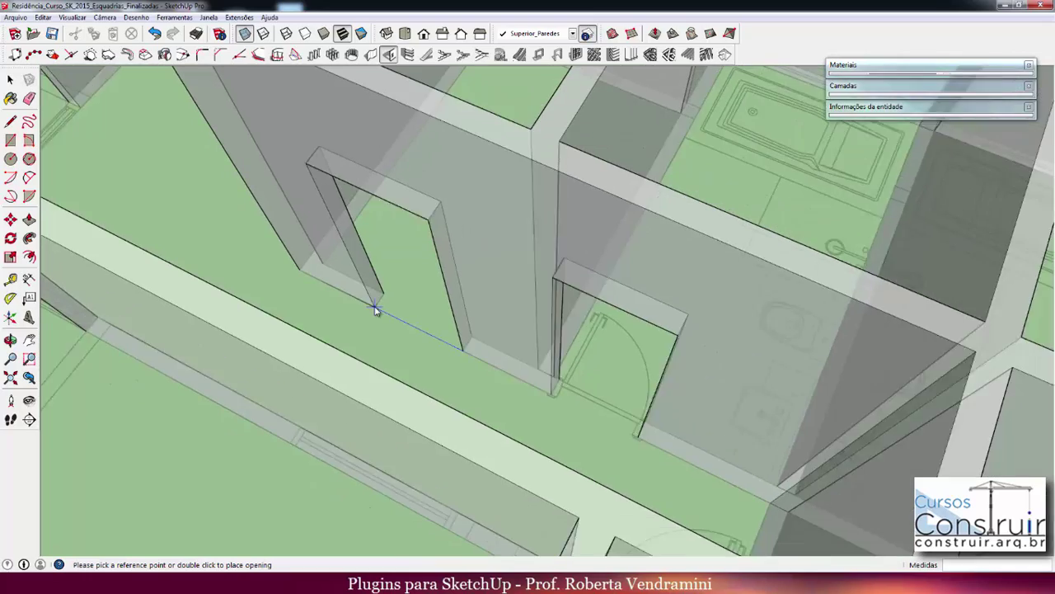
pyautogui.scroll(-1, 373, 301)
pyautogui.scroll(-1, 376, 302)
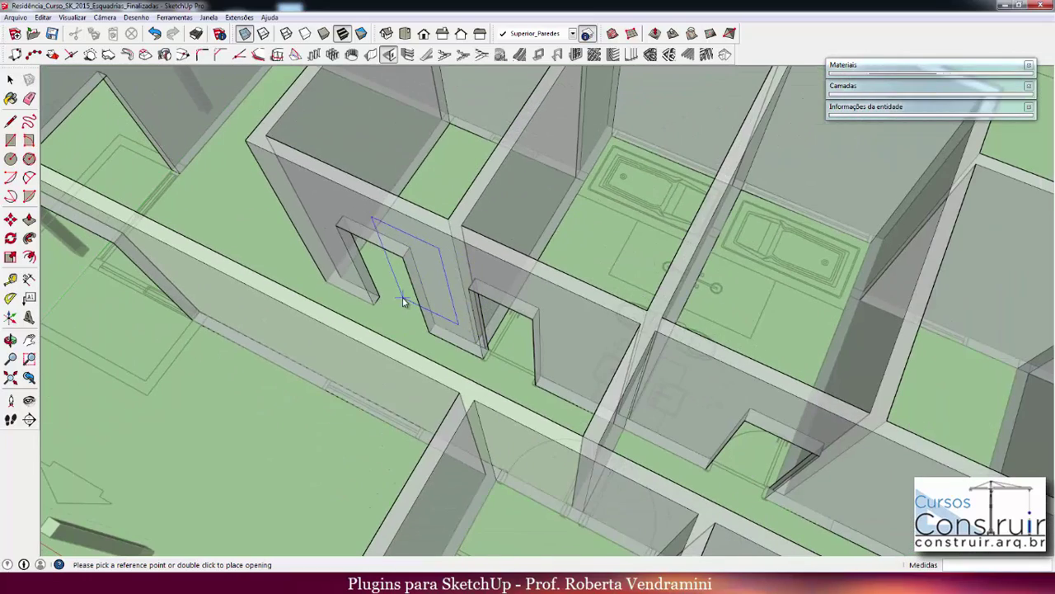
pyautogui.scroll(-2, 430, 311)
pyautogui.scroll(-1, 428, 310)
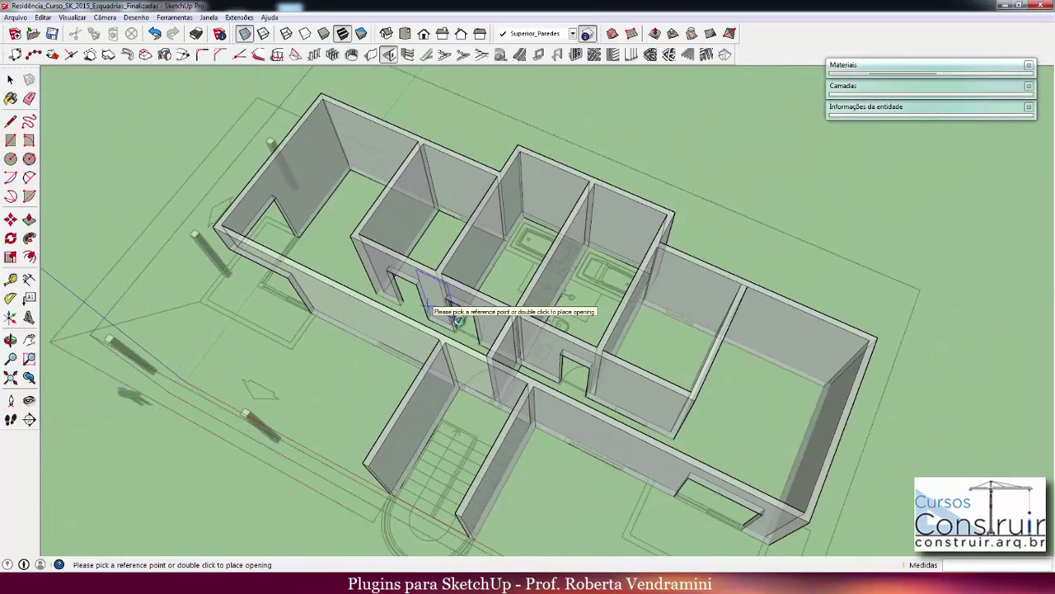
pyautogui.scroll(1, 660, 422)
pyautogui.scroll(2, 657, 429)
pyautogui.scroll(2, 656, 428)
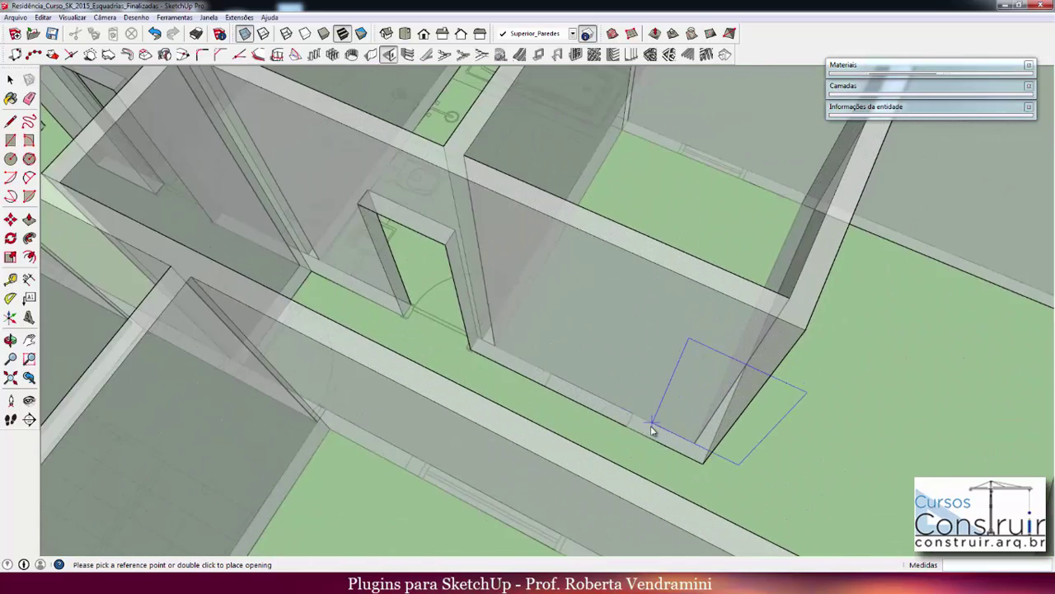
pyautogui.scroll(2, 651, 426)
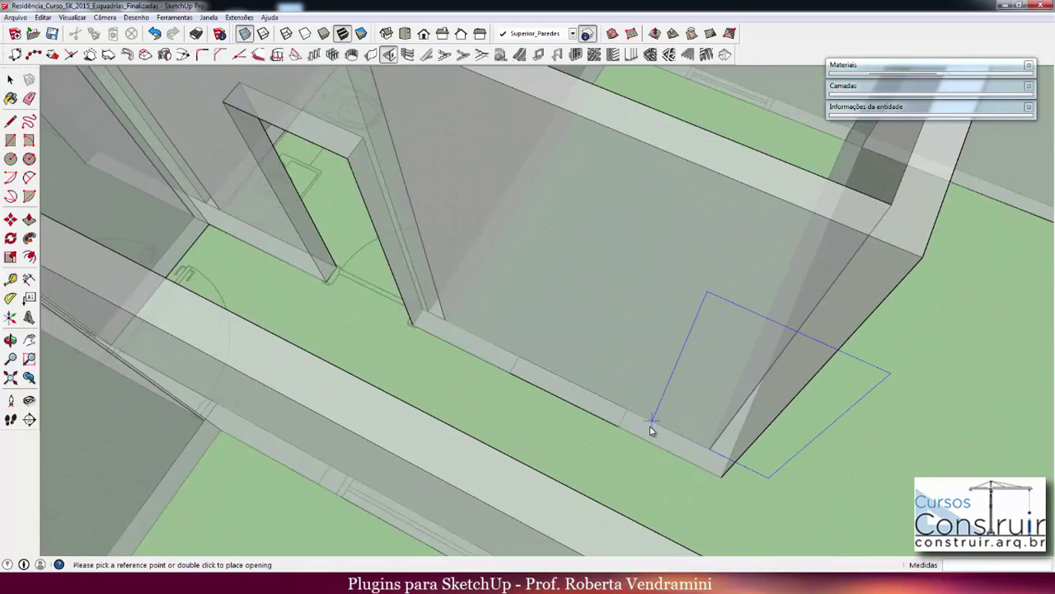
pyautogui.doubleClick(510, 378)
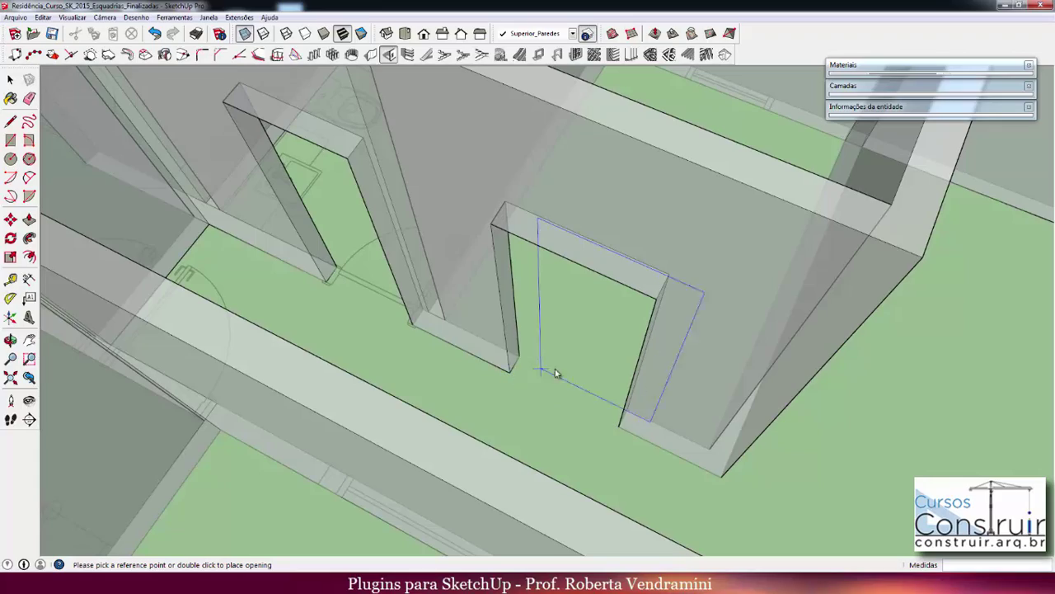
# Place a third door opening from the wall corner, then return to Select
pyautogui.scroll(2, 660, 367)
pyautogui.scroll(-3, 679, 367)
pyautogui.scroll(-3, 680, 367)
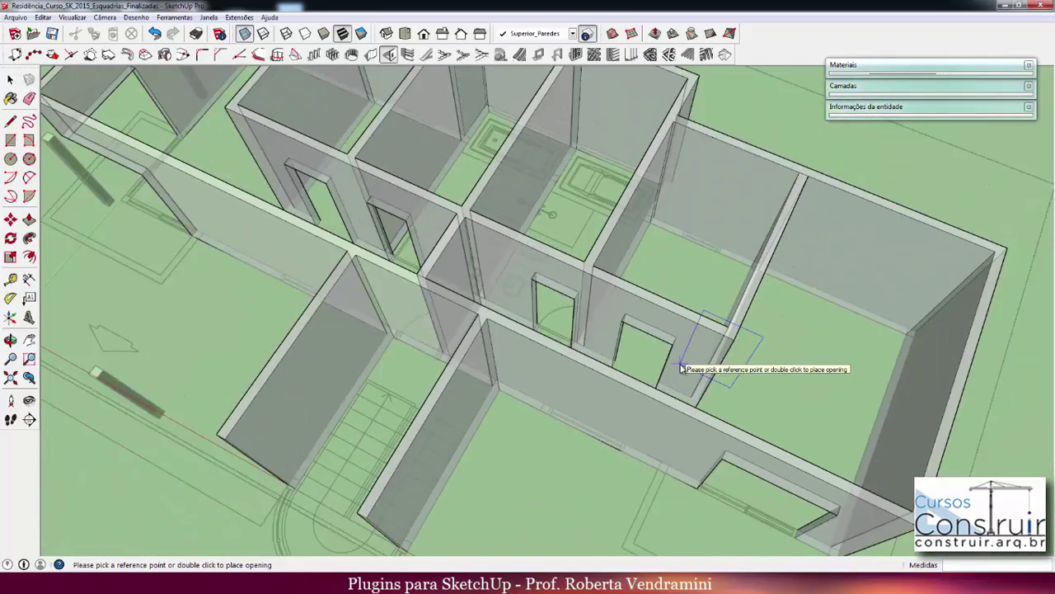
pyautogui.scroll(-2, 679, 367)
pyautogui.moveTo(478, 381)
pyautogui.mouseDown(button='middle')
pyautogui.moveTo(464, 378)
pyautogui.moveTo(507, 377)
pyautogui.mouseUp(button='middle')
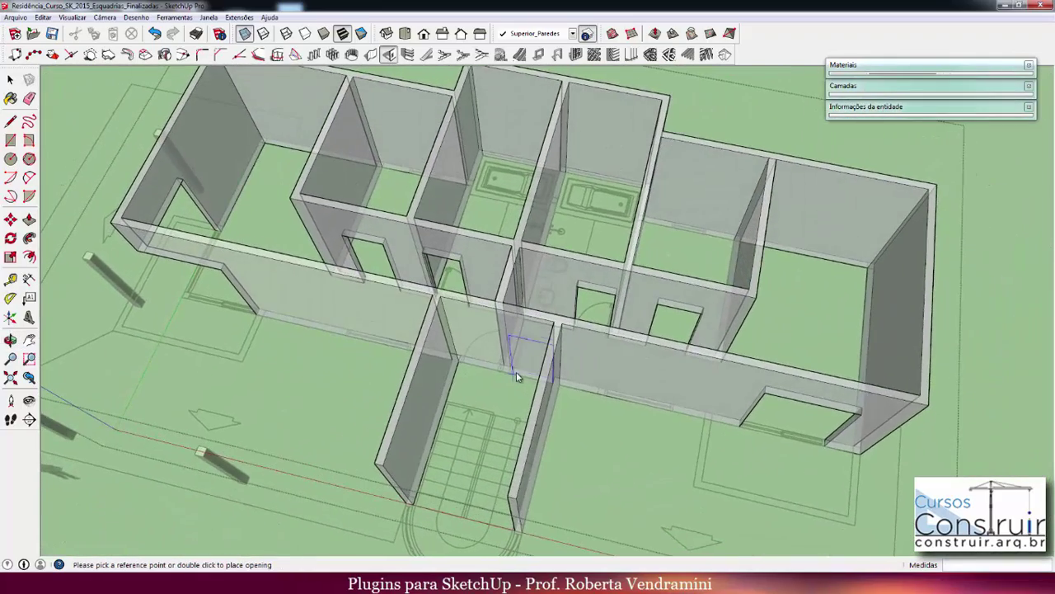
pyautogui.scroll(3, 514, 372)
pyautogui.scroll(2, 515, 376)
pyautogui.scroll(3, 514, 373)
pyautogui.scroll(2, 507, 377)
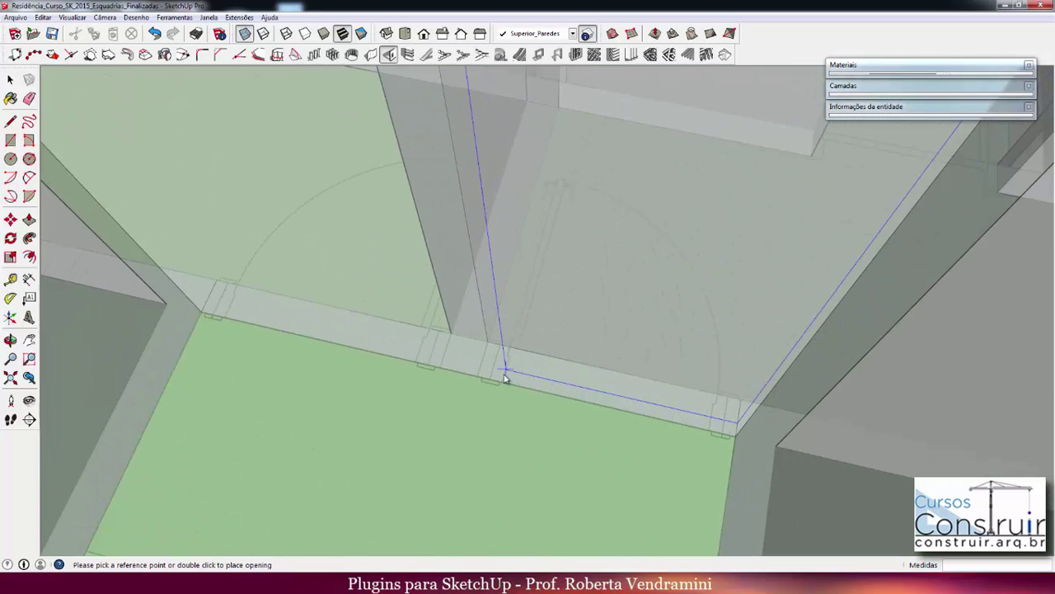
pyautogui.click(490, 378)
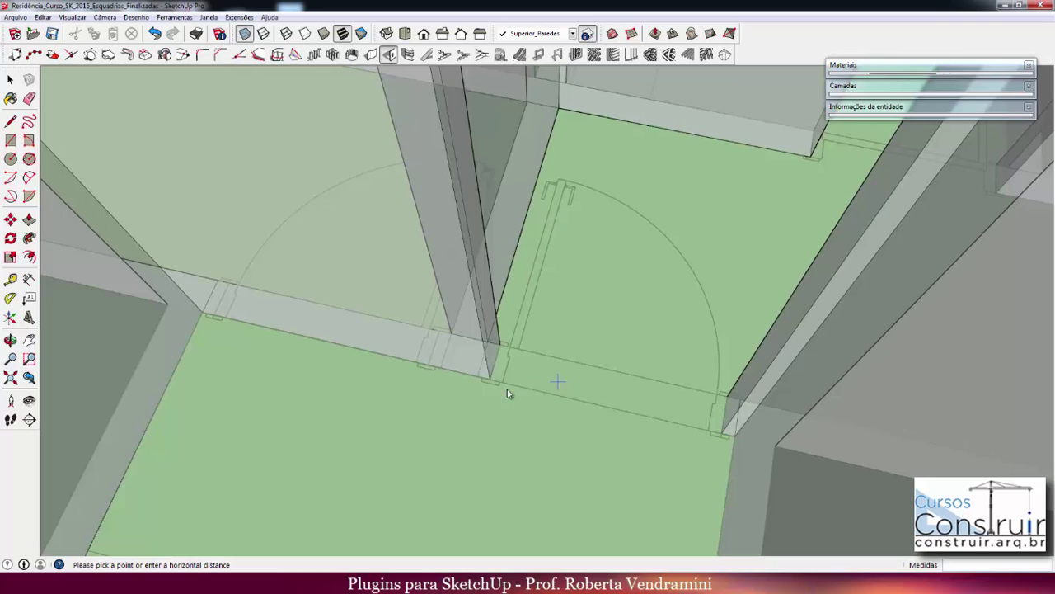
pyautogui.scroll(-3, 495, 383)
pyautogui.scroll(-2, 490, 376)
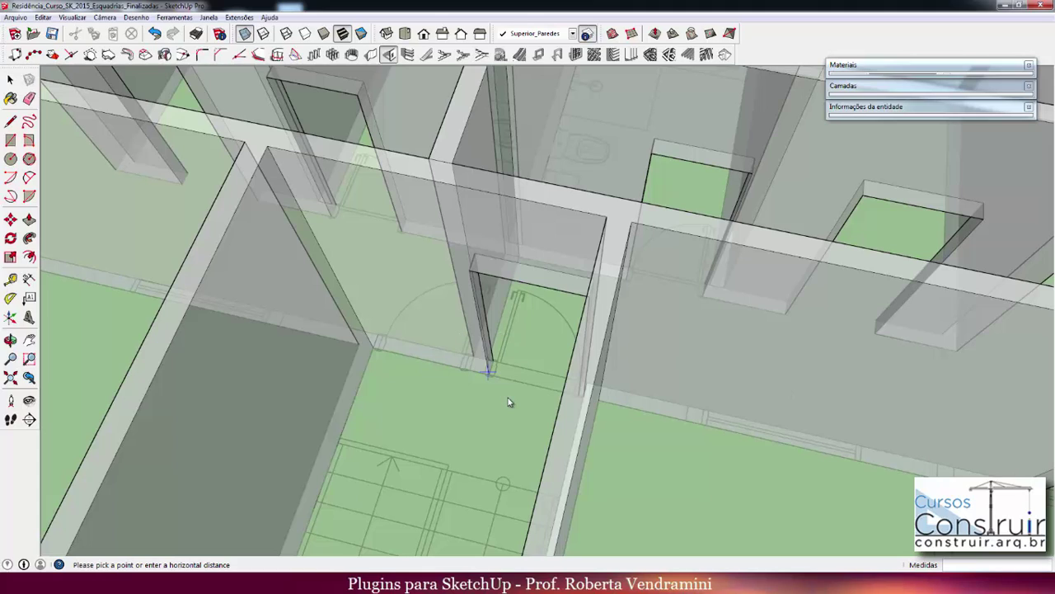
pyautogui.press('space')
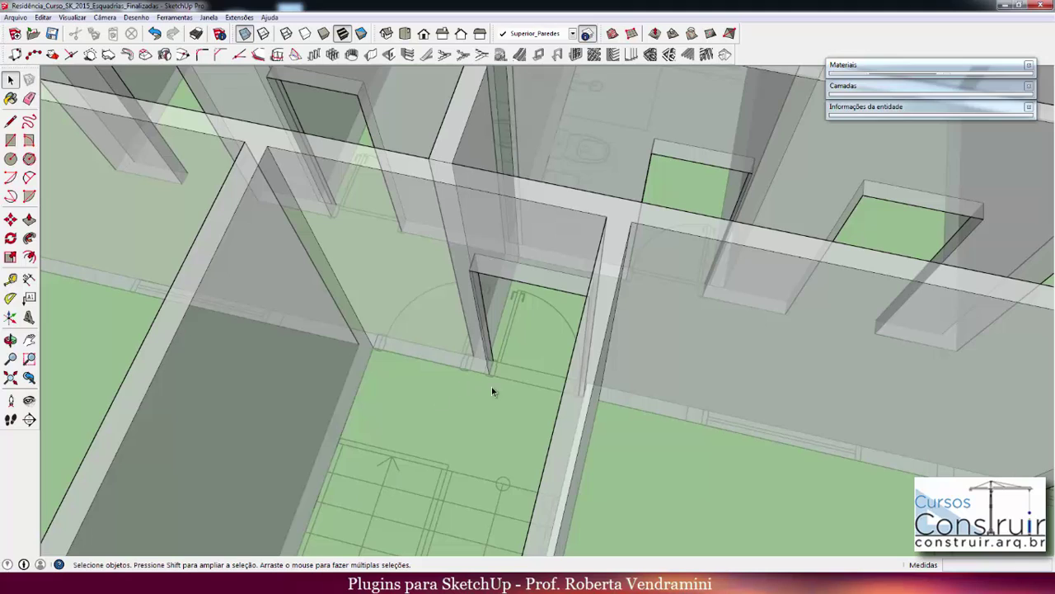
# Reopen 1001bit Create Wall Opening and start placing another opening
pyautogui.scroll(-3, 491, 387)
pyautogui.moveTo(496, 379); pyautogui.dragTo(494, 341, button='middle')
pyautogui.scroll(3, 424, 297)
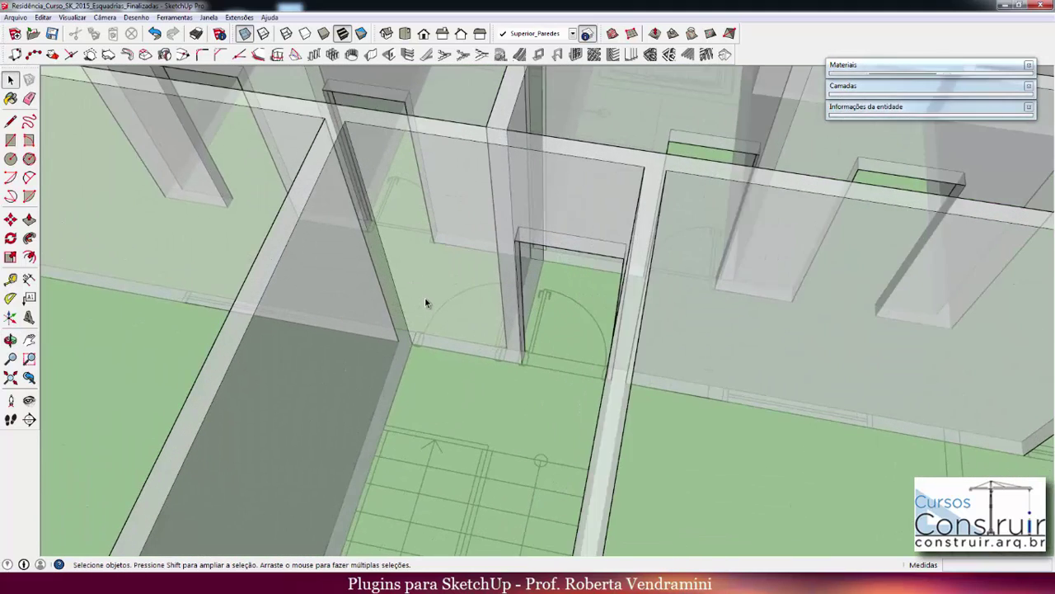
pyautogui.scroll(2, 425, 298)
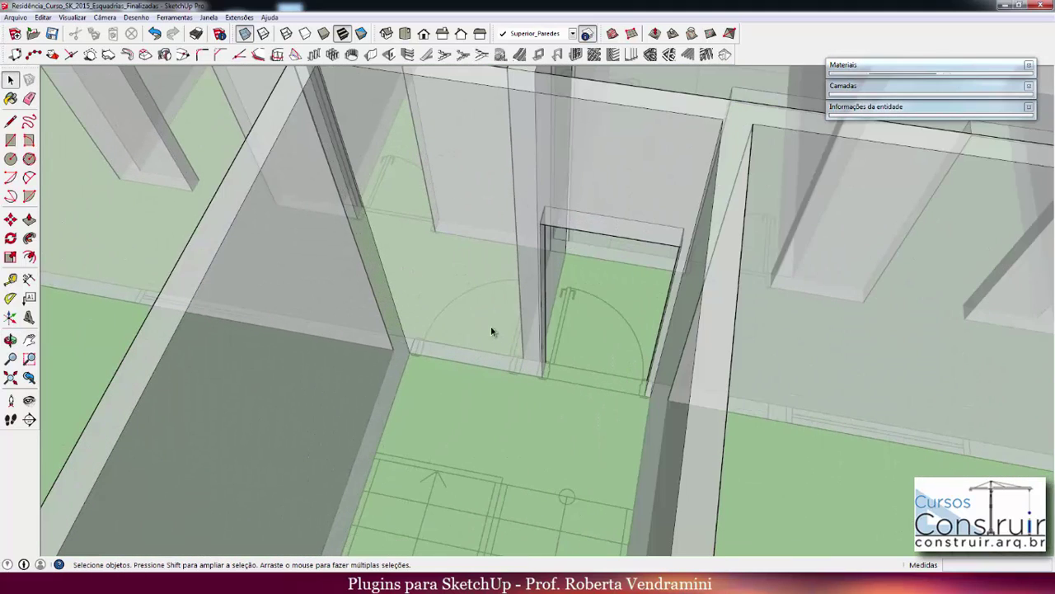
pyautogui.click(391, 55)
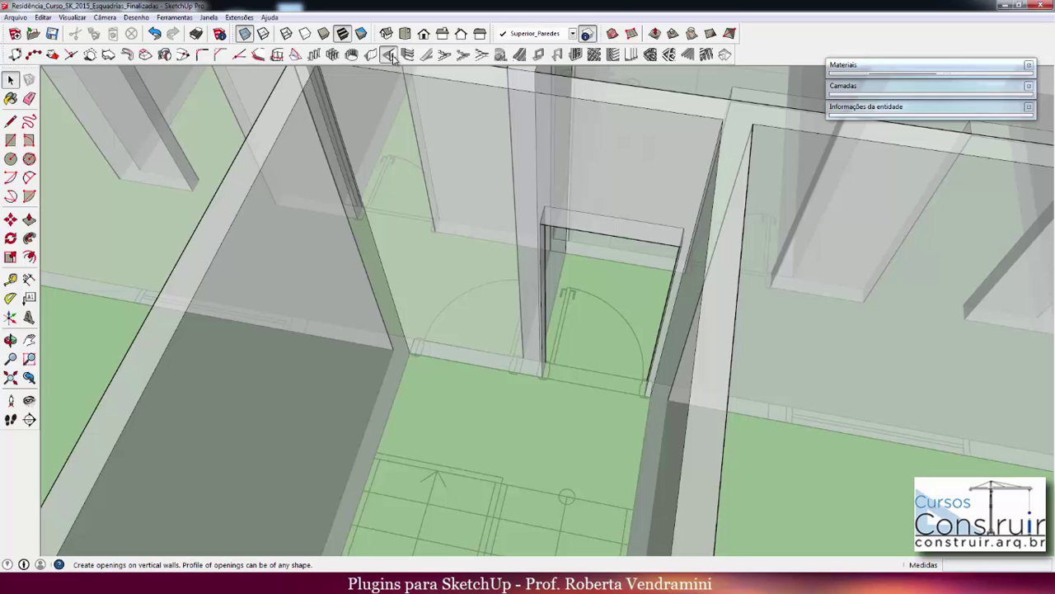
pyautogui.click(96, 289)
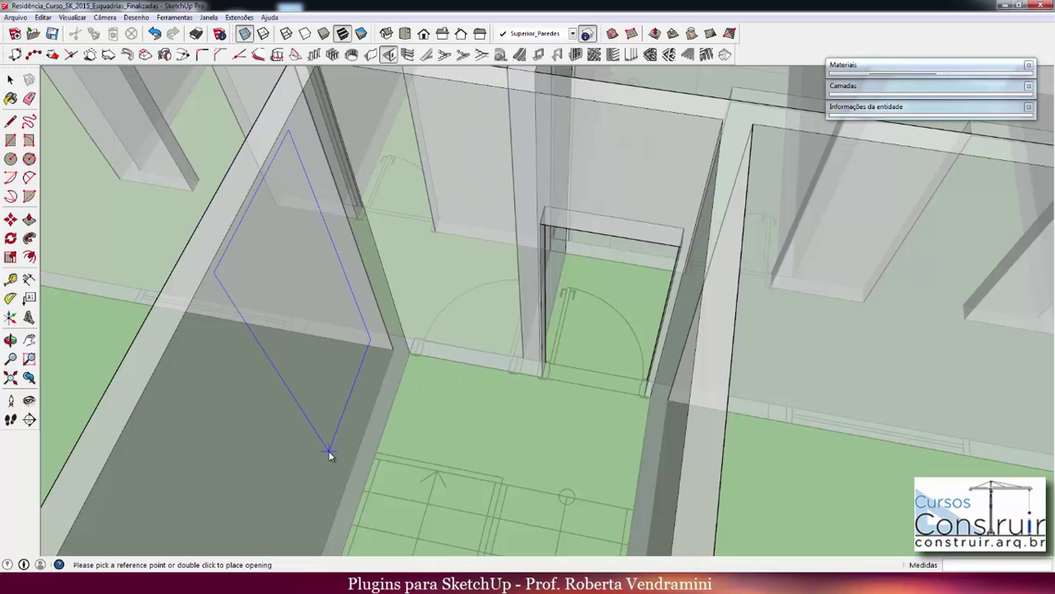
# Turn X-ray off so the walls display solid
pyautogui.scroll(-2, 332, 455)
pyautogui.scroll(-2, 332, 449)
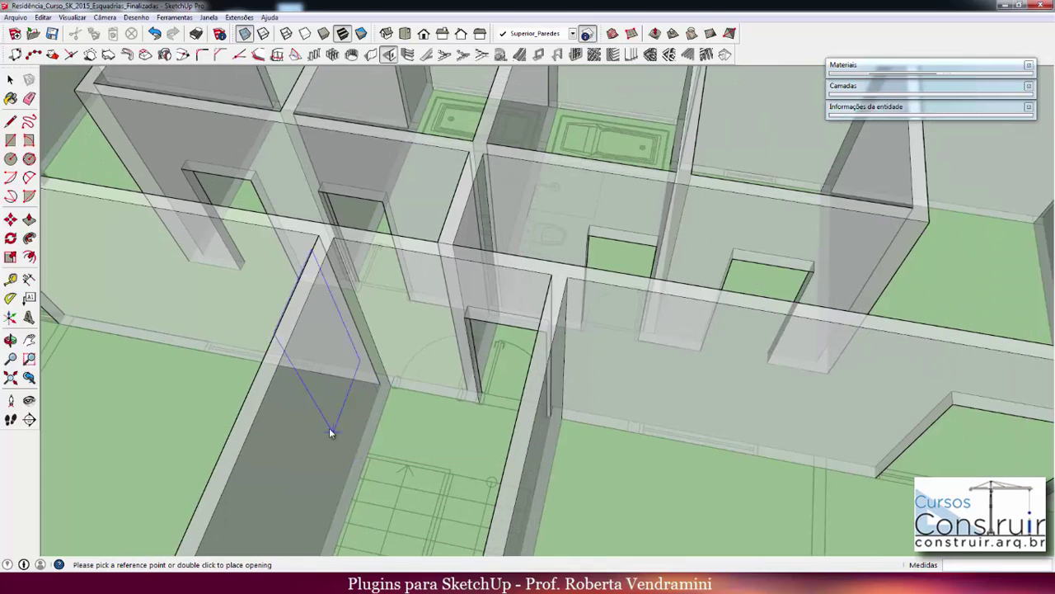
pyautogui.click(245, 34)
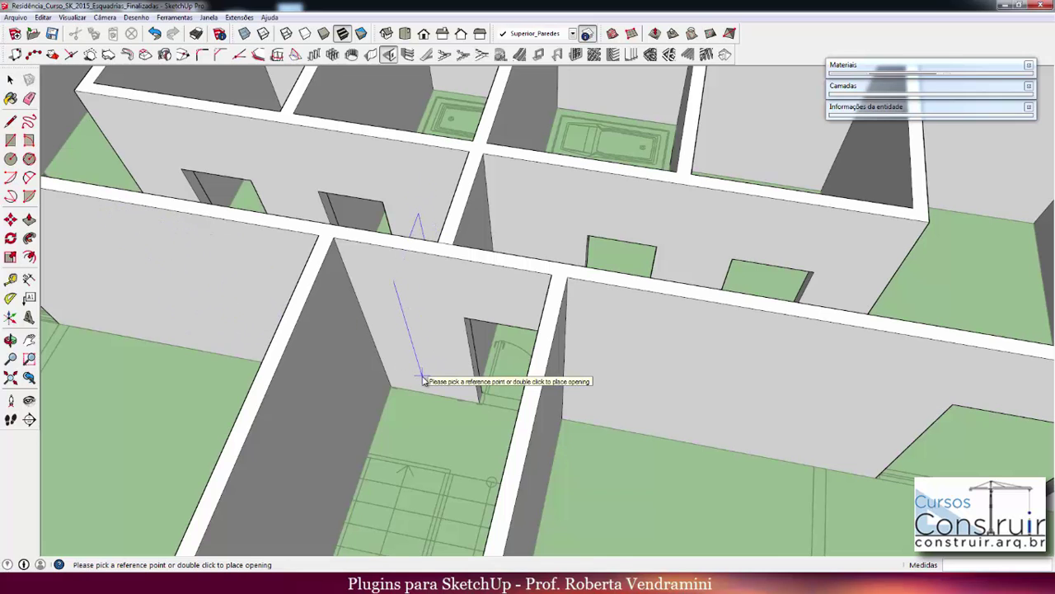
# Cancel the pending wall opening and leave the Eraser without erasing anything
pyautogui.press('space')
pyautogui.moveTo(582, 401); pyautogui.dragTo(466, 321, button='middle')
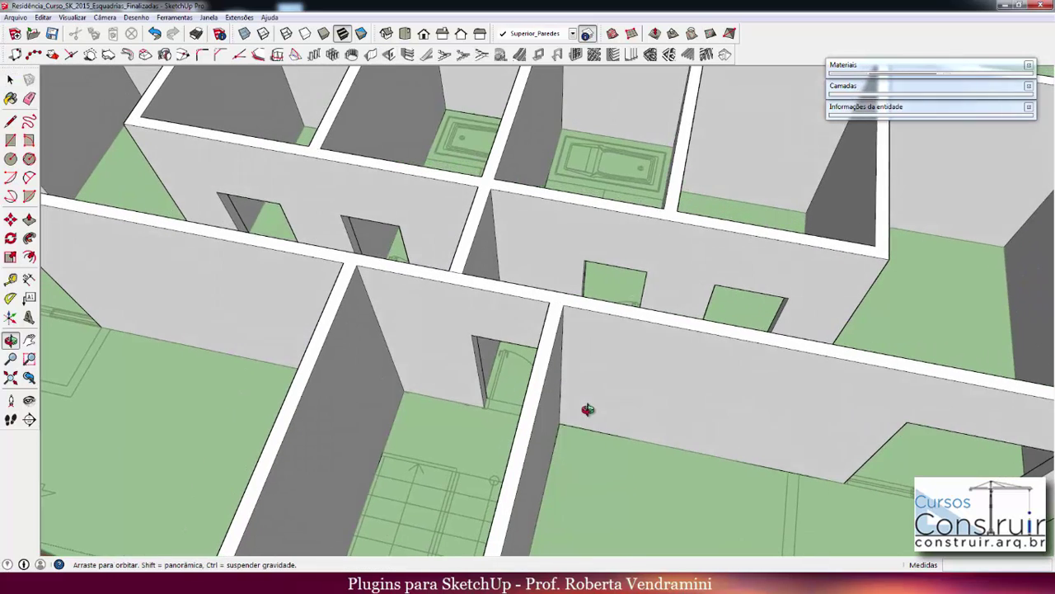
pyautogui.scroll(3, 465, 322)
pyautogui.scroll(2, 466, 322)
pyautogui.press('e')
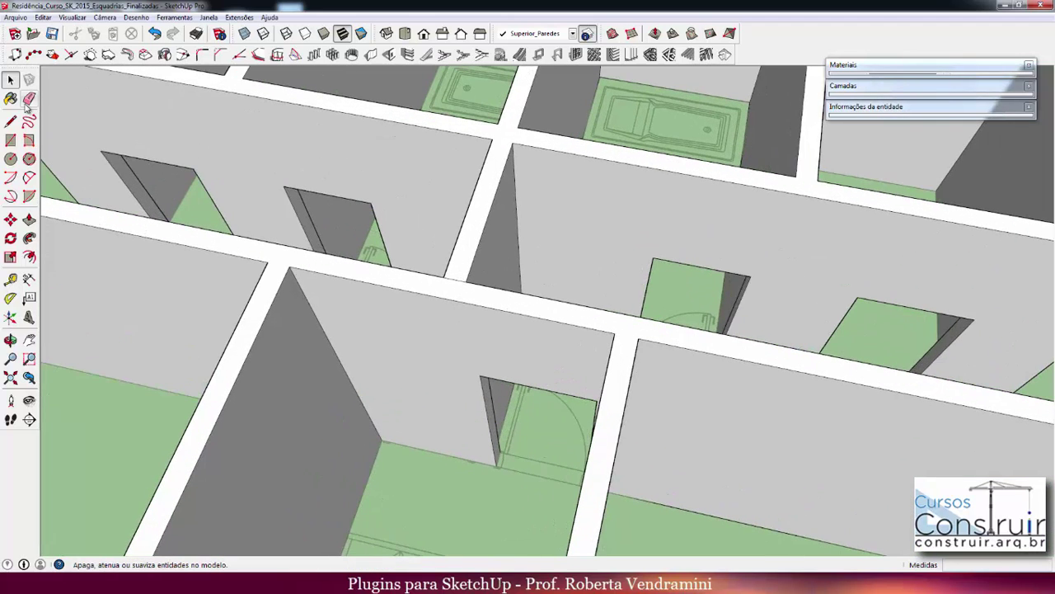
pyautogui.scroll(-2, 462, 272)
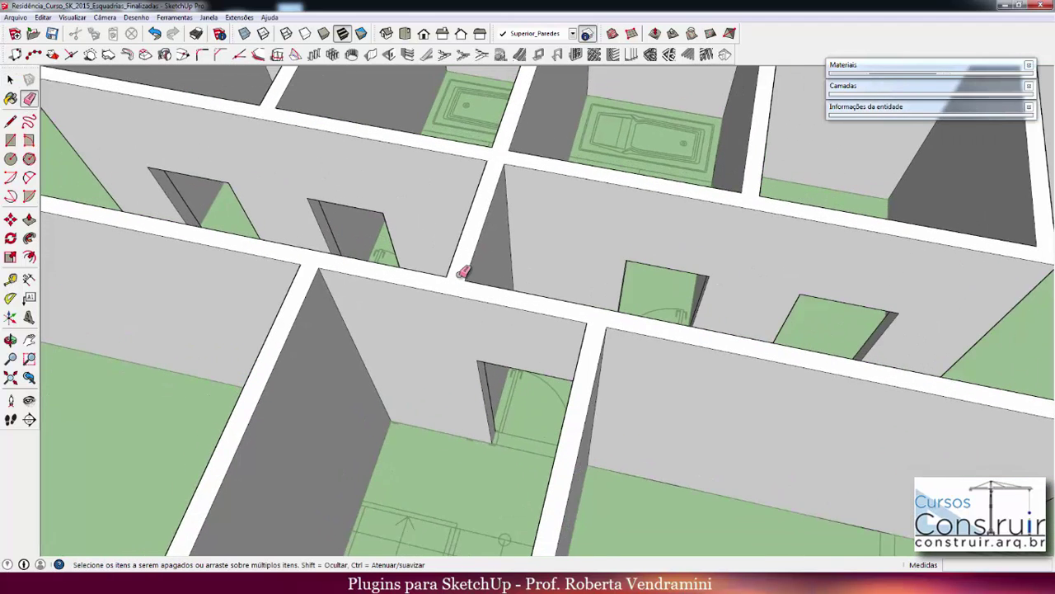
pyautogui.scroll(-1, 469, 276)
pyautogui.press('space')
# Draw a rectangle face covering the top of the long corridor wall
pyautogui.moveTo(480, 287)
pyautogui.mouseDown(button='middle')
pyautogui.moveTo(497, 308)
pyautogui.moveTo(632, 316)
pyautogui.moveTo(523, 363)
pyautogui.moveTo(402, 354)
pyautogui.moveTo(488, 238)
pyautogui.moveTo(384, 271)
pyautogui.mouseUp(button='middle')
pyautogui.scroll(-1, 479, 268)
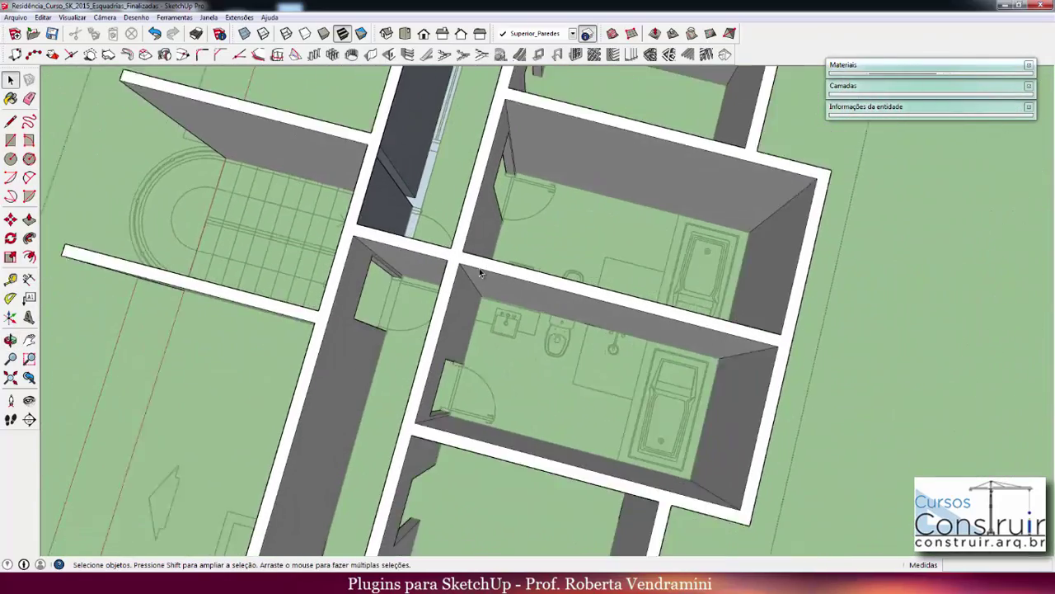
pyautogui.scroll(-2, 475, 272)
pyautogui.moveTo(476, 272); pyautogui.dragTo(501, 74, button='middle')
pyautogui.scroll(2, 500, 109)
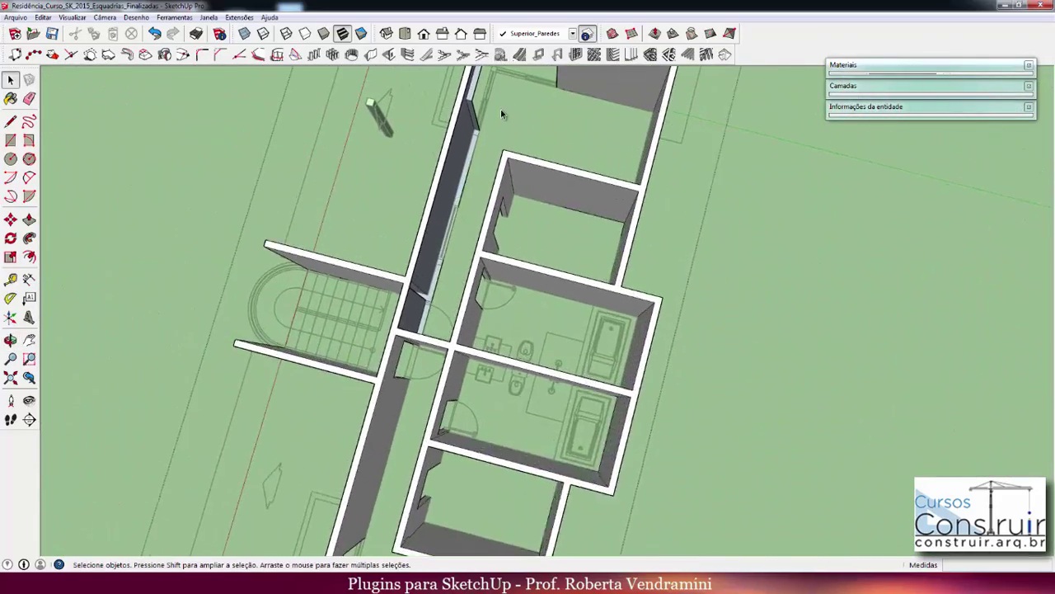
pyautogui.scroll(2, 484, 115)
pyautogui.scroll(2, 487, 120)
pyautogui.moveTo(505, 140)
pyautogui.mouseDown(button='middle')
pyautogui.moveTo(464, 123)
pyautogui.moveTo(494, 134)
pyautogui.moveTo(458, 132)
pyautogui.moveTo(457, 146)
pyautogui.mouseUp(button='middle')
pyautogui.scroll(2, 445, 198)
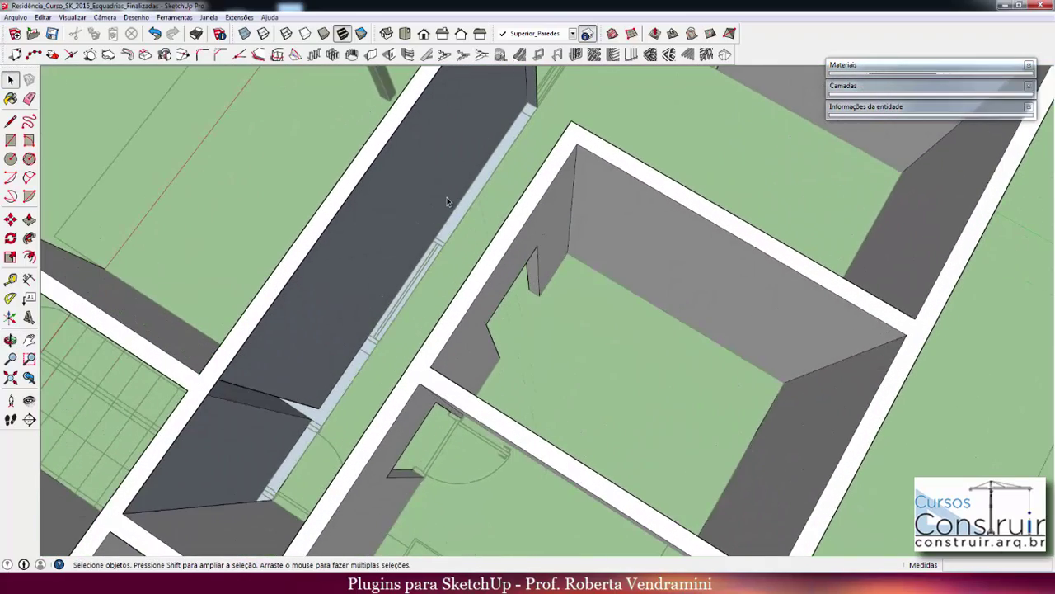
pyautogui.scroll(-2, 430, 212)
pyautogui.moveTo(394, 252); pyautogui.dragTo(395, 240, button='middle')
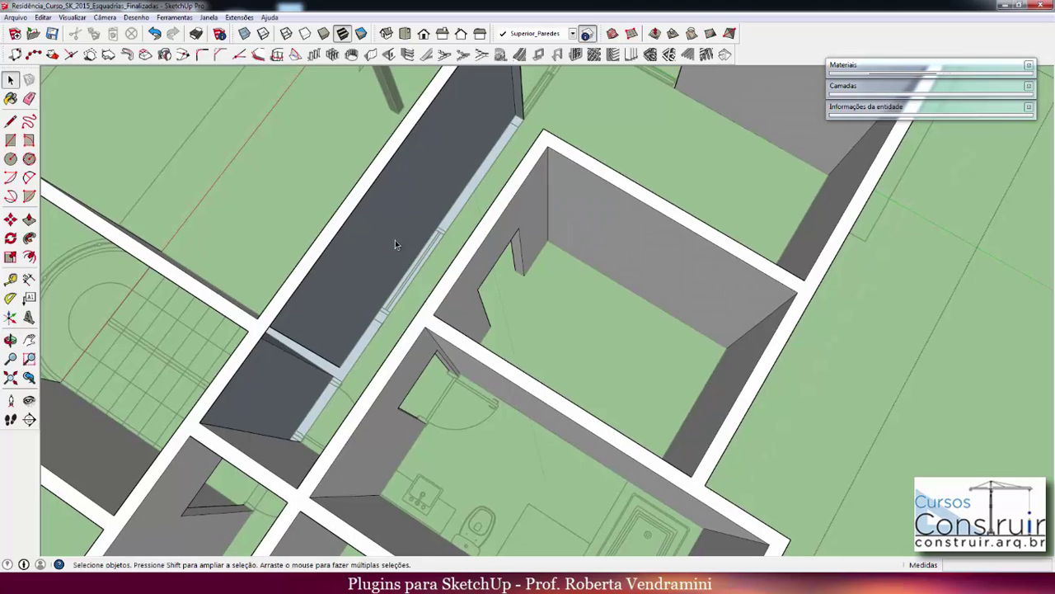
pyautogui.click(11, 143)
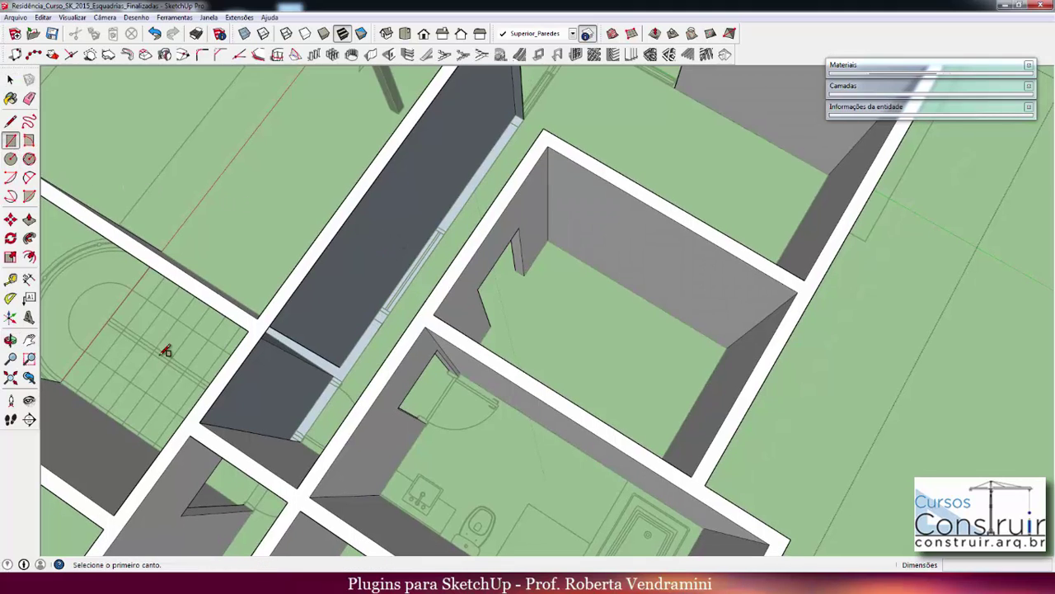
pyautogui.click(198, 422)
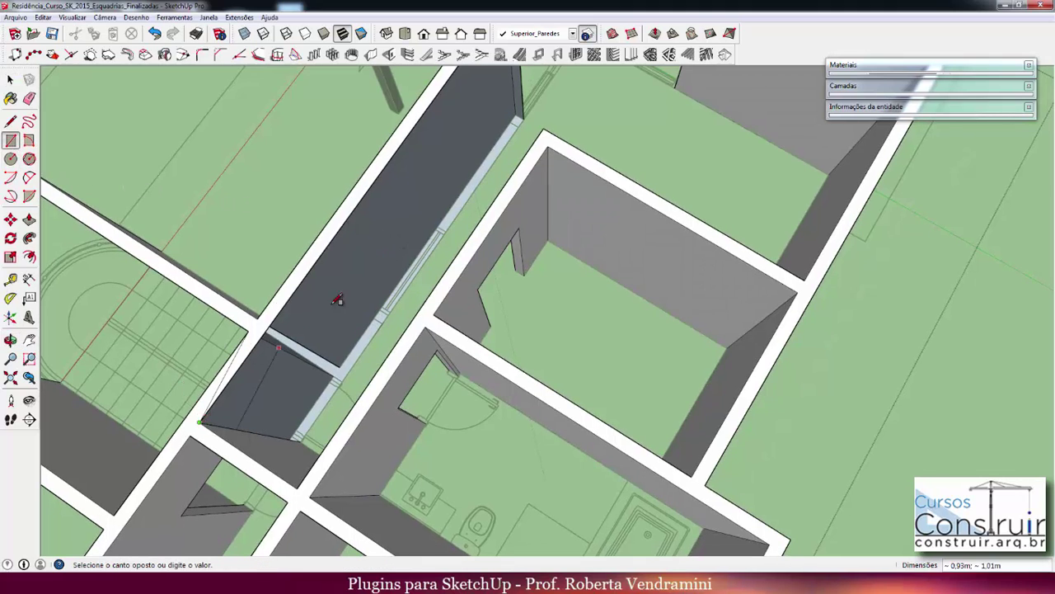
pyautogui.click(526, 117)
# Remove the stray edge near the upper room and view the new door opening
pyautogui.press('space')
pyautogui.scroll(-3, 456, 195)
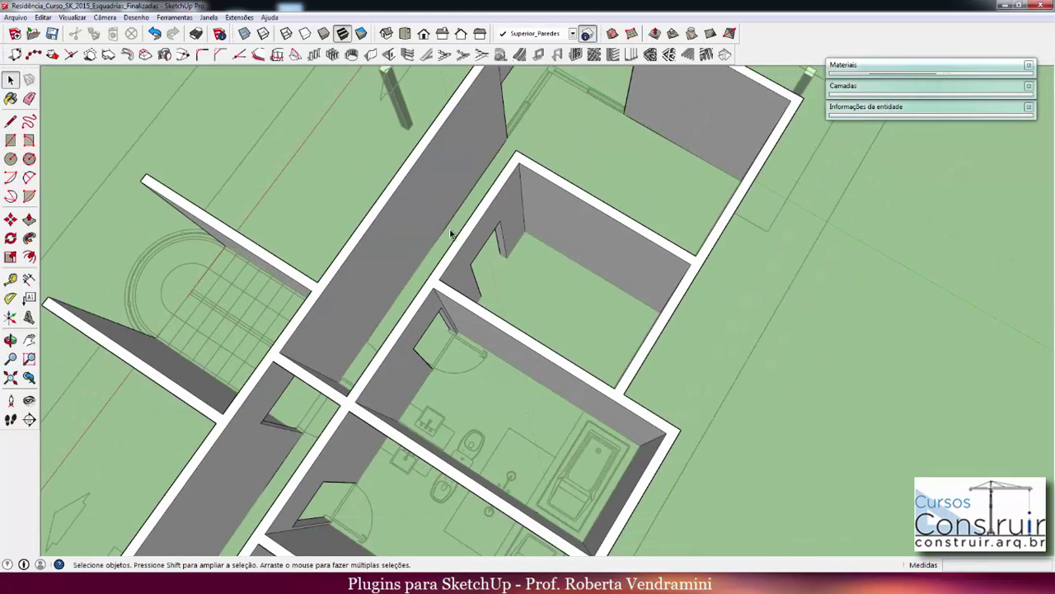
pyautogui.moveTo(456, 194); pyautogui.dragTo(521, 92, button='middle')
pyautogui.scroll(5, 521, 93)
pyautogui.scroll(2, 521, 92)
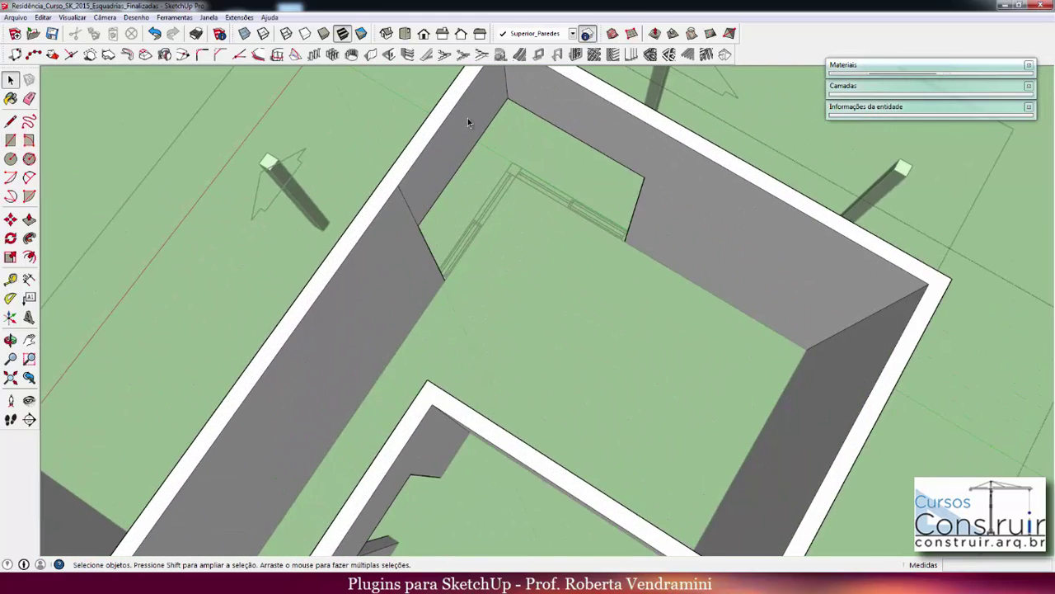
pyautogui.scroll(2, 471, 118)
pyautogui.scroll(2, 436, 160)
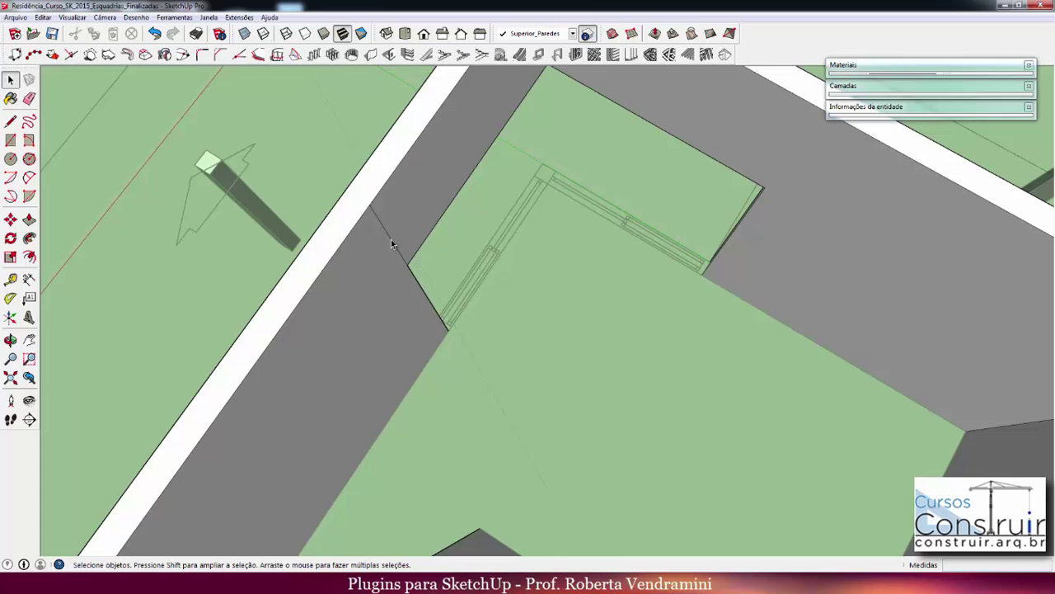
pyautogui.click(392, 243)
pyautogui.press('Escape')
pyautogui.scroll(-2, 452, 174)
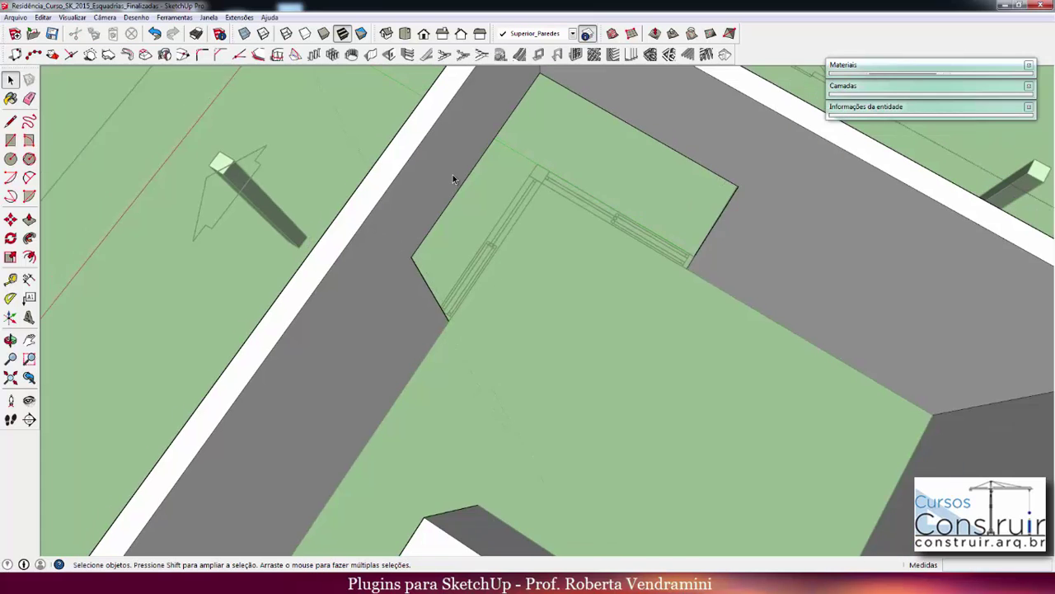
pyautogui.scroll(-2, 452, 172)
pyautogui.scroll(-3, 437, 170)
pyautogui.moveTo(437, 168)
pyautogui.mouseDown(button='middle')
pyautogui.moveTo(377, 297)
pyautogui.moveTo(523, 238)
pyautogui.moveTo(466, 318)
pyautogui.moveTo(549, 377)
pyautogui.moveTo(636, 371)
pyautogui.moveTo(806, 390)
pyautogui.mouseUp(button='middle')
pyautogui.scroll(2, 766, 401)
# Turn on X-ray mode so the door area behind the walls shows through
pyautogui.scroll(2, 718, 396)
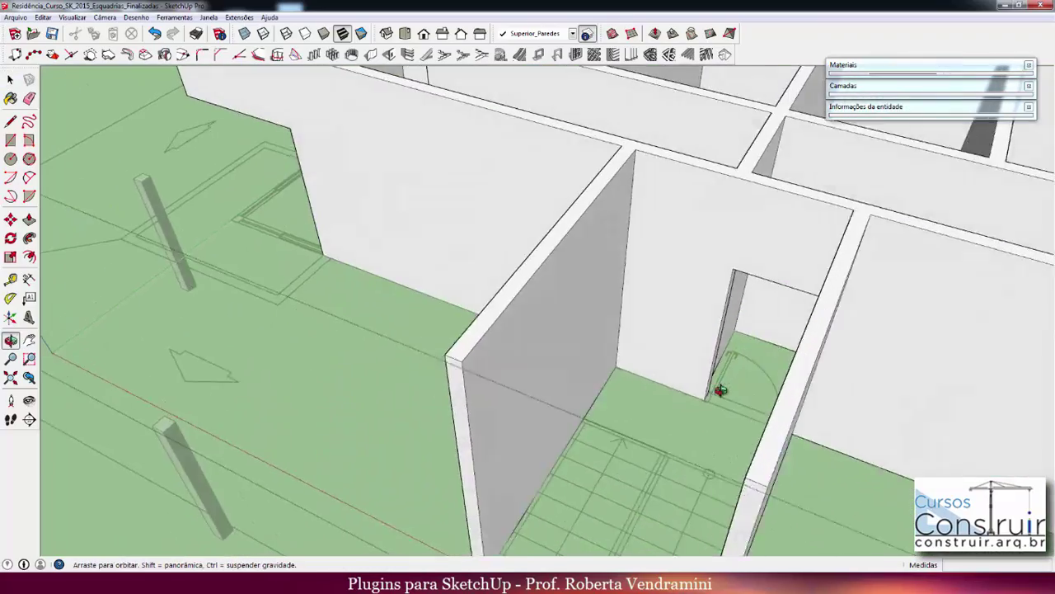
pyautogui.scroll(2, 813, 357)
pyautogui.scroll(2, 676, 325)
pyautogui.scroll(-2, 676, 325)
pyautogui.scroll(1, 836, 223)
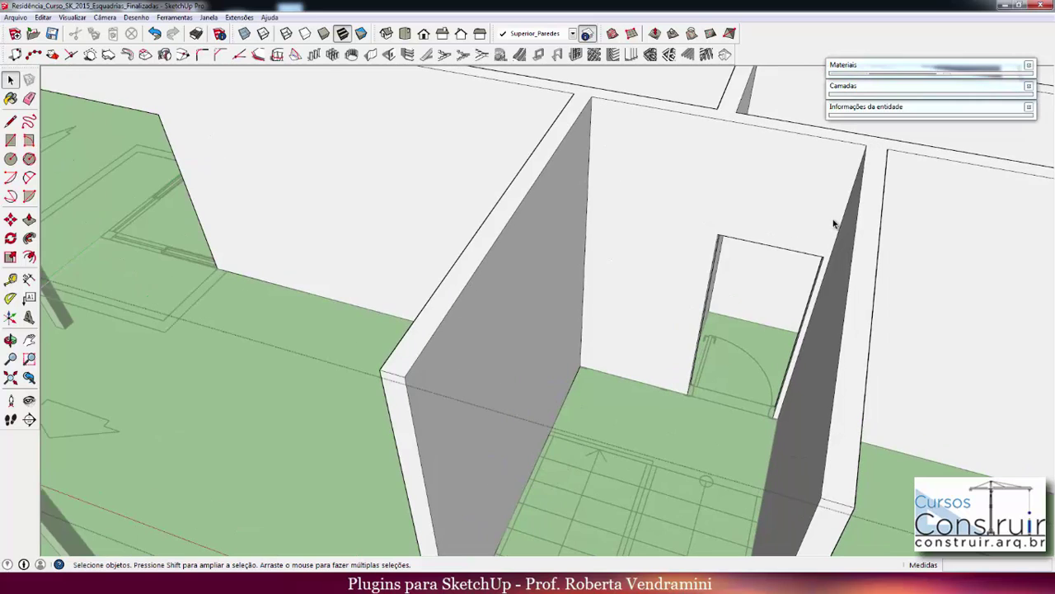
pyautogui.click(245, 34)
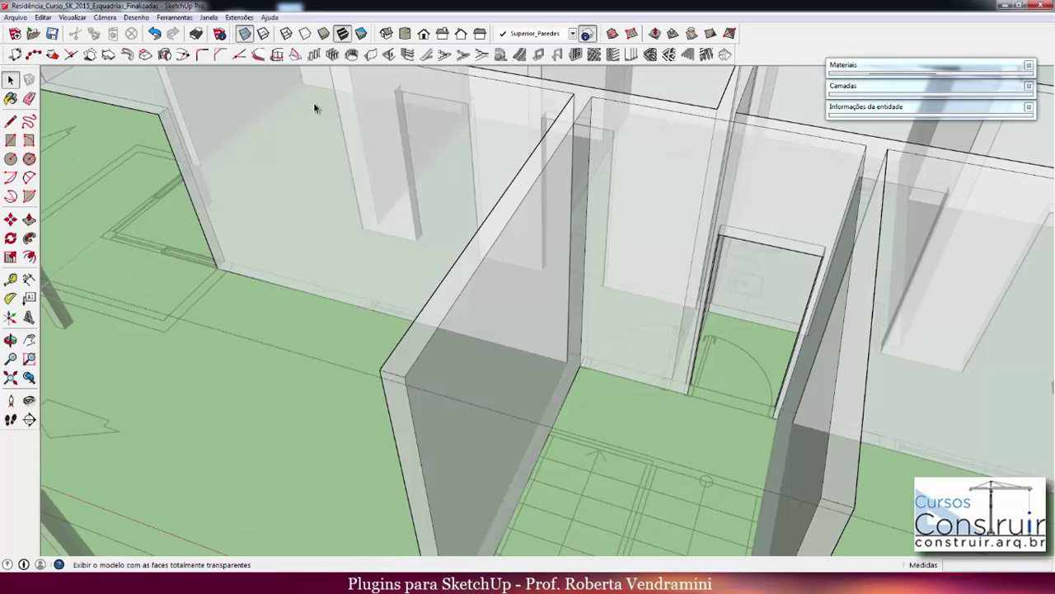
pyautogui.scroll(1, 855, 339)
pyautogui.scroll(2, 940, 324)
pyautogui.scroll(1, 923, 323)
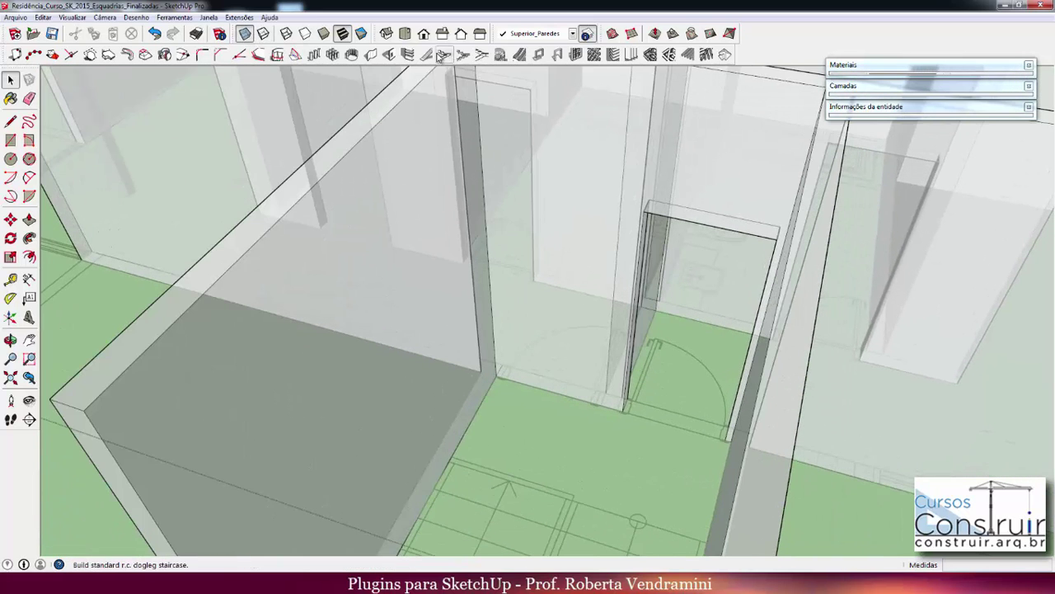
# Start a trial 0.90 m by 2.15 m 1001bit wall opening, then cancel it
pyautogui.click(390, 55)
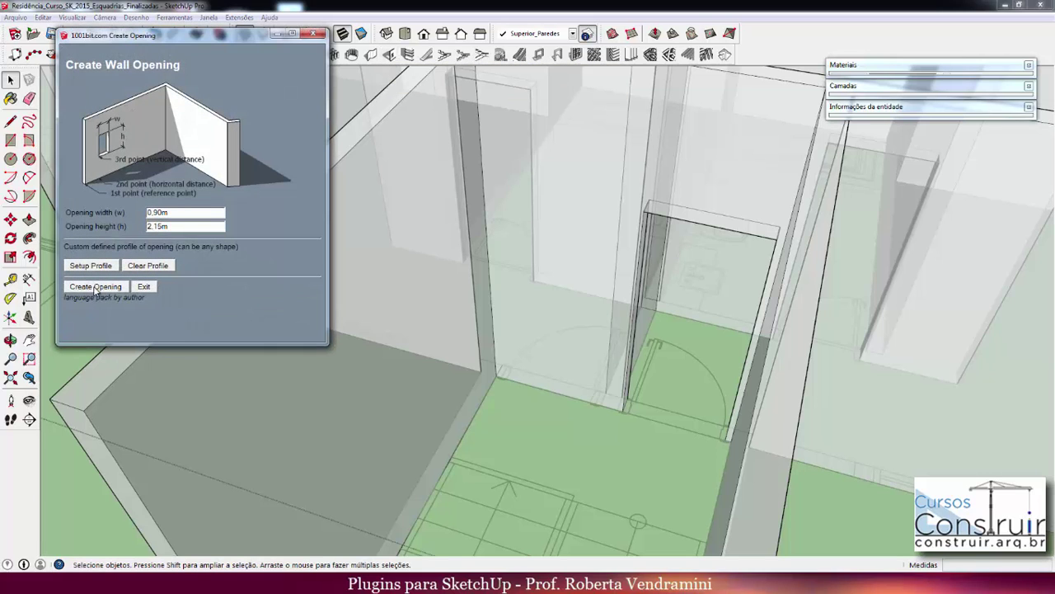
pyautogui.click(91, 289)
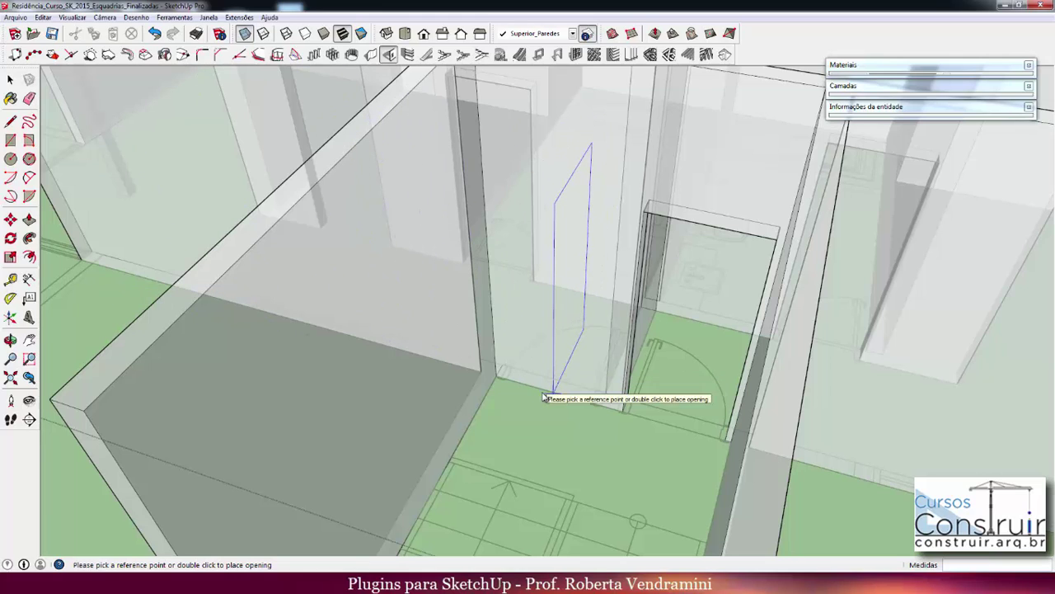
pyautogui.press('space')
pyautogui.moveTo(570, 407); pyautogui.dragTo(688, 400, button='middle')
pyautogui.scroll(2, 689, 402)
# Draw a 0.90 m by 2.15 m door rectangle on the wall beside the existing door
pyautogui.scroll(2, 655, 404)
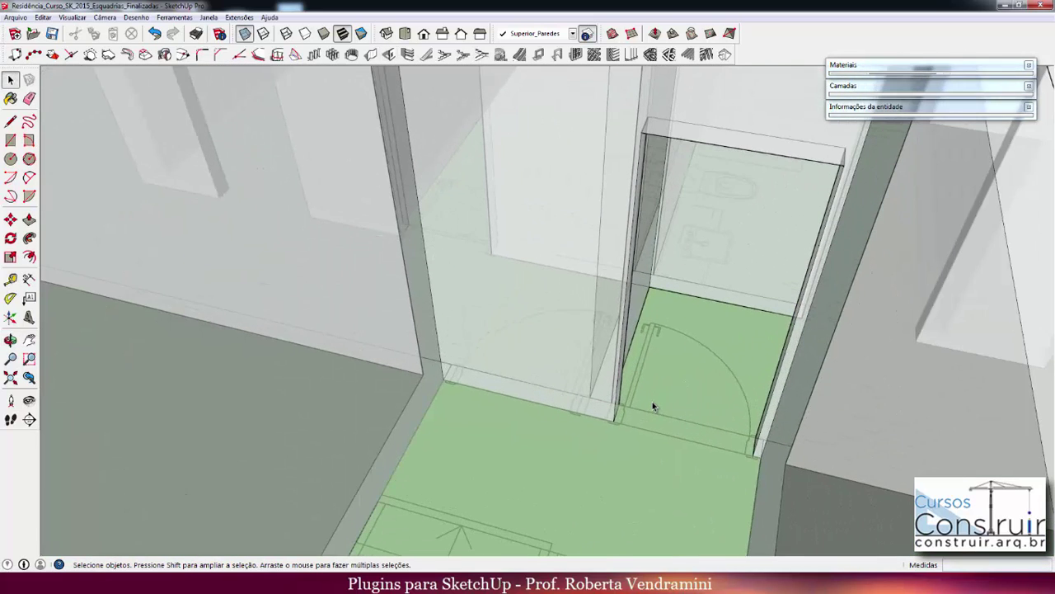
pyautogui.scroll(2, 649, 401)
pyautogui.scroll(1, 648, 404)
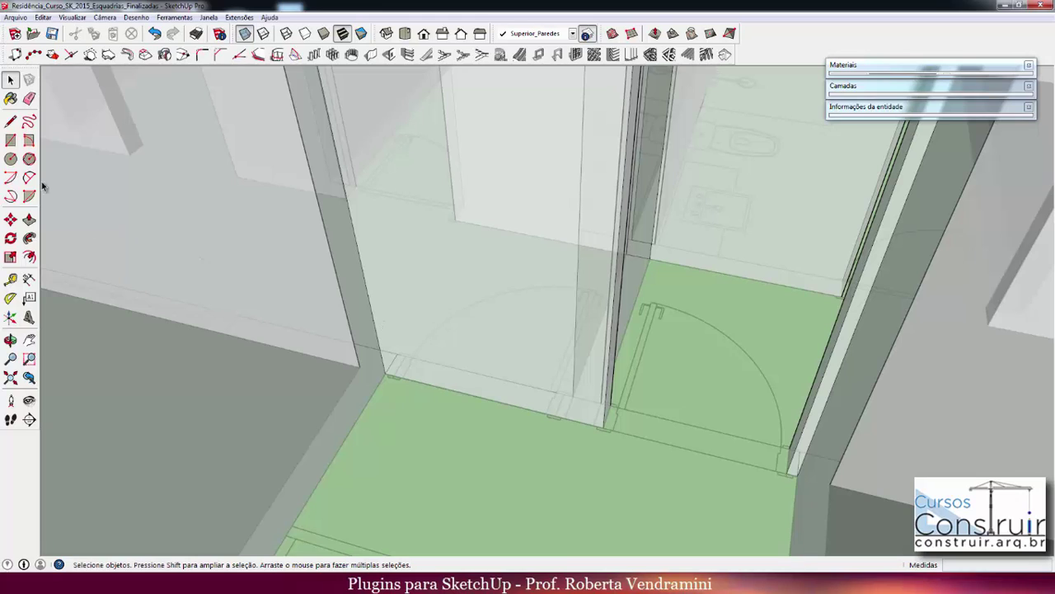
pyautogui.click(29, 140)
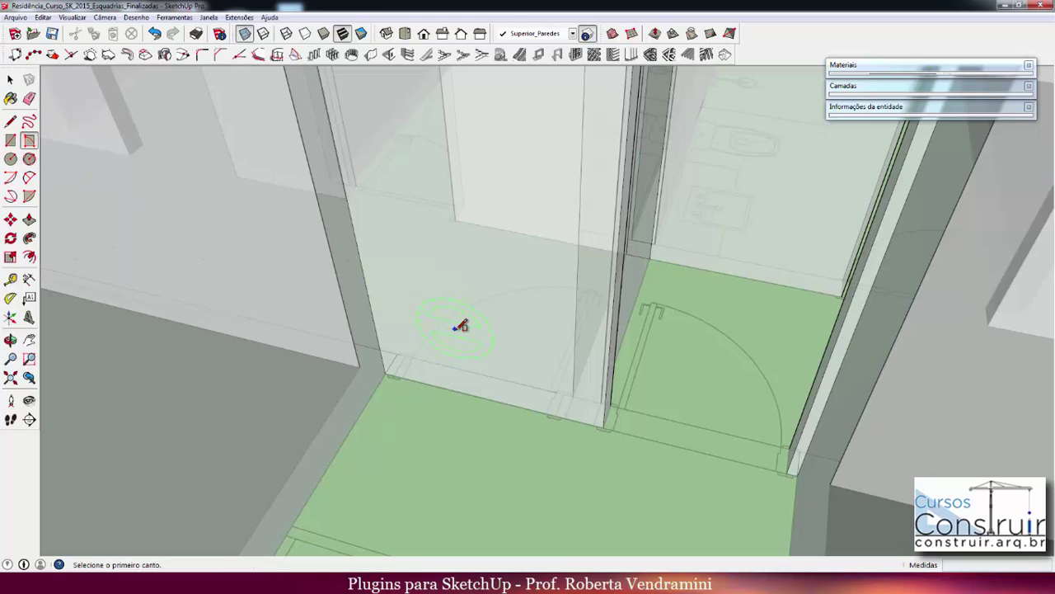
pyautogui.click(393, 377)
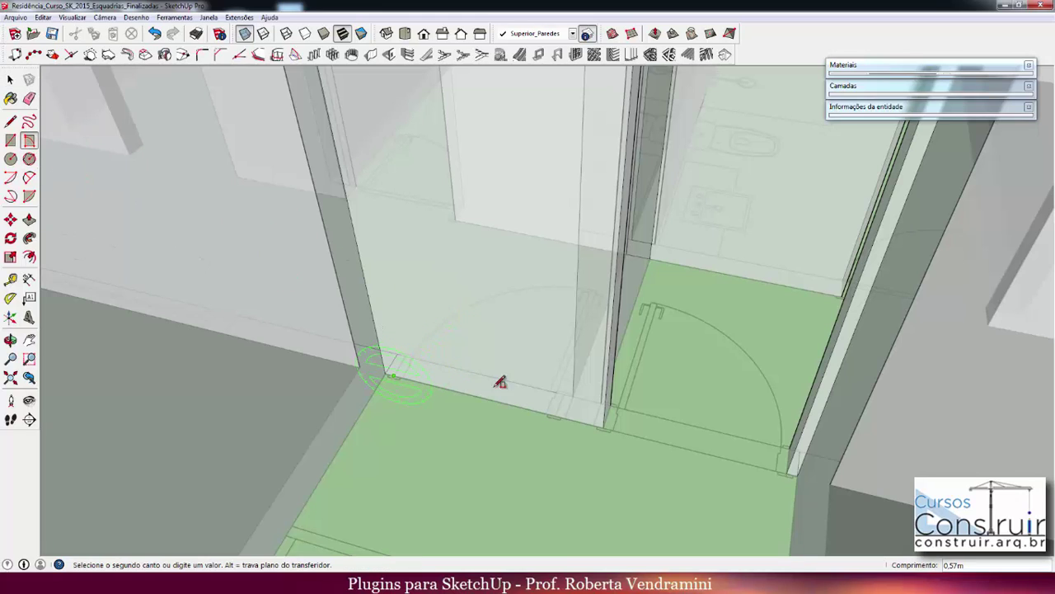
pyautogui.click(560, 403)
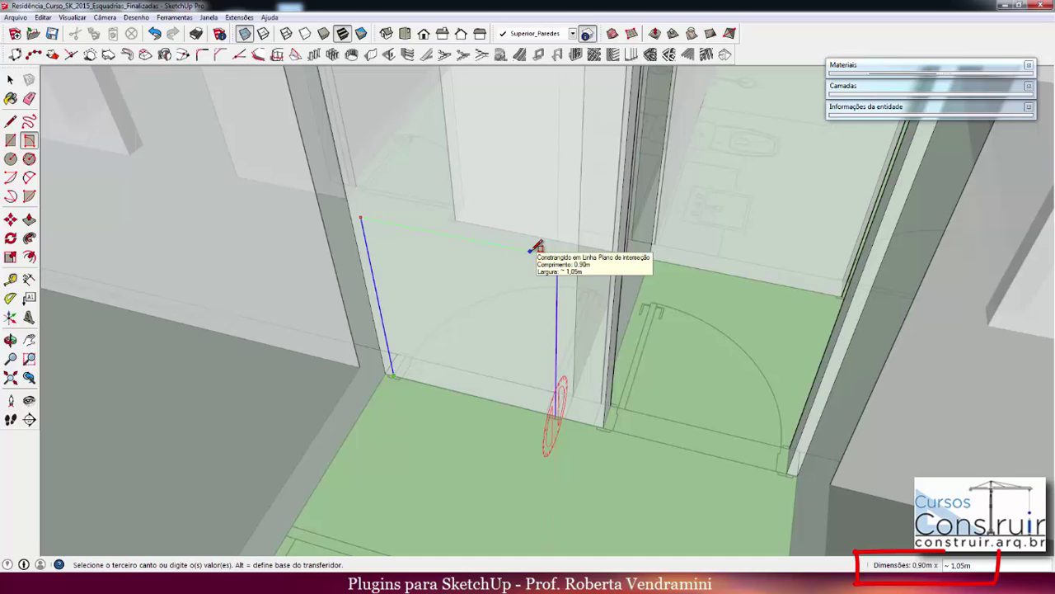
pyautogui.write('2,1')
pyautogui.press('Return')
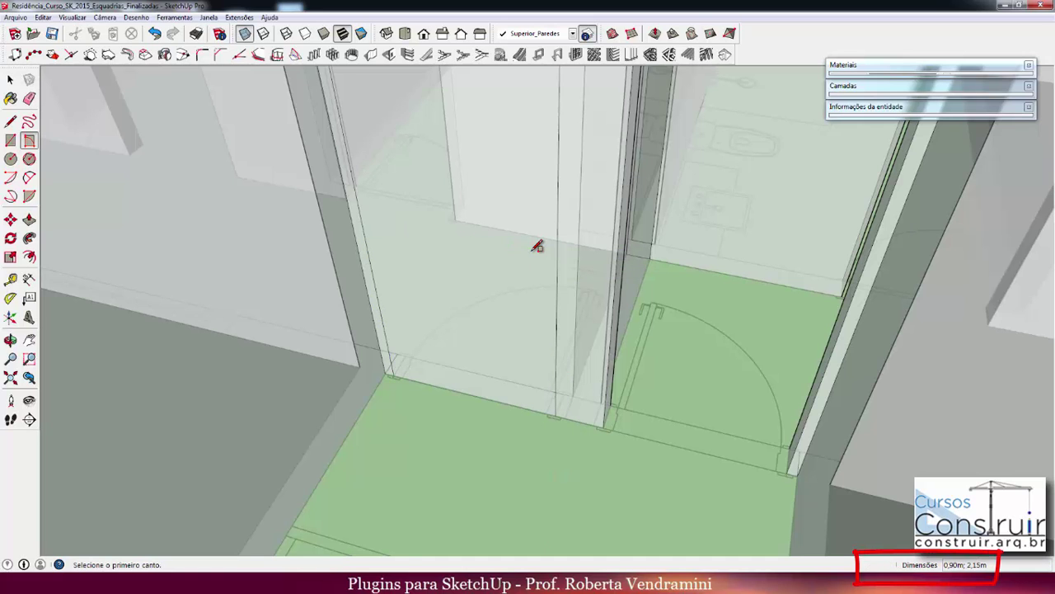
pyautogui.press('space')
# Check the new door outline from above and turn X-ray off so walls are solid
pyautogui.moveTo(533, 259); pyautogui.dragTo(485, 403, button='middle')
pyautogui.scroll(2, 485, 402)
pyautogui.scroll(-3, 505, 365)
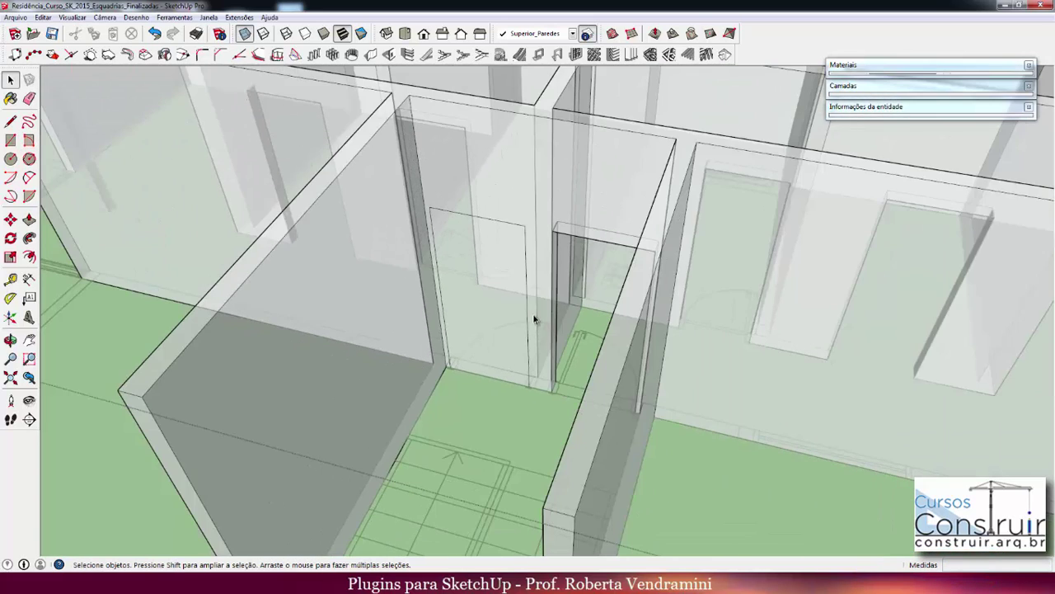
pyautogui.moveTo(533, 330); pyautogui.dragTo(479, 232, button='middle')
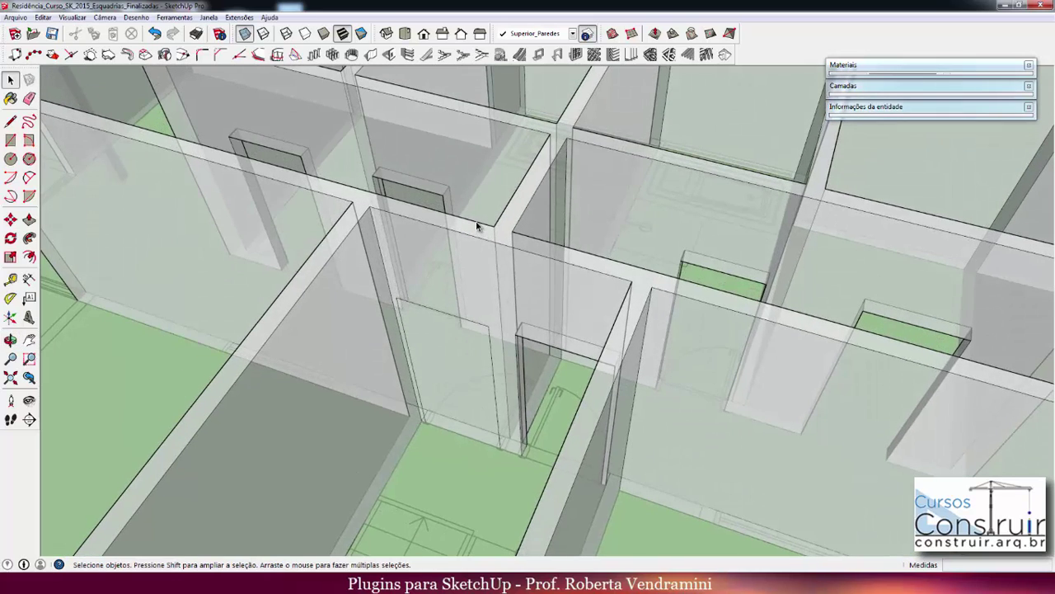
pyautogui.click(244, 33)
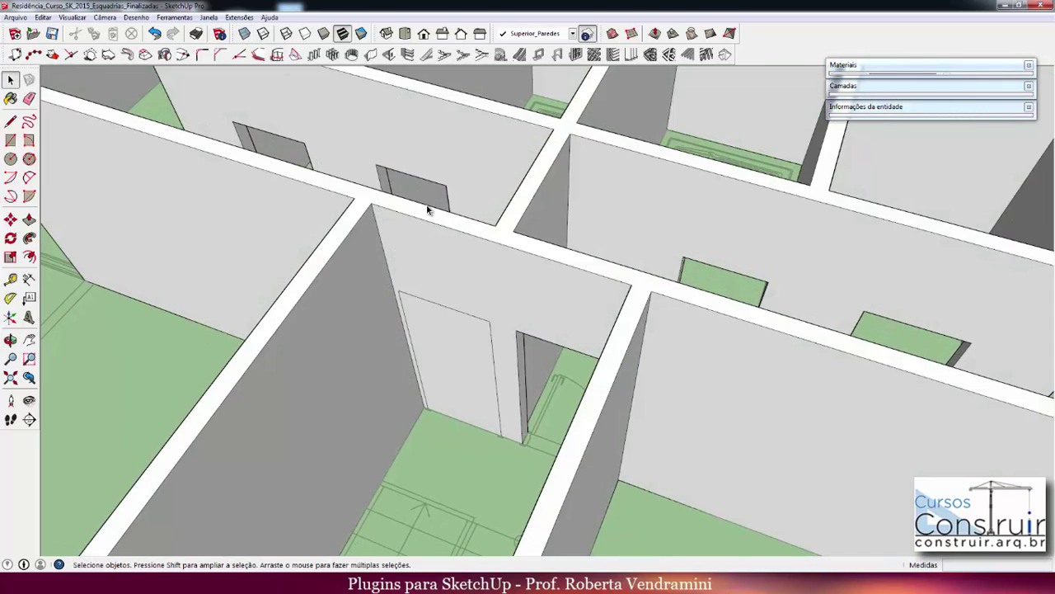
pyautogui.scroll(2, 446, 230)
# Push/Pull the door face 0.15 m through the wall to open the doorway
pyautogui.press('p')
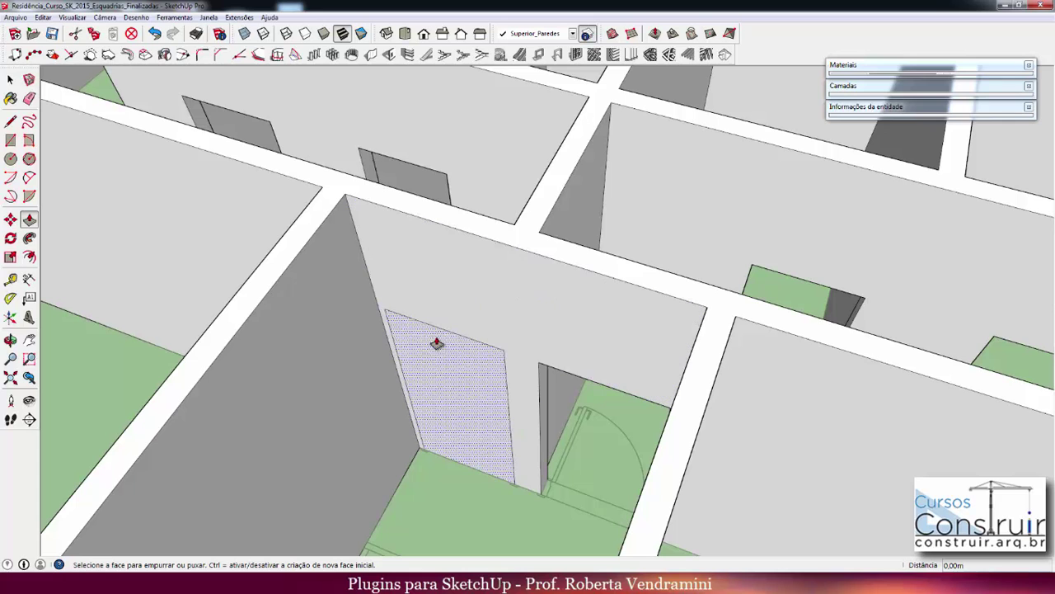
pyautogui.moveTo(435, 353); pyautogui.dragTo(455, 310)
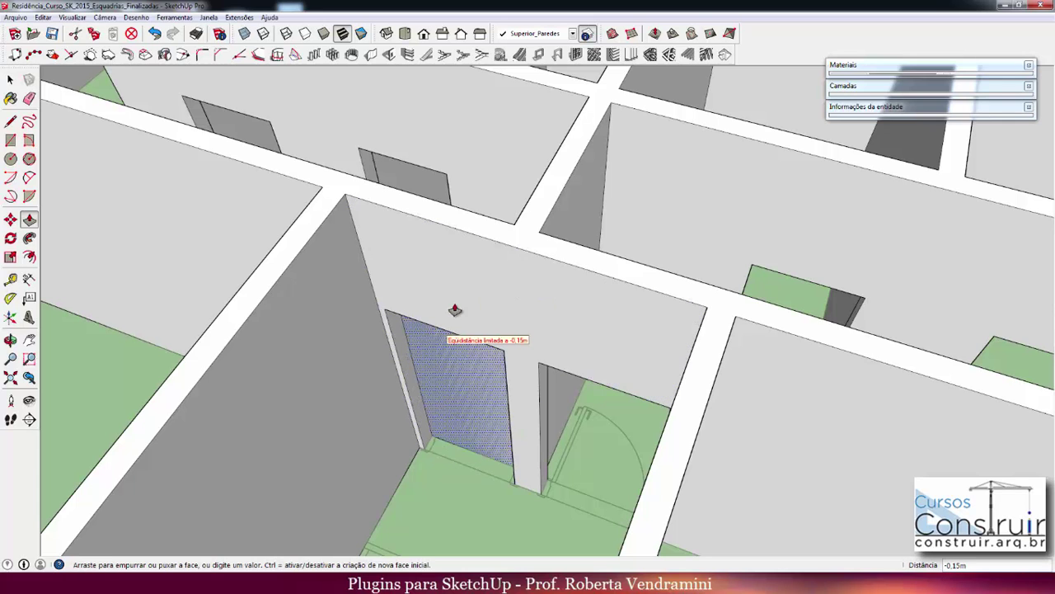
pyautogui.click(467, 220)
pyautogui.press('space')
pyautogui.moveTo(464, 401)
pyautogui.mouseDown(button='middle')
pyautogui.moveTo(520, 379)
pyautogui.moveTo(524, 435)
pyautogui.moveTo(577, 426)
pyautogui.mouseUp(button='middle')
pyautogui.scroll(-5, 520, 380)
pyautogui.scroll(5, 532, 418)
pyautogui.scroll(-2, 599, 427)
pyautogui.scroll(-3, 613, 425)
pyautogui.scroll(-2, 471, 405)
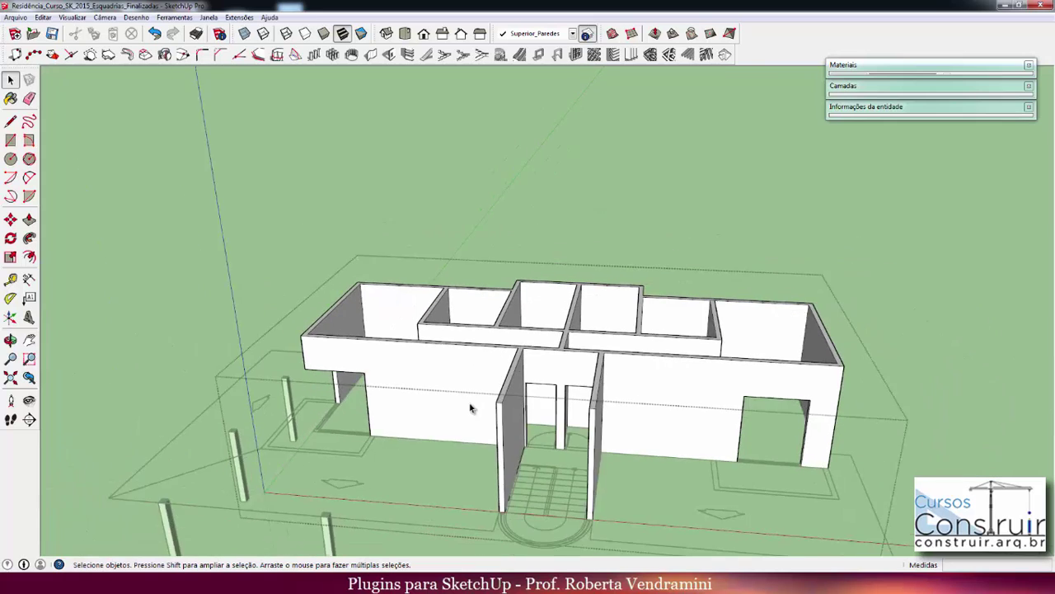
pyautogui.scroll(2, 711, 499)
pyautogui.scroll(1, 629, 389)
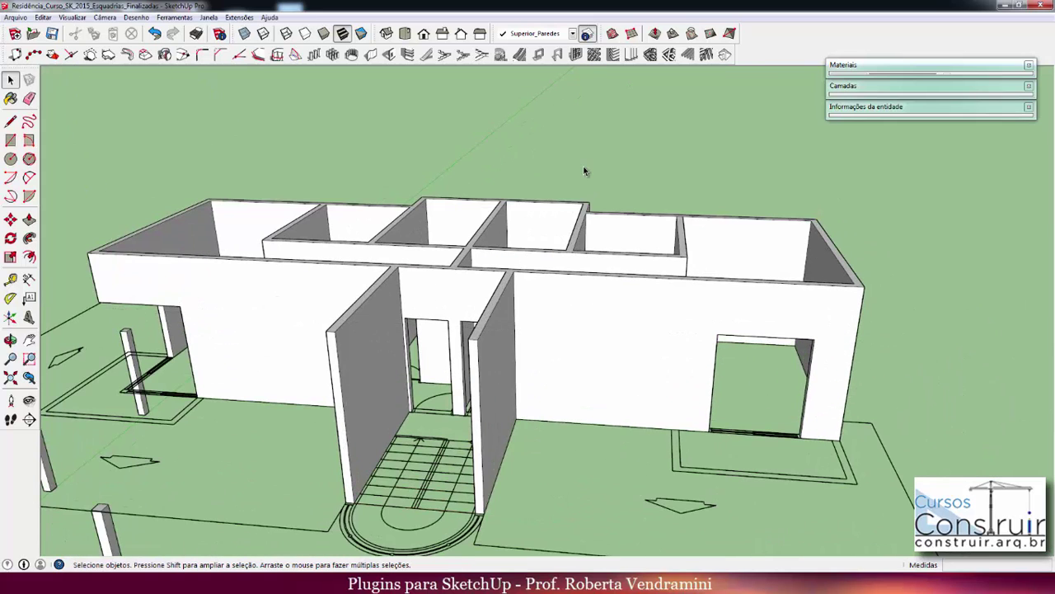
pyautogui.moveTo(583, 166); pyautogui.dragTo(496, 372, button='middle')
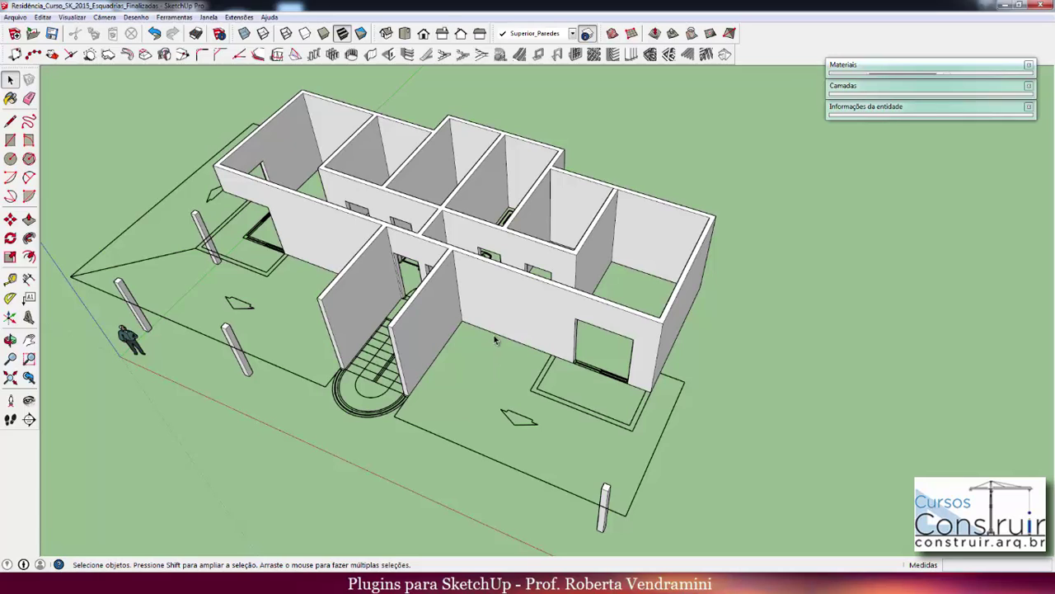
pyautogui.doubleClick(663, 327)
# Switch X-ray on and close in on the long wall's base beside the entrance doorways
pyautogui.moveTo(609, 324); pyautogui.dragTo(545, 311, button='middle')
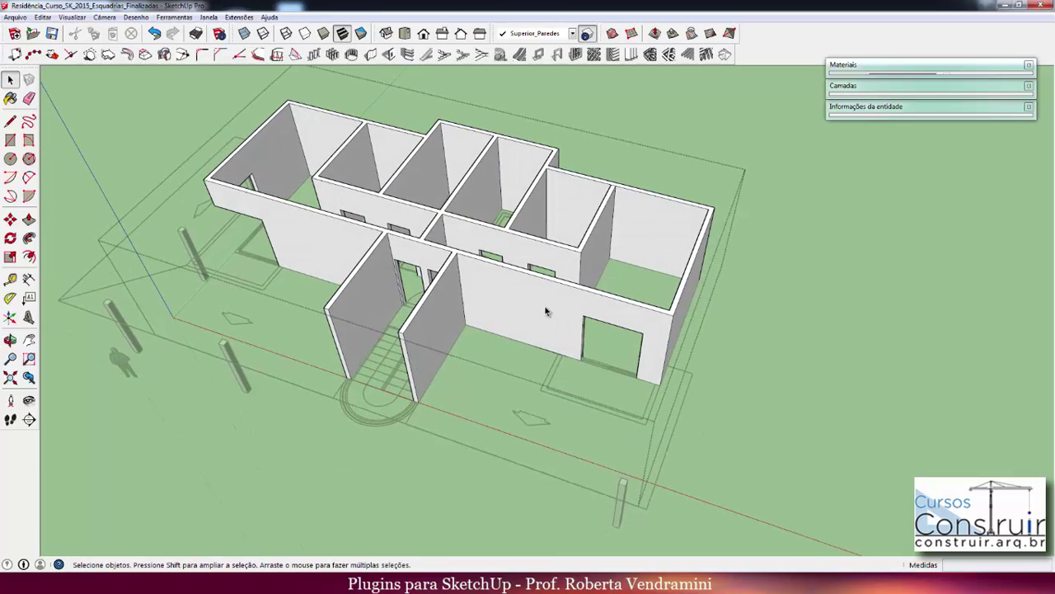
pyautogui.scroll(3, 545, 311)
pyautogui.scroll(2, 513, 297)
pyautogui.click(245, 33)
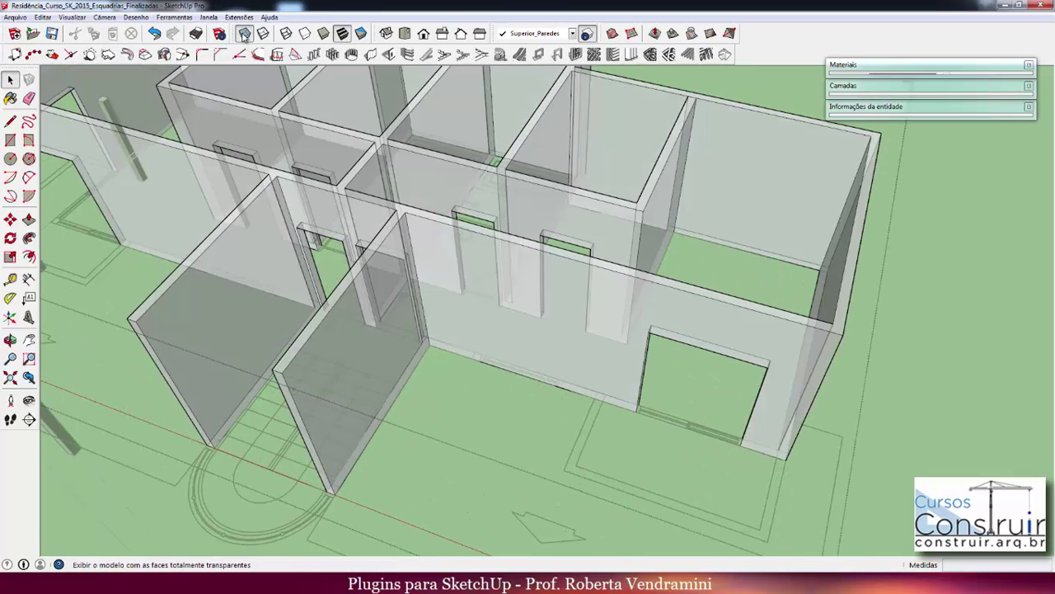
pyautogui.scroll(-3, 671, 276)
pyautogui.scroll(-3, 671, 276)
pyautogui.moveTo(671, 275)
pyautogui.mouseDown(button='middle')
pyautogui.moveTo(458, 319)
pyautogui.moveTo(480, 320)
pyautogui.mouseUp(button='middle')
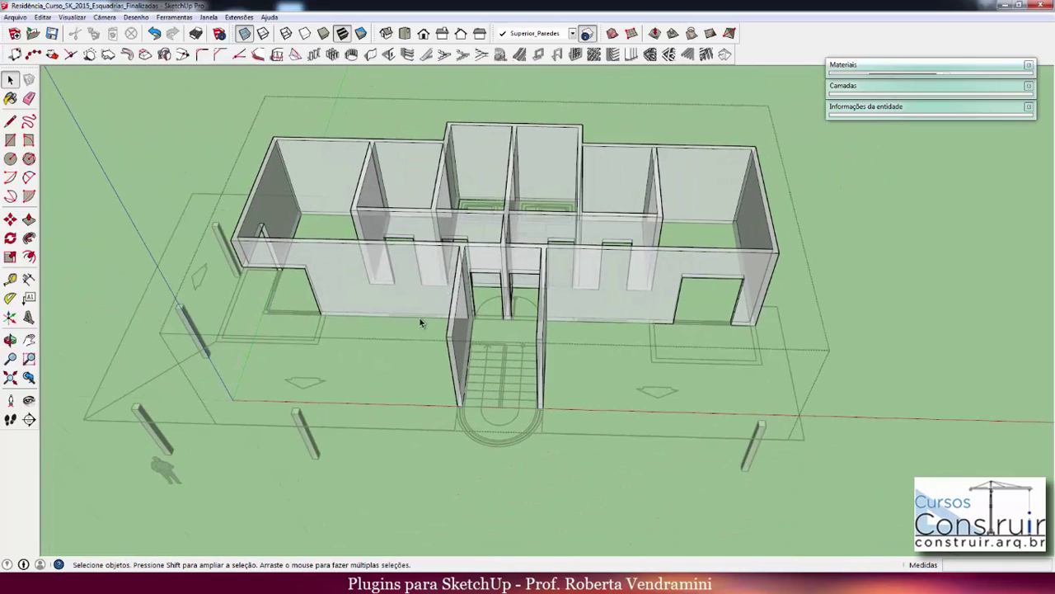
pyautogui.scroll(3, 594, 316)
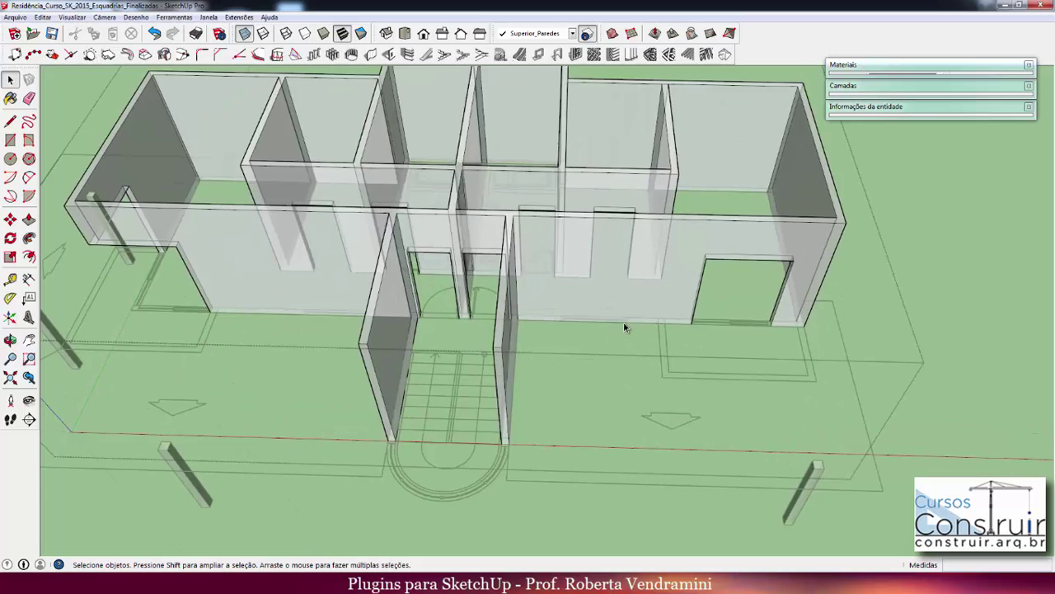
pyautogui.scroll(3, 623, 322)
pyautogui.scroll(2, 638, 328)
pyautogui.moveTo(637, 329)
pyautogui.mouseDown(button='middle')
pyautogui.moveTo(546, 337)
pyautogui.moveTo(505, 309)
pyautogui.mouseUp(button='middle')
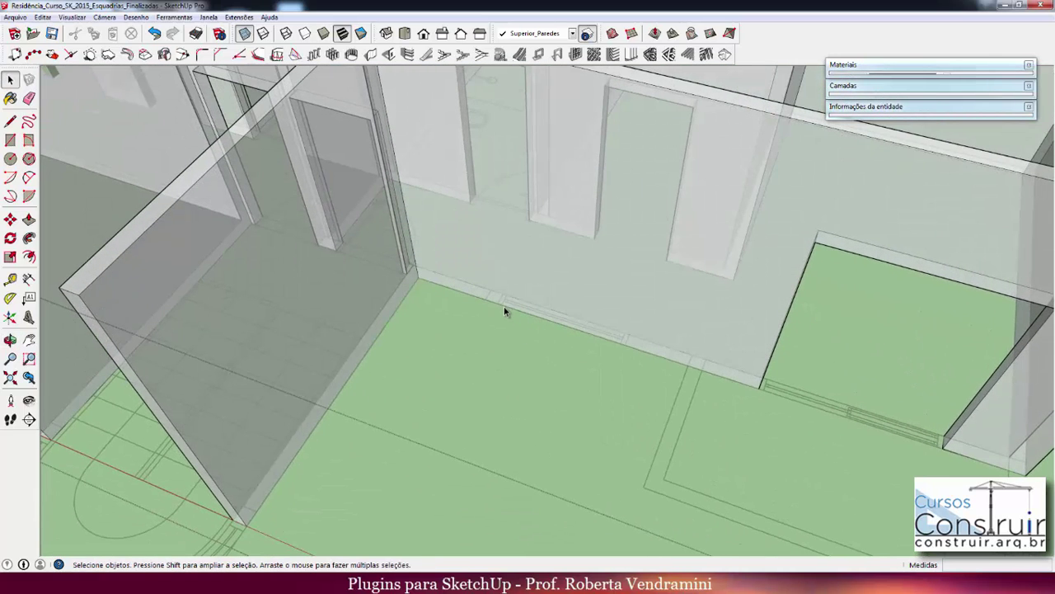
pyautogui.scroll(1, 483, 304)
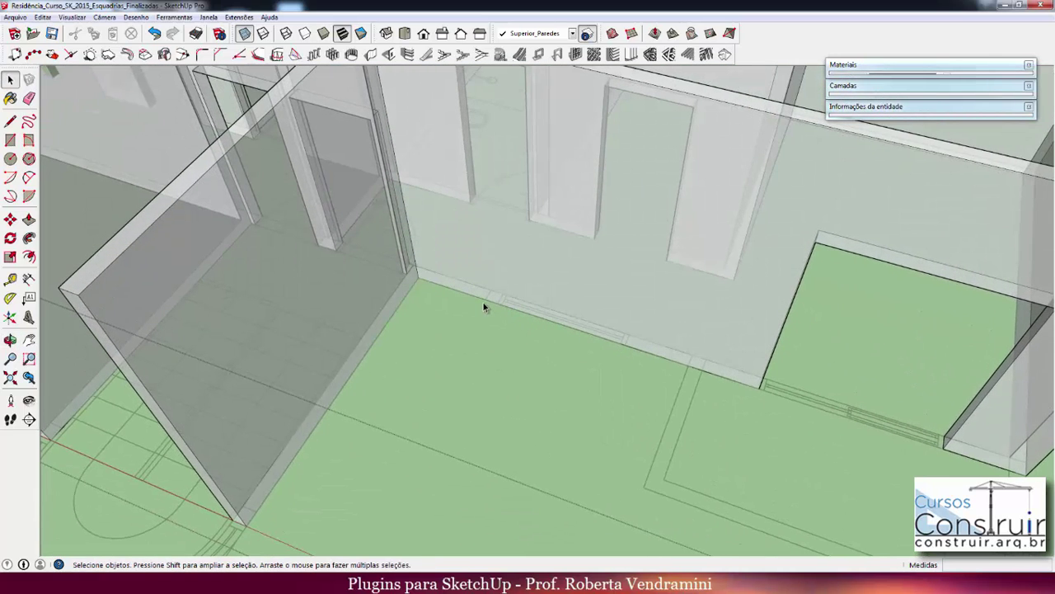
pyautogui.scroll(2, 484, 301)
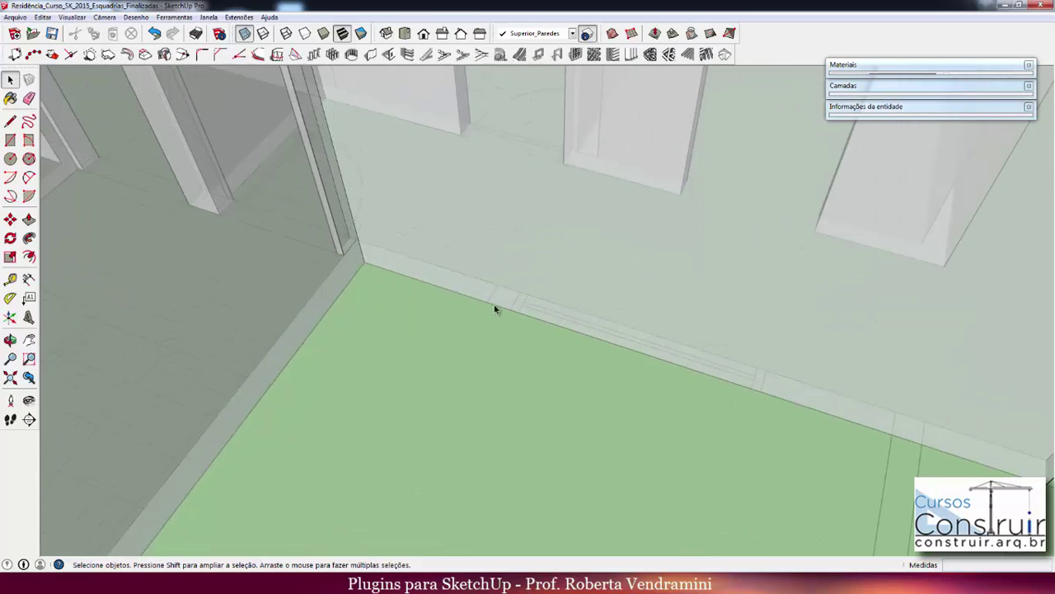
pyautogui.press('t')
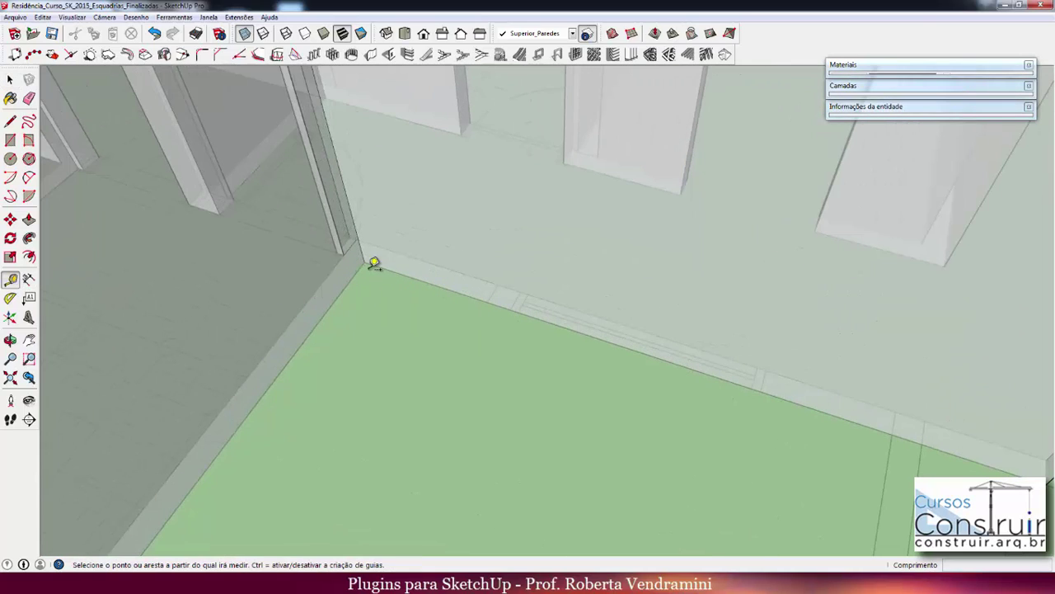
pyautogui.click(365, 263)
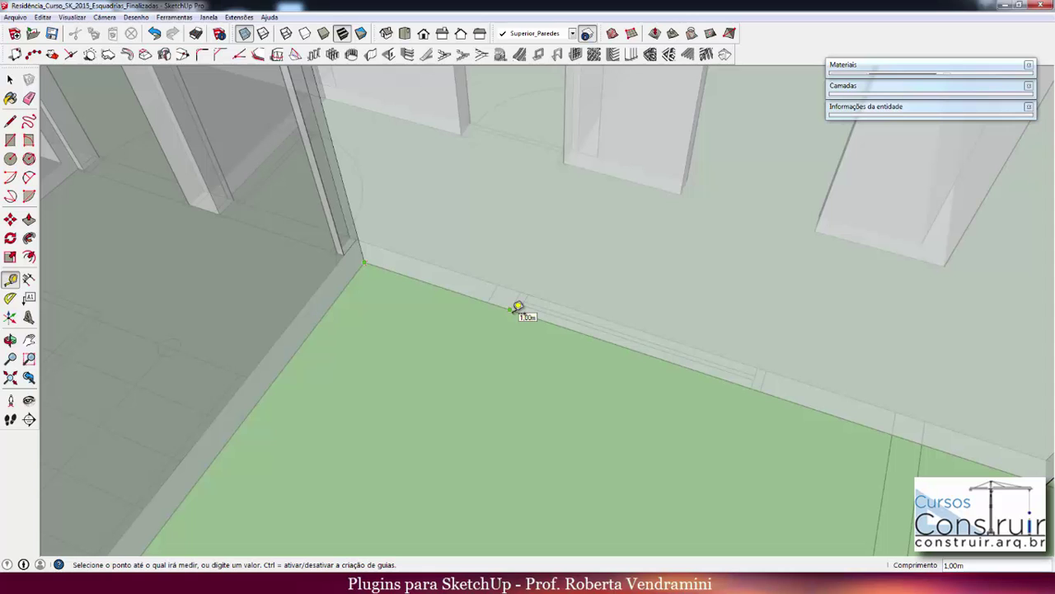
pyautogui.press('space')
pyautogui.moveTo(501, 311)
pyautogui.mouseDown(button='middle')
pyautogui.moveTo(537, 312)
pyautogui.moveTo(518, 304)
pyautogui.mouseUp(button='middle')
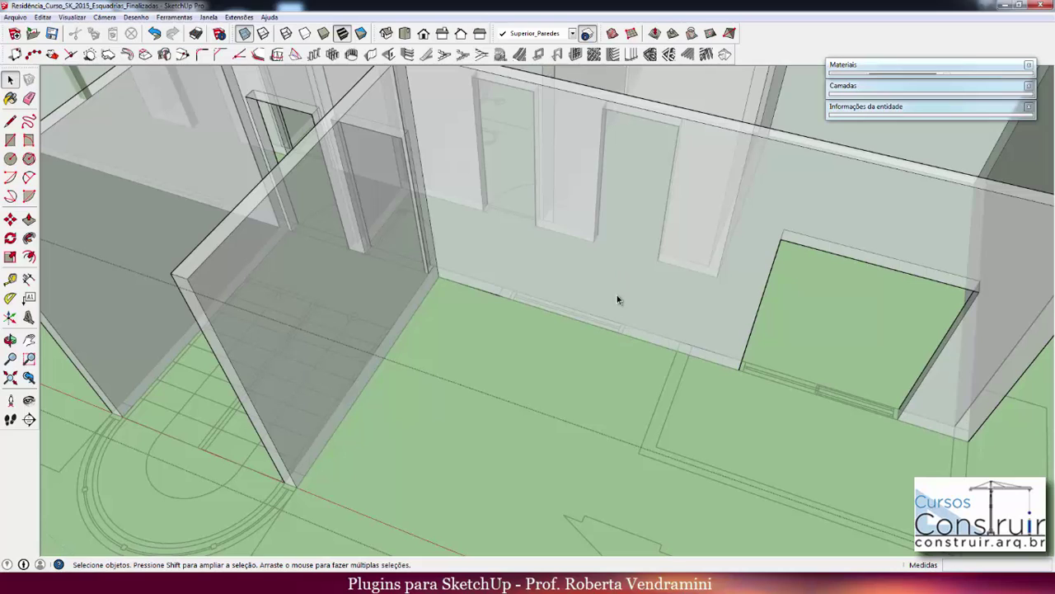
pyautogui.moveTo(580, 350); pyautogui.dragTo(572, 292, button='middle')
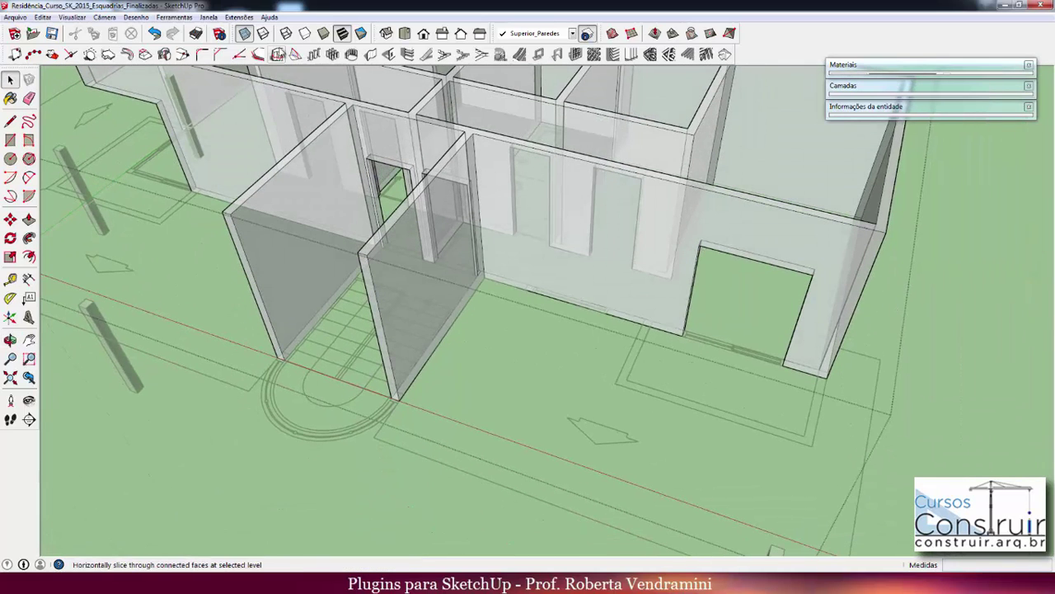
# Set the 1001bit Create Wall Opening size to 1.50 m wide by 1.20 m high
pyautogui.click(389, 55)
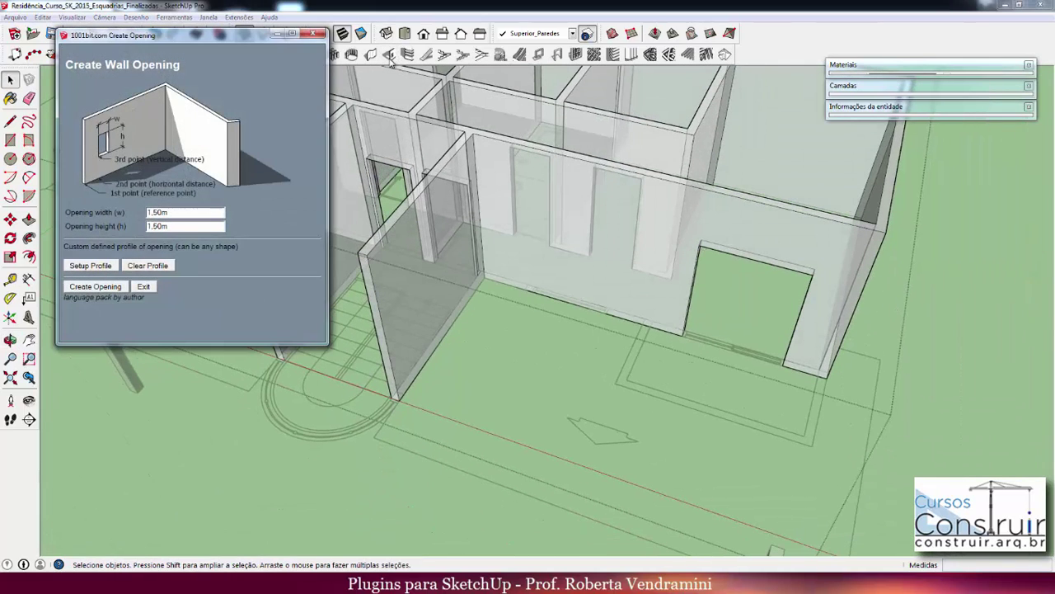
pyautogui.doubleClick(156, 212)
pyautogui.click(157, 226)
# Cut the 1.50 m by 1.20 m window 1 m from the inside corner, 0.95 m up
pyautogui.click(96, 287)
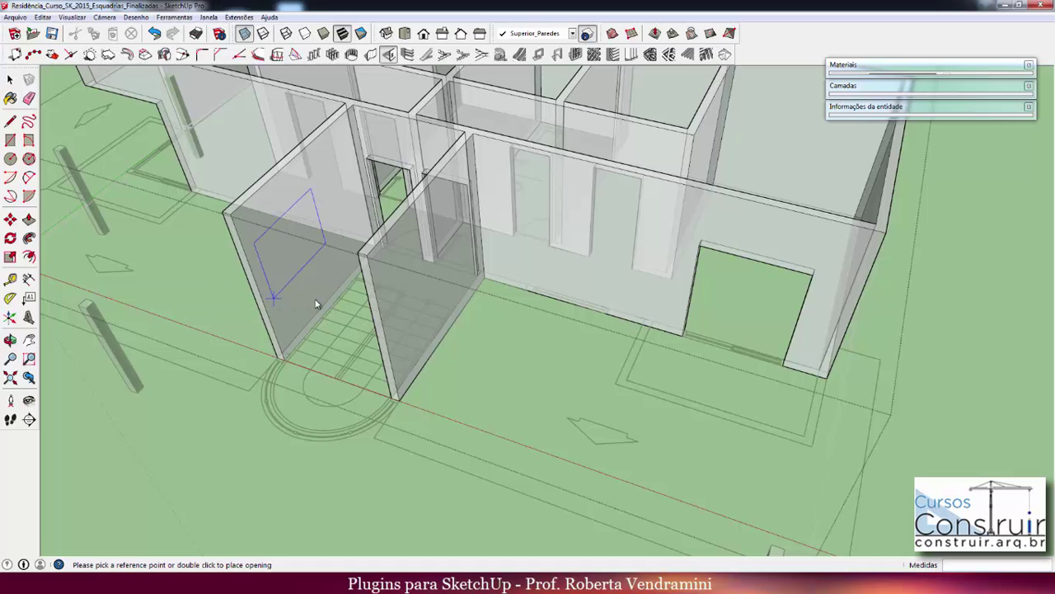
pyautogui.scroll(1, 483, 297)
pyautogui.scroll(1, 488, 290)
pyautogui.scroll(2, 489, 287)
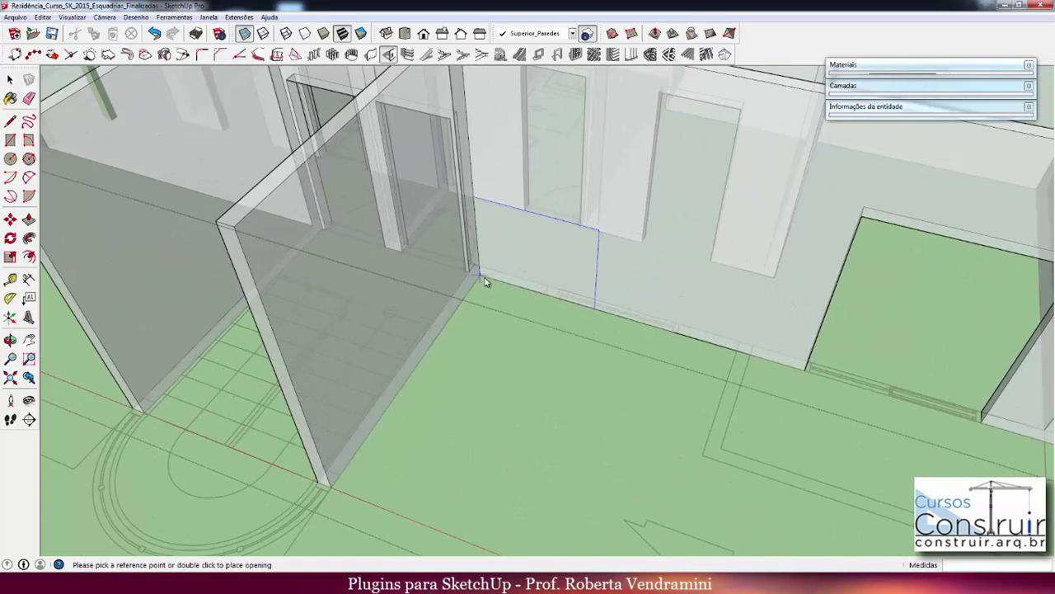
pyautogui.scroll(2, 485, 282)
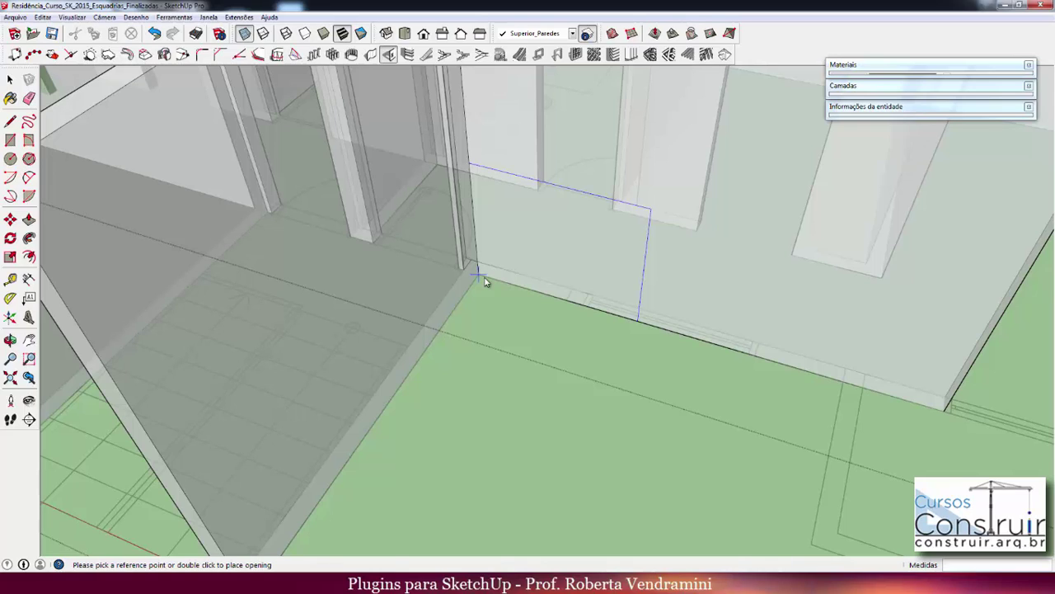
pyautogui.click(484, 281)
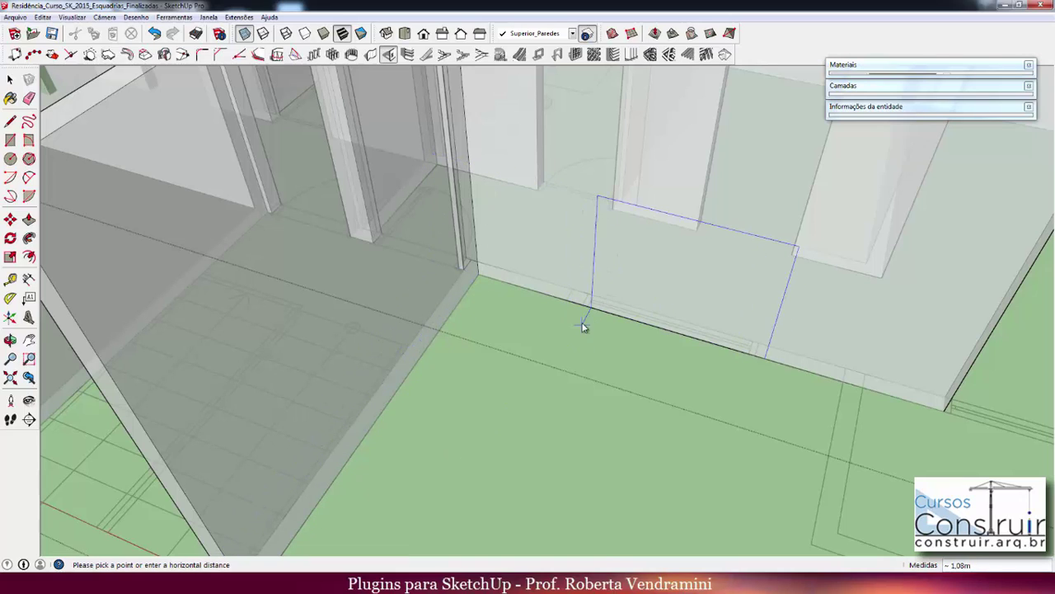
pyautogui.write('1')
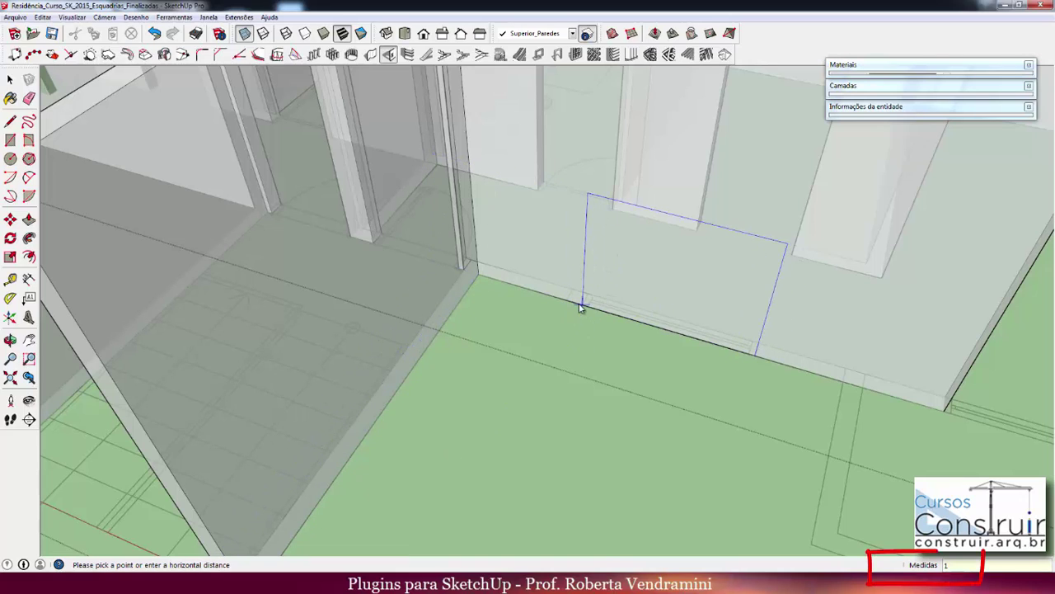
pyautogui.press('Return')
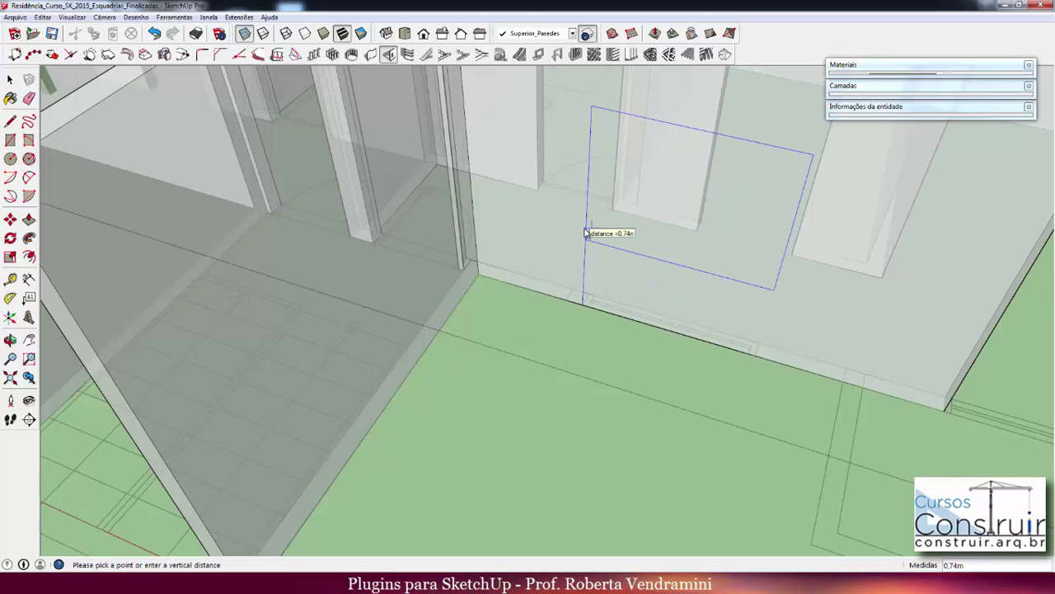
pyautogui.write(',95')
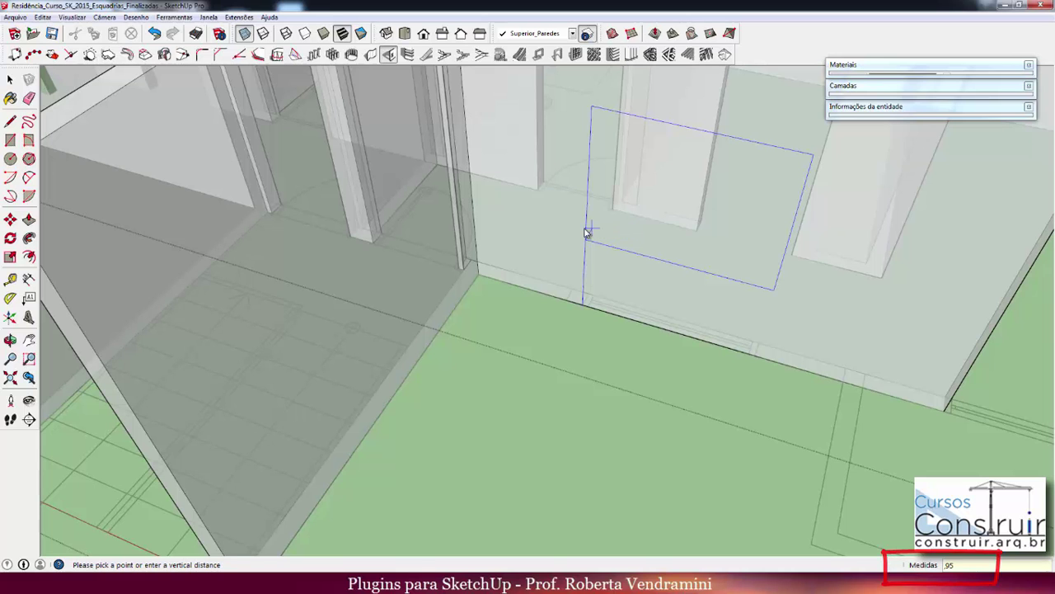
pyautogui.press('Return')
pyautogui.scroll(-3, 587, 234)
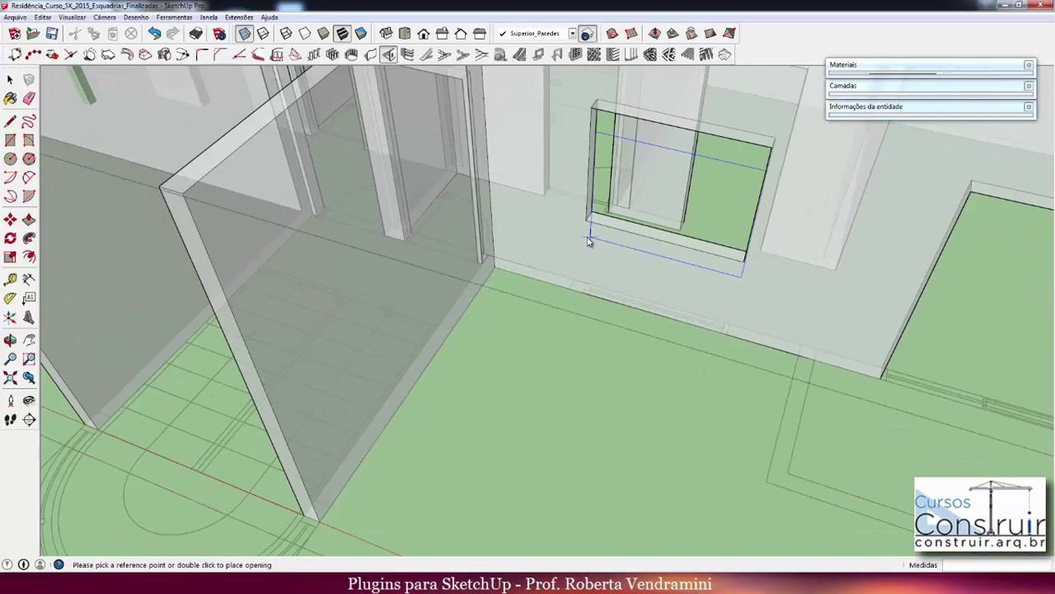
pyautogui.scroll(-2, 589, 235)
# Zoom in on the front wall and pick the wall-base reference point for the next window
pyautogui.moveTo(577, 245)
pyautogui.mouseDown(button='middle')
pyautogui.moveTo(636, 239)
pyautogui.moveTo(629, 250)
pyautogui.mouseUp(button='middle')
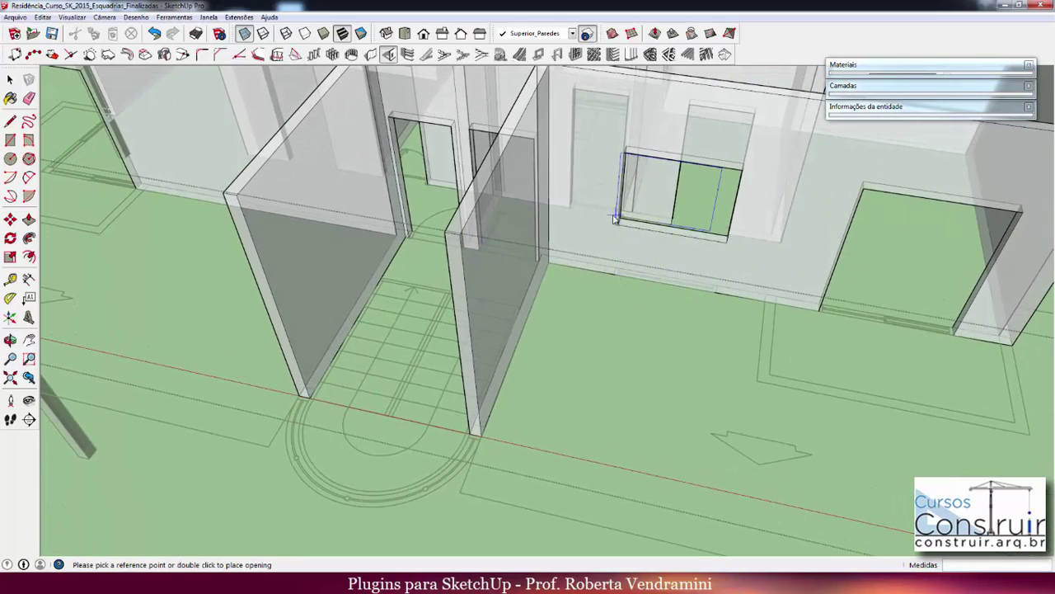
pyautogui.scroll(-1, 724, 278)
pyautogui.scroll(-1, 725, 280)
pyautogui.scroll(-1, 725, 281)
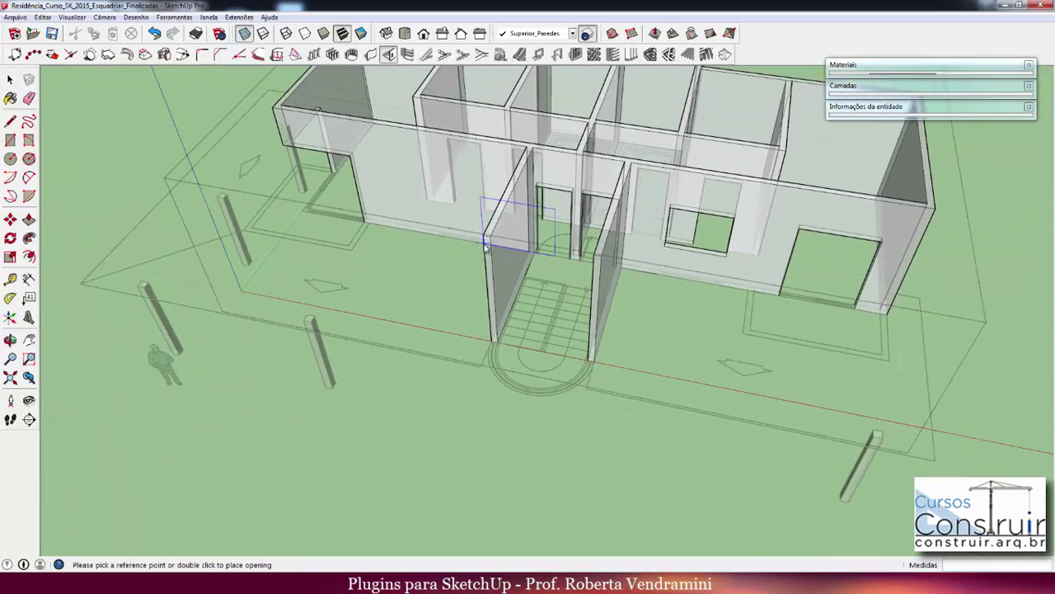
pyautogui.scroll(1, 445, 236)
pyautogui.scroll(2, 437, 241)
pyautogui.scroll(1, 435, 243)
pyautogui.scroll(1, 435, 244)
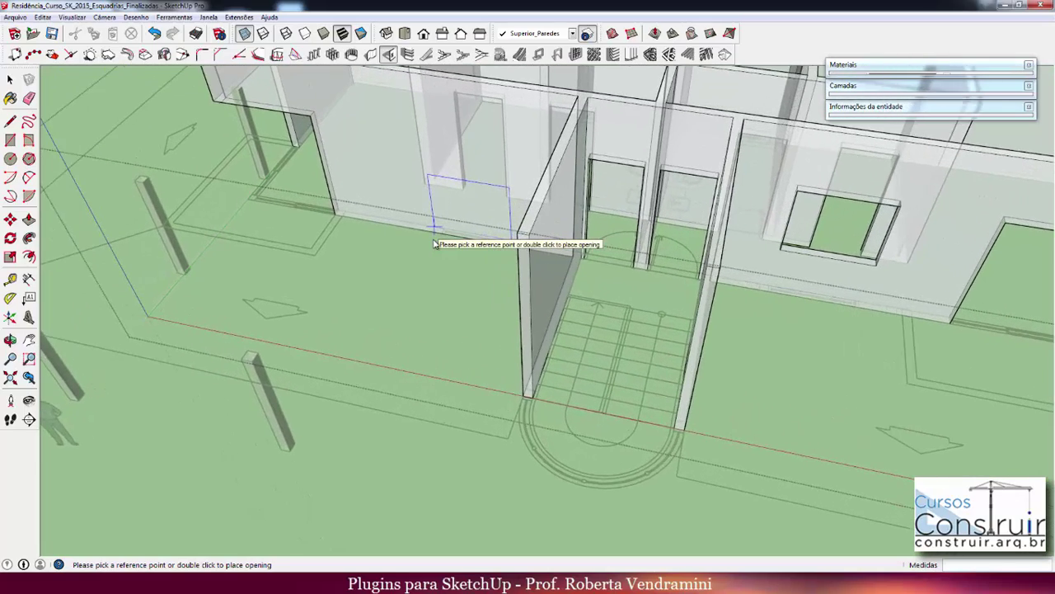
pyautogui.scroll(1, 436, 239)
pyautogui.scroll(1, 441, 239)
pyautogui.scroll(2, 458, 240)
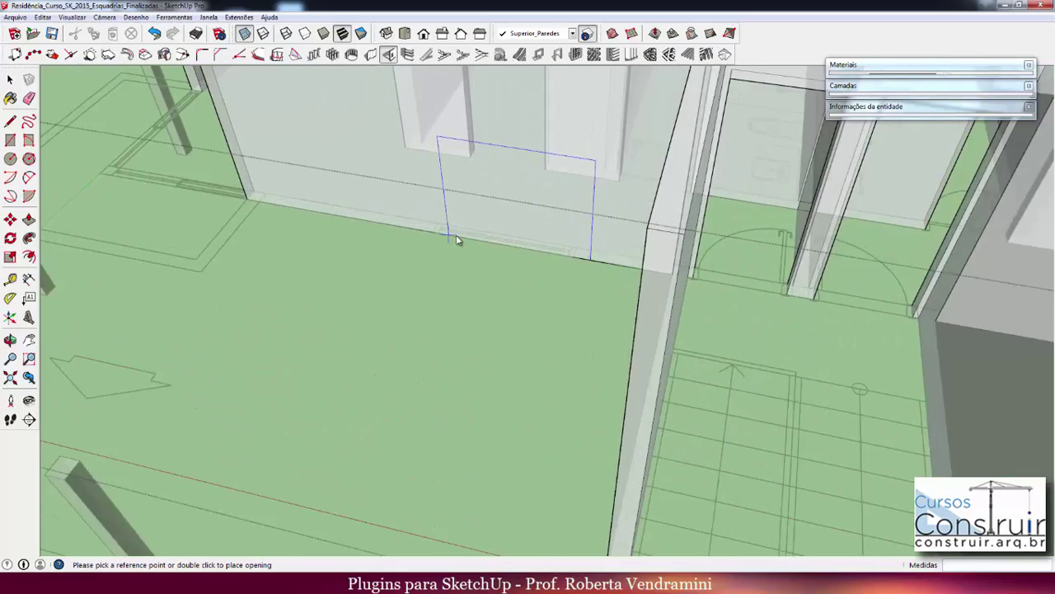
pyautogui.scroll(2, 247, 215)
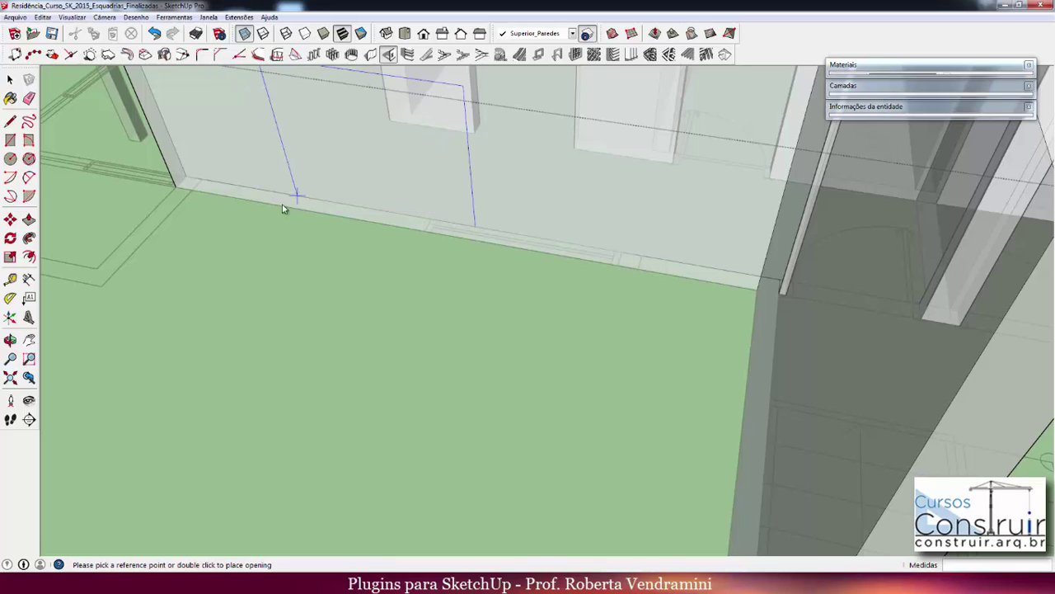
pyautogui.scroll(1, 452, 219)
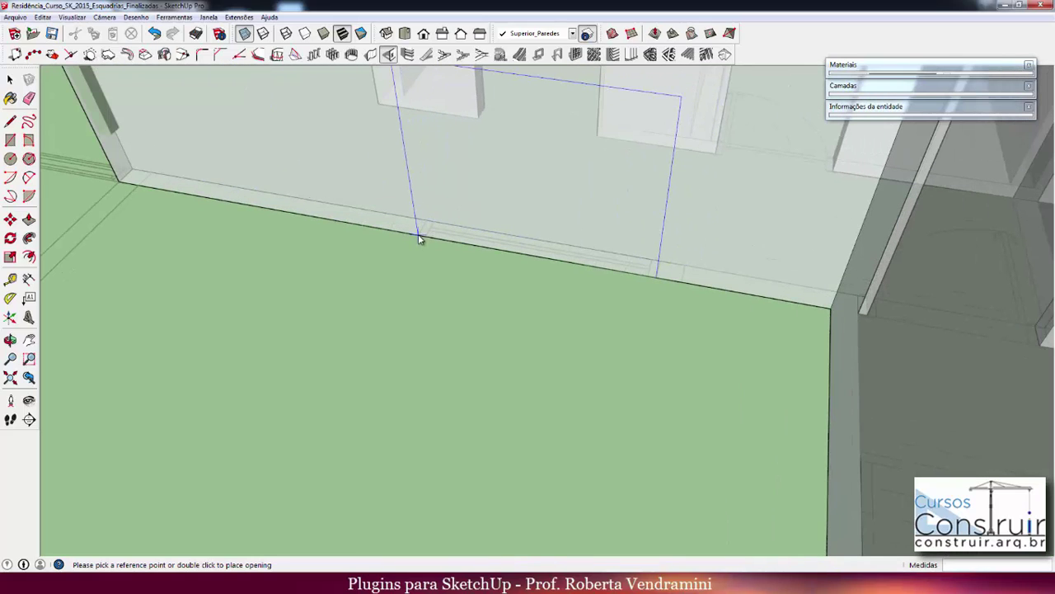
pyautogui.click(419, 237)
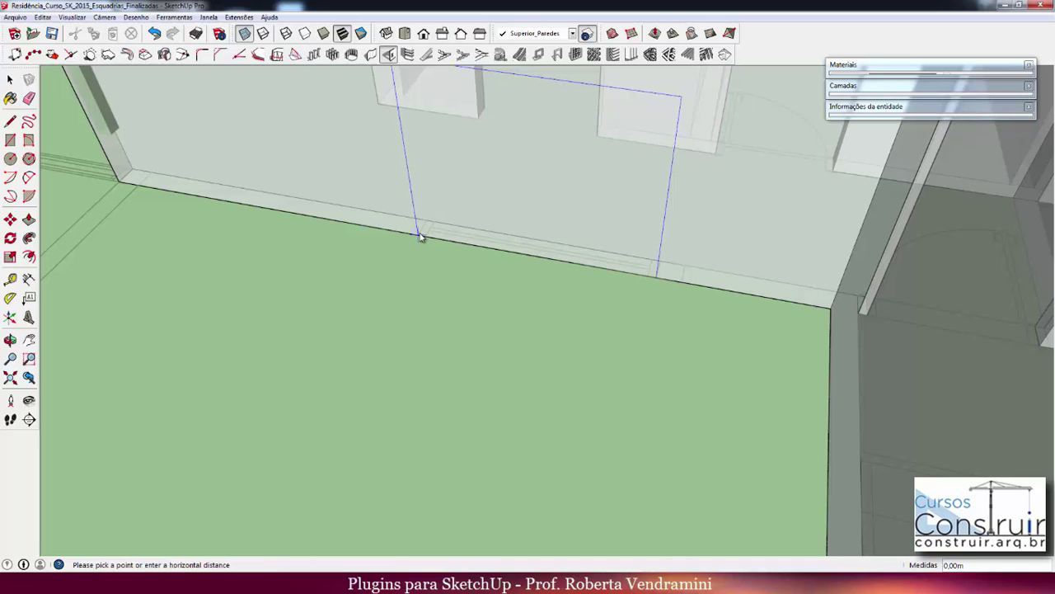
pyautogui.click(420, 236)
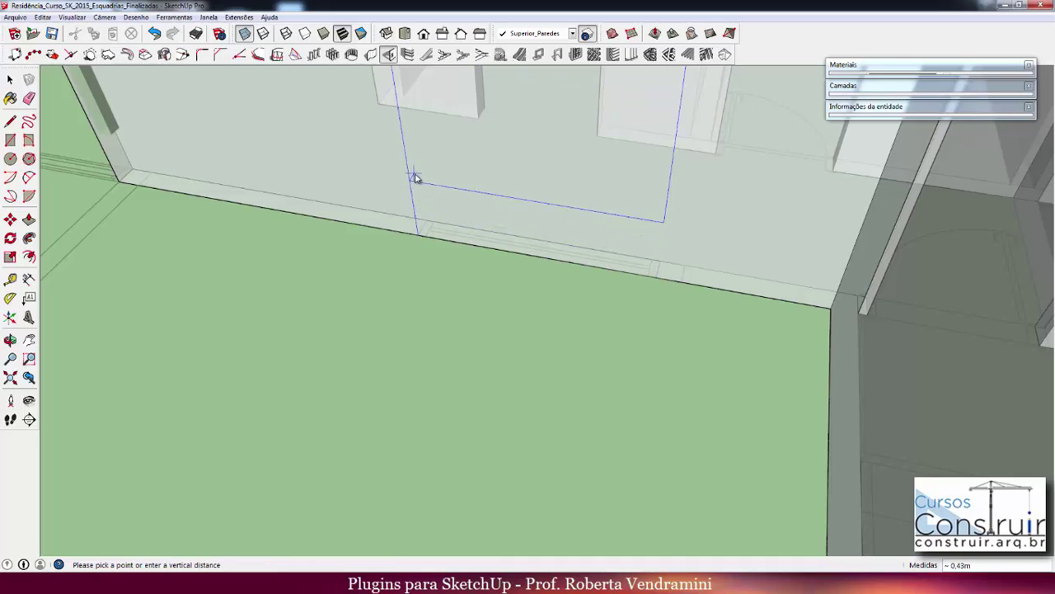
# Cut the window opening 0.95 m above the floor, then zoom out over the facade
pyautogui.scroll(-2, 414, 164)
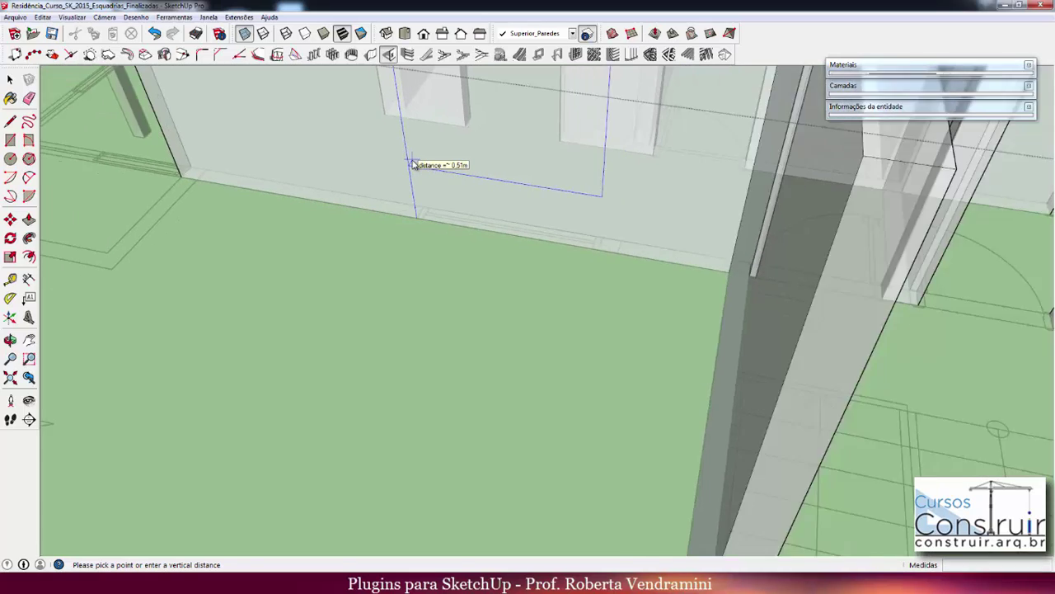
pyautogui.scroll(-2, 414, 164)
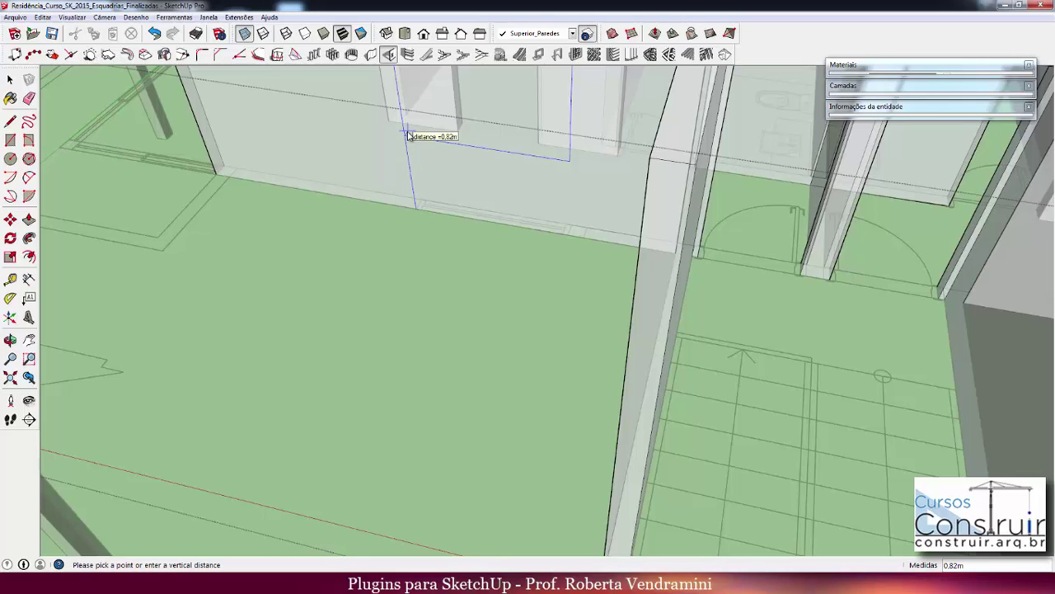
pyautogui.write(',95')
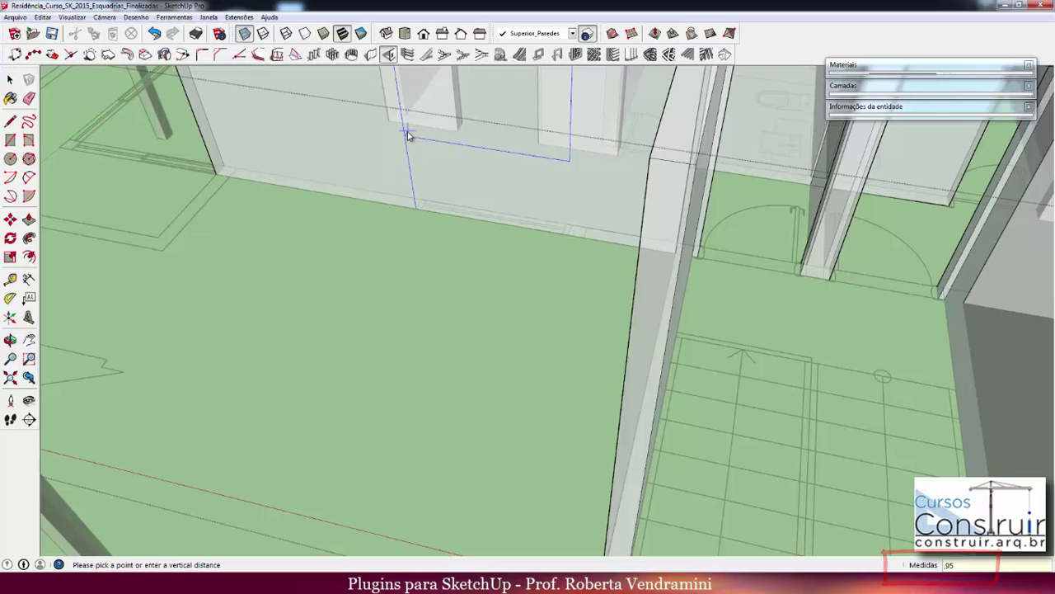
pyautogui.press('Return')
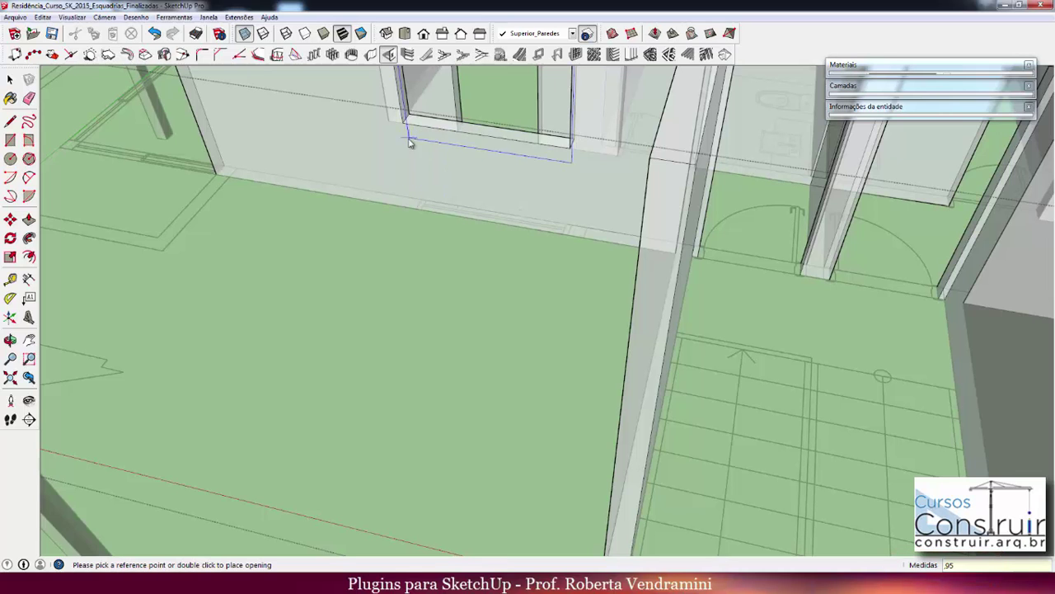
pyautogui.scroll(-3, 412, 164)
pyautogui.scroll(-3, 416, 173)
pyautogui.scroll(-2, 417, 173)
pyautogui.scroll(-1, 426, 167)
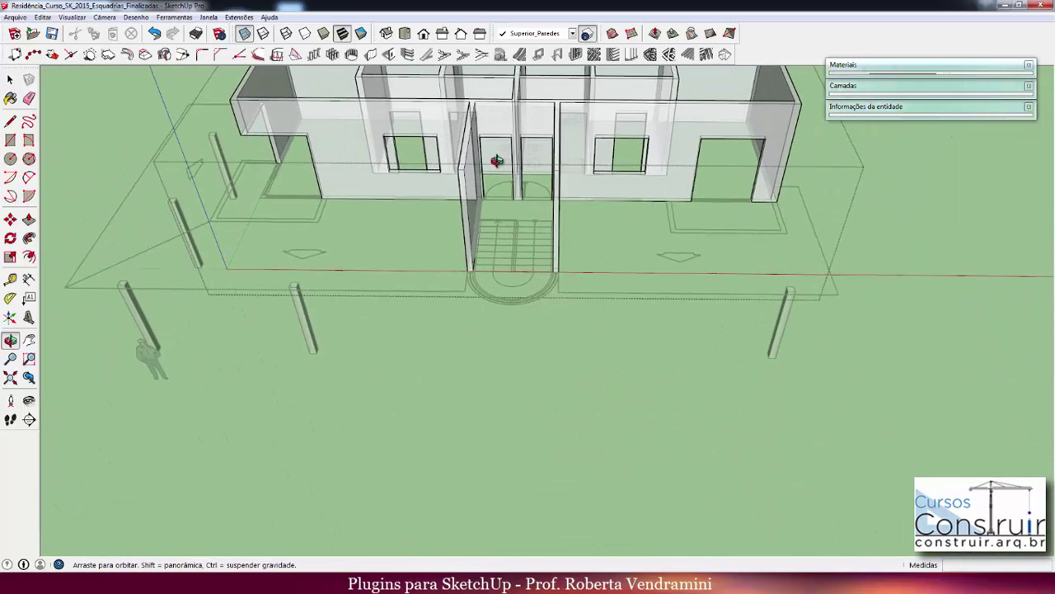
pyautogui.scroll(2, 495, 160)
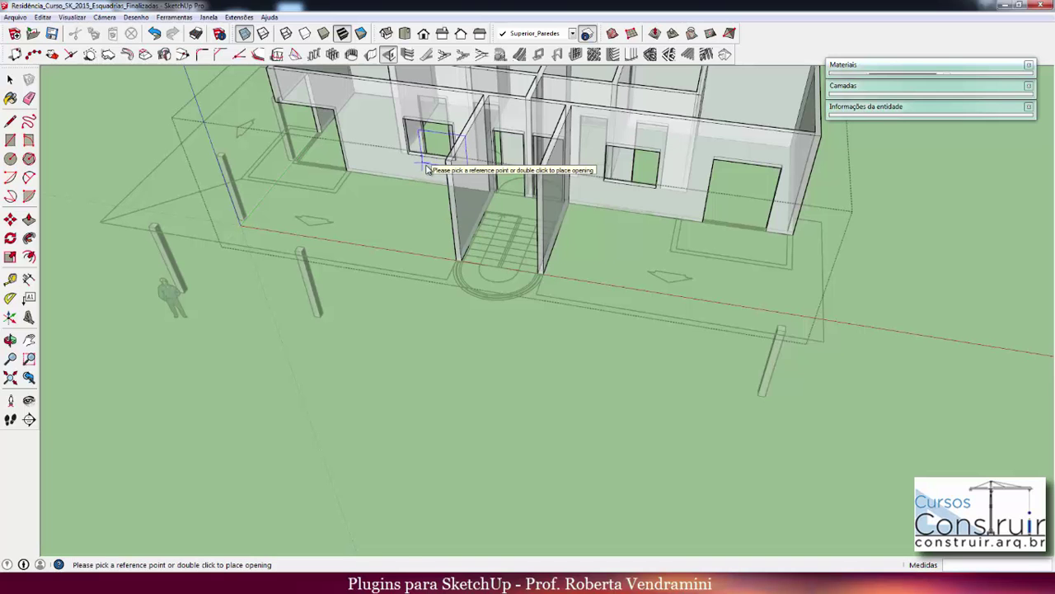
pyautogui.press('space')
pyautogui.scroll(-1, 653, 202)
pyautogui.scroll(-1, 653, 202)
pyautogui.moveTo(675, 166)
pyautogui.mouseDown(button='middle')
pyautogui.moveTo(728, 165)
pyautogui.moveTo(765, 202)
pyautogui.moveTo(758, 318)
pyautogui.moveTo(566, 238)
pyautogui.moveTo(639, 290)
pyautogui.mouseUp(button='middle')
pyautogui.scroll(2, 691, 304)
pyautogui.scroll(3, 418, 345)
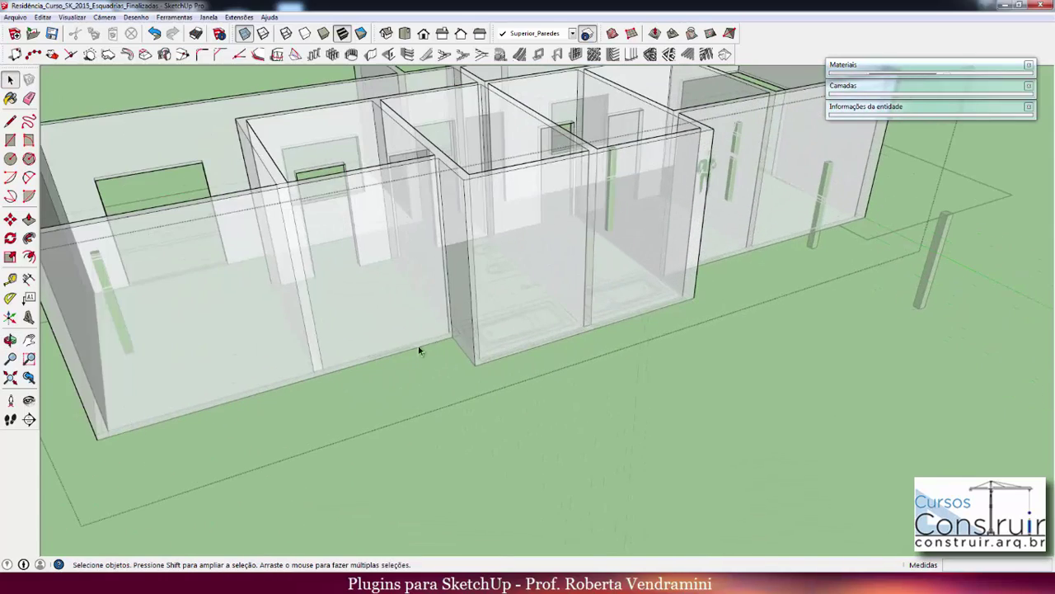
pyautogui.moveTo(418, 345)
pyautogui.mouseDown(button='middle')
pyautogui.moveTo(436, 325)
pyautogui.moveTo(352, 341)
pyautogui.mouseUp(button='middle')
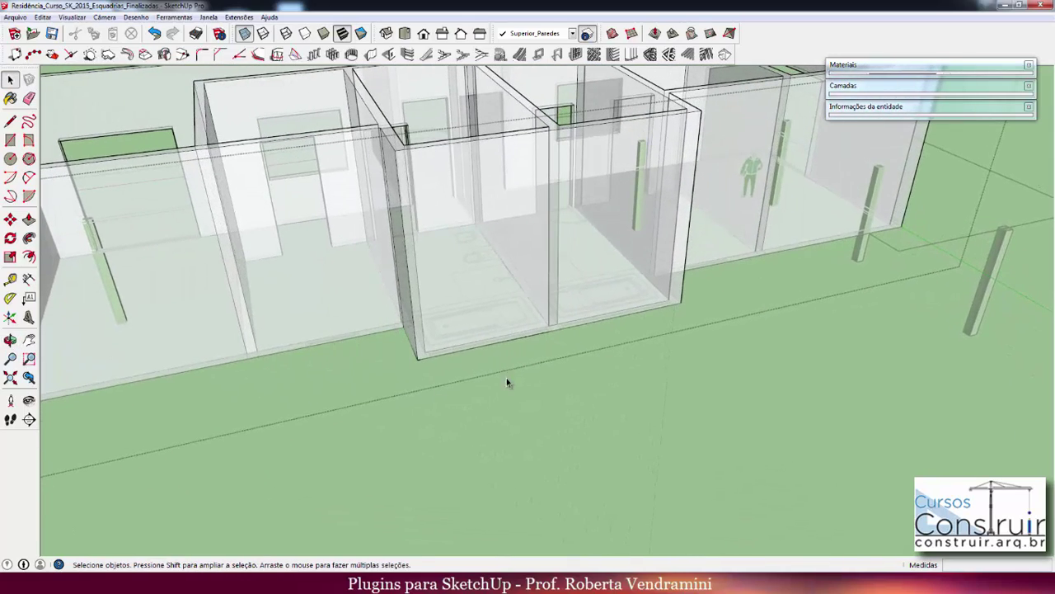
pyautogui.scroll(2, 624, 291)
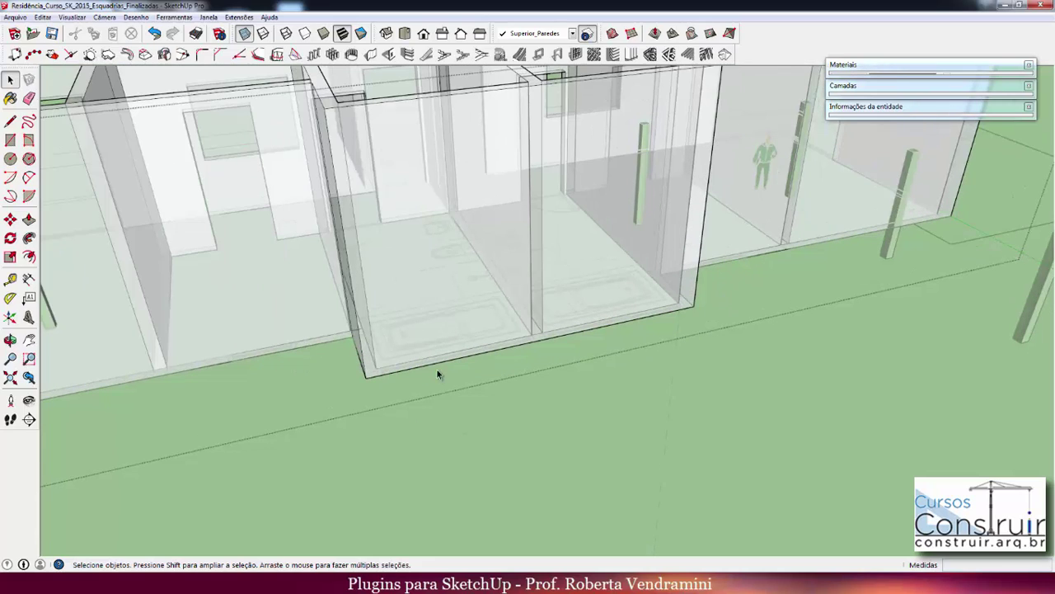
pyautogui.scroll(2, 244, 354)
pyautogui.scroll(2, 238, 360)
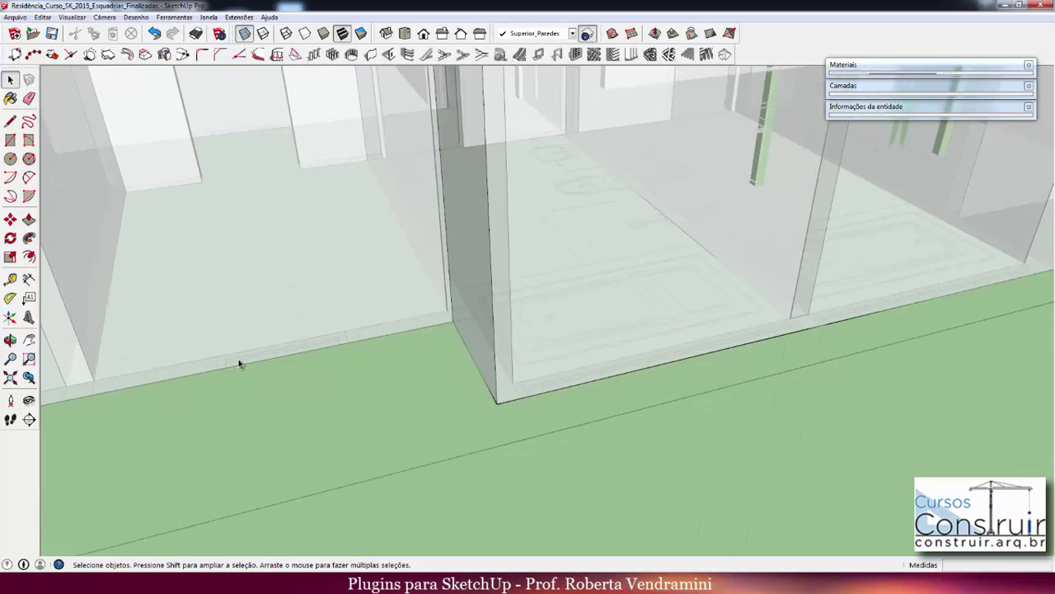
pyautogui.scroll(2, 113, 275)
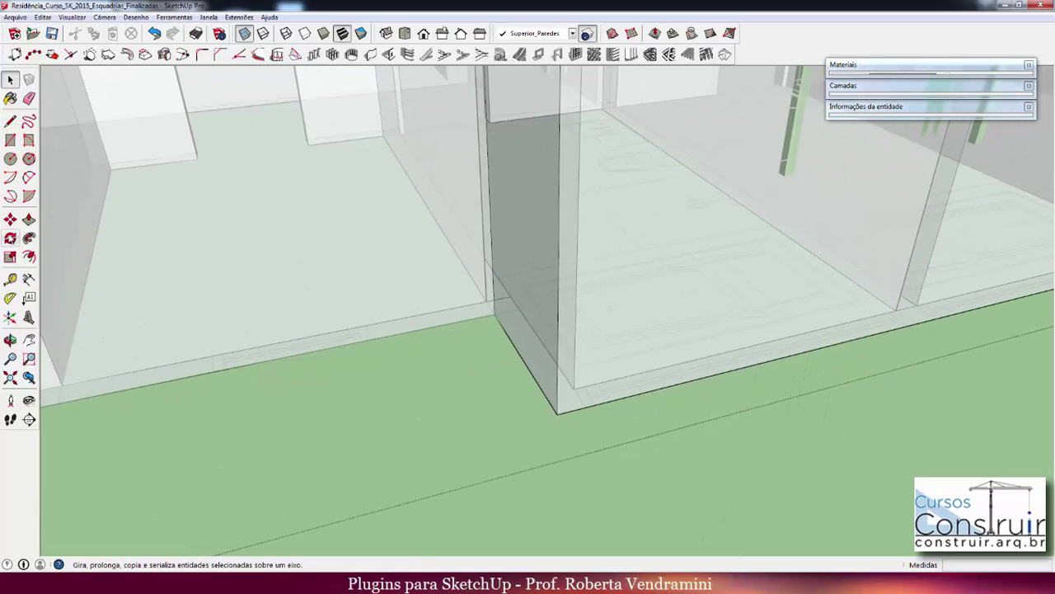
# Measure the front room corner's wall edges with the Tape Measure (0.80 m, 2.00 m)
pyautogui.click(10, 278)
pyautogui.click(212, 372)
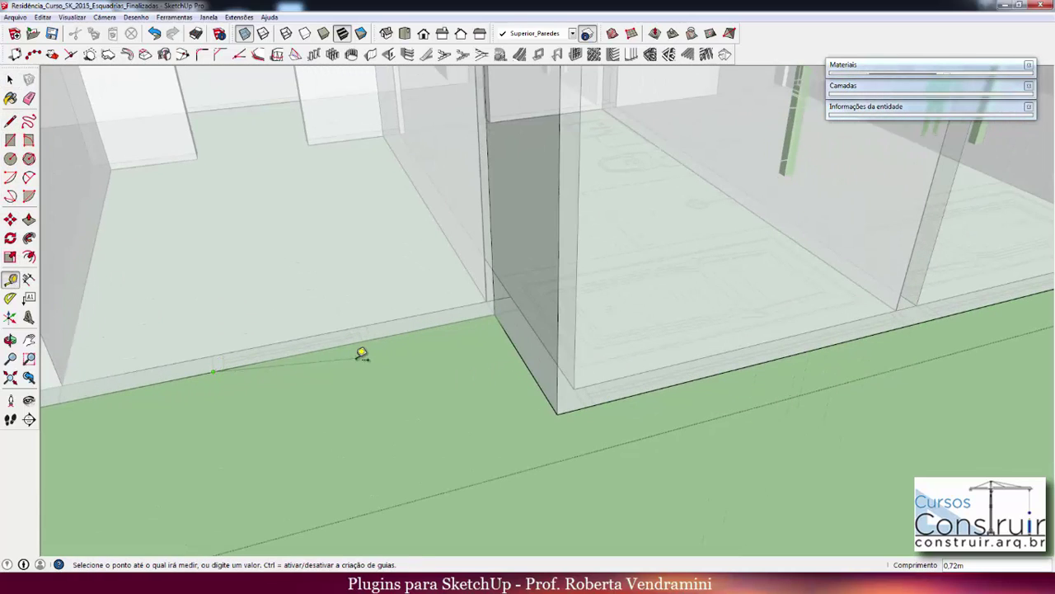
pyautogui.click(375, 338)
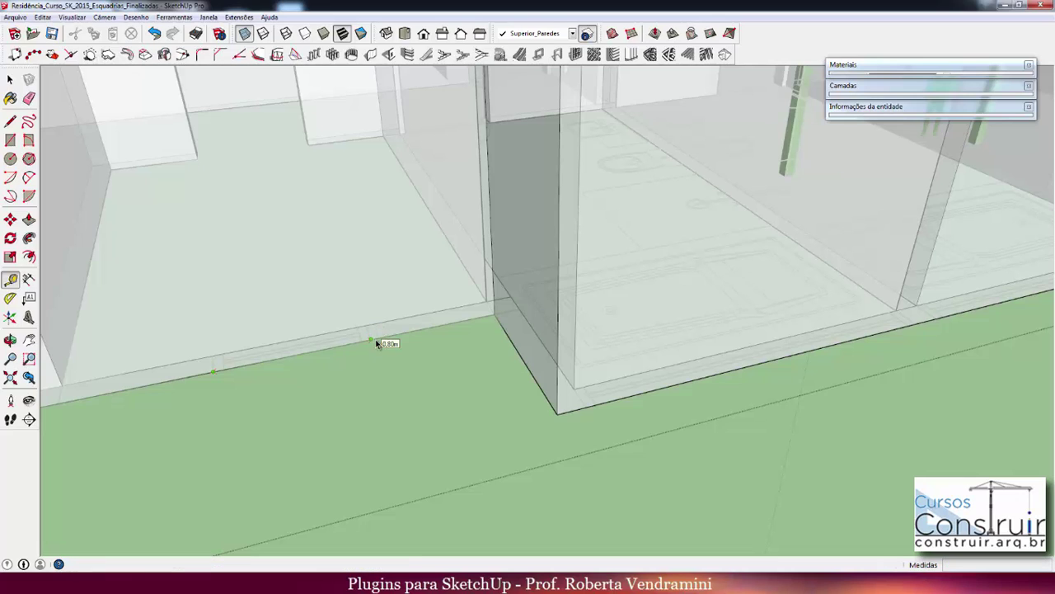
pyautogui.press('space')
pyautogui.click(10, 279)
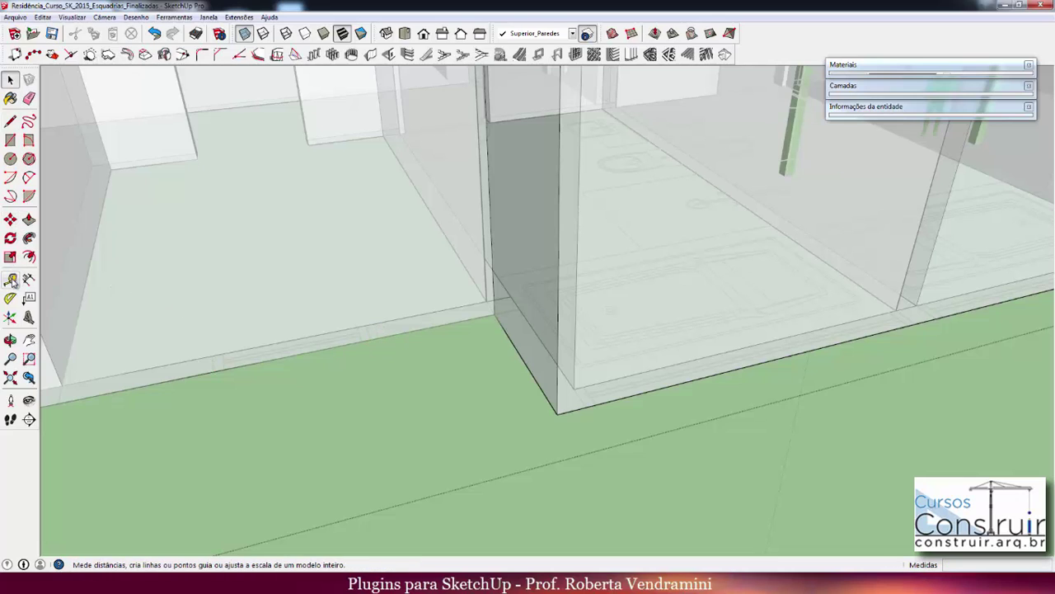
pyautogui.click(586, 405)
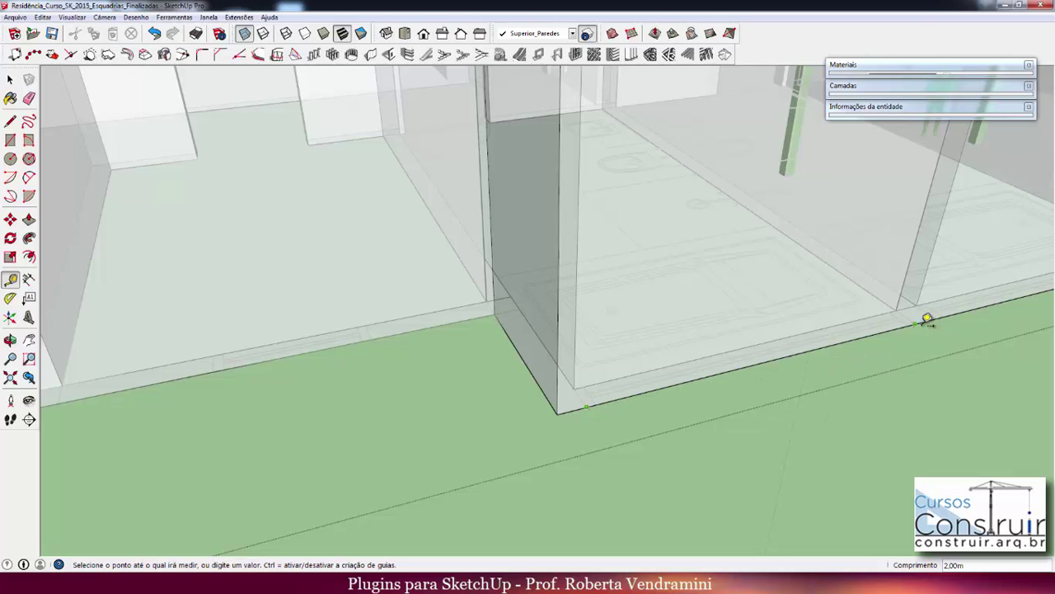
pyautogui.press('space')
# Orbit to face the side wall and bring up the Create Wall Opening dialog
pyautogui.moveTo(876, 324); pyautogui.dragTo(501, 335, button='middle')
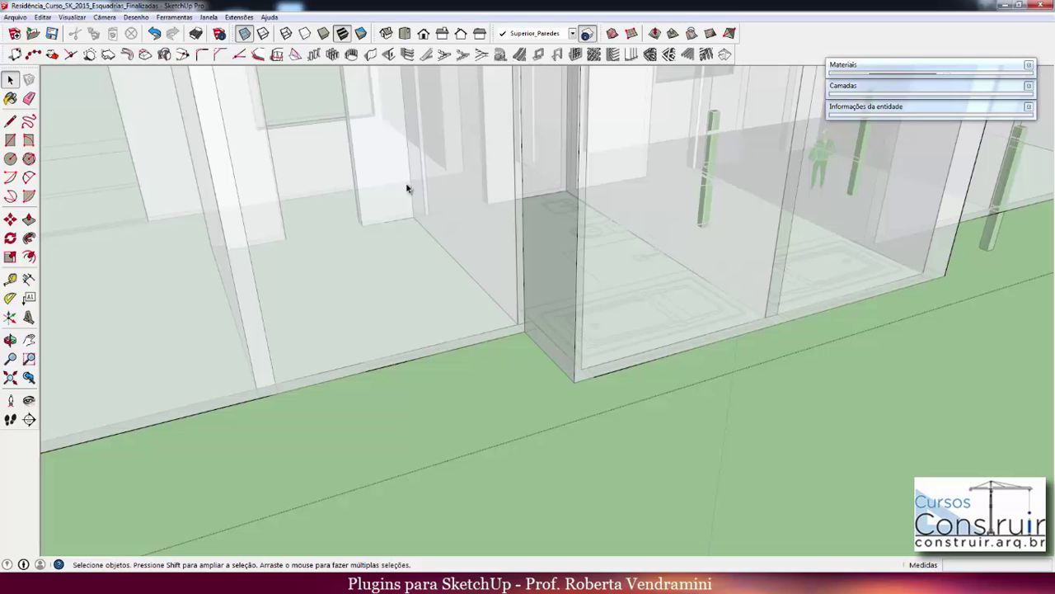
pyautogui.moveTo(424, 283); pyautogui.dragTo(435, 259, button='middle')
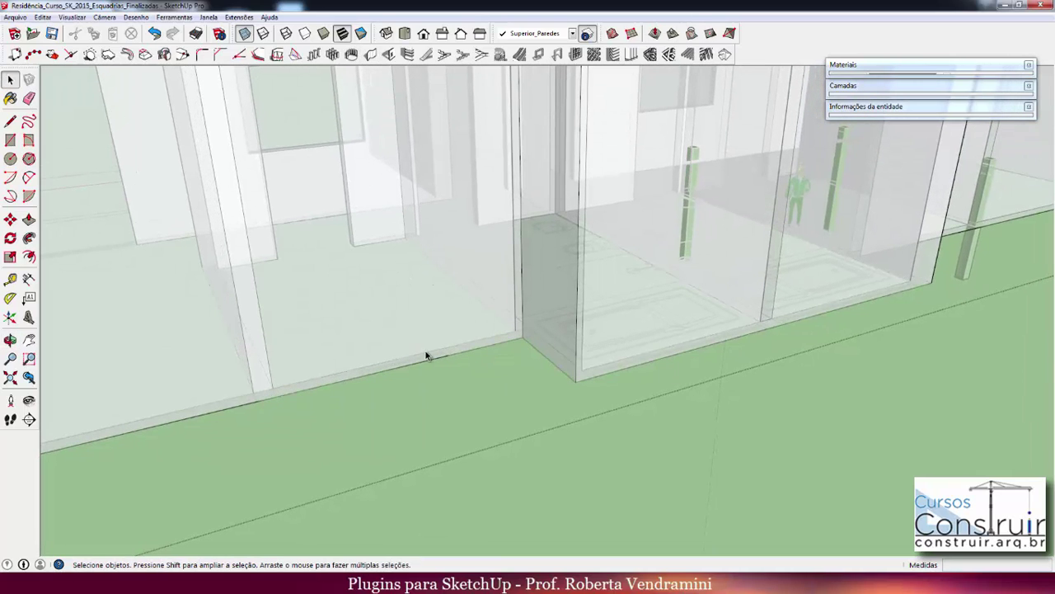
pyautogui.click(390, 54)
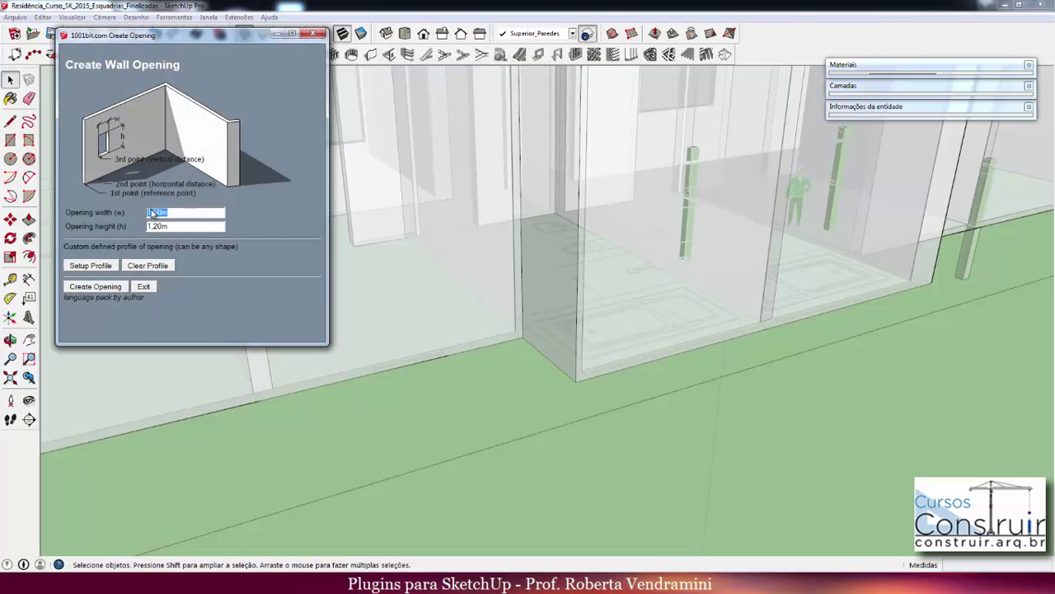
# Set the wall opening to 1.50 m wide and 1.20 m high
pyautogui.click(157, 212)
pyautogui.click(157, 228)
pyautogui.click(110, 286)
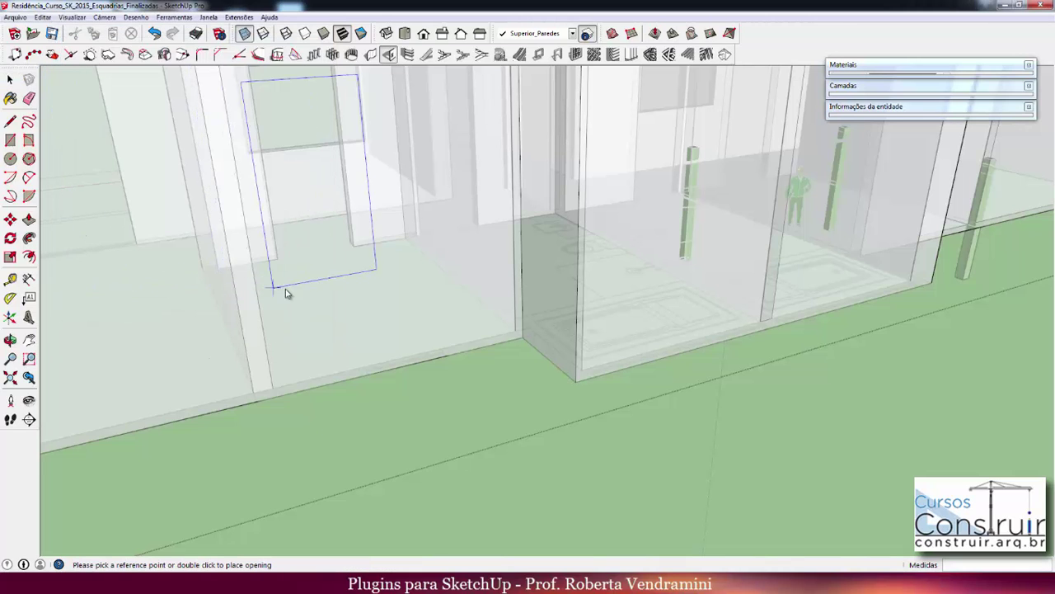
pyautogui.scroll(2, 379, 373)
pyautogui.scroll(2, 379, 373)
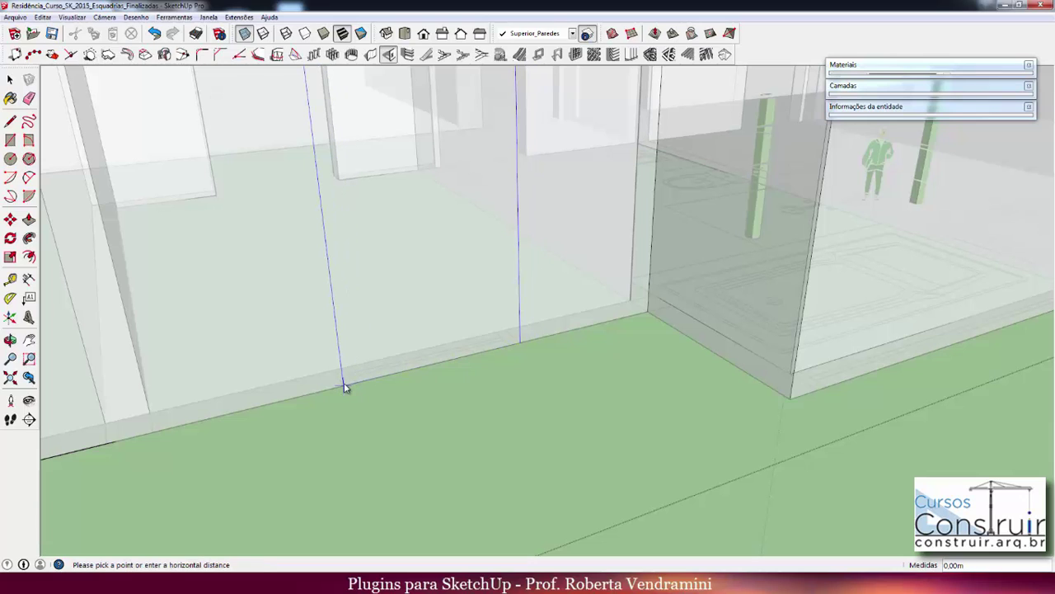
# Cut the window into the front room's side wall with its sill about 0.65 m up
pyautogui.click(345, 379)
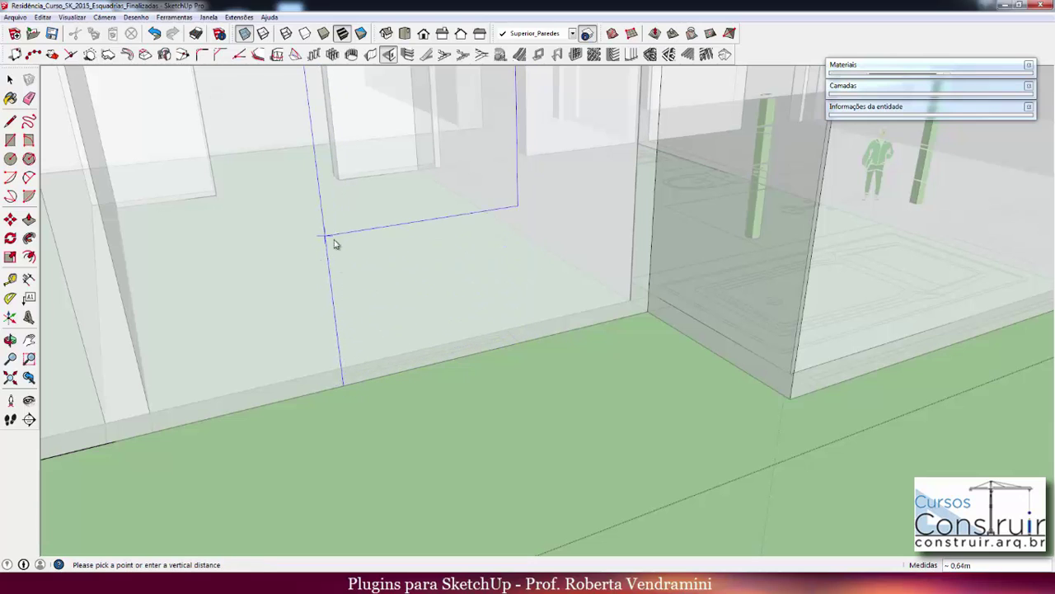
pyautogui.write(',65')
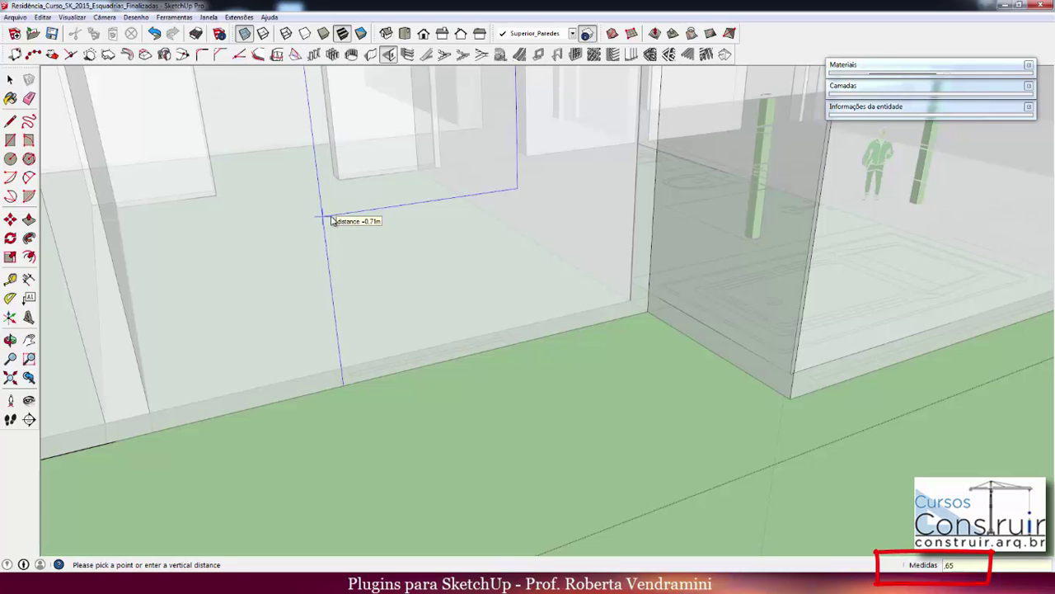
pyautogui.press('Return')
pyautogui.scroll(-2, 326, 239)
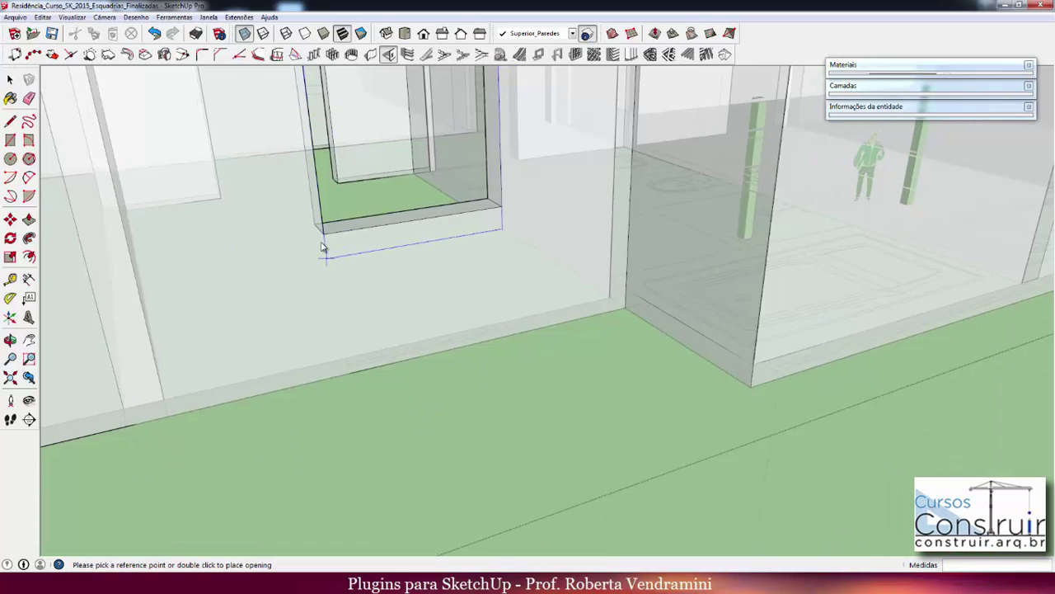
pyautogui.scroll(-2, 320, 256)
pyautogui.scroll(-2, 317, 262)
pyautogui.scroll(-1, 316, 264)
pyautogui.moveTo(610, 265)
pyautogui.mouseDown(button='middle')
pyautogui.moveTo(695, 254)
pyautogui.moveTo(589, 259)
pyautogui.mouseUp(button='middle')
pyautogui.scroll(2, 546, 236)
pyautogui.scroll(2, 534, 240)
pyautogui.scroll(2, 534, 240)
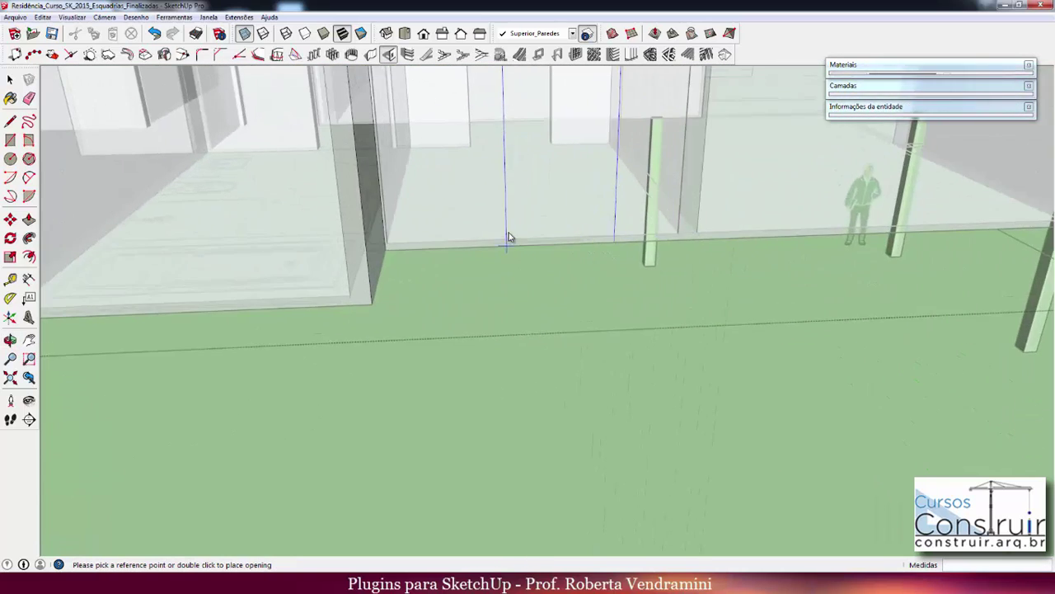
pyautogui.scroll(2, 509, 235)
pyautogui.scroll(2, 502, 236)
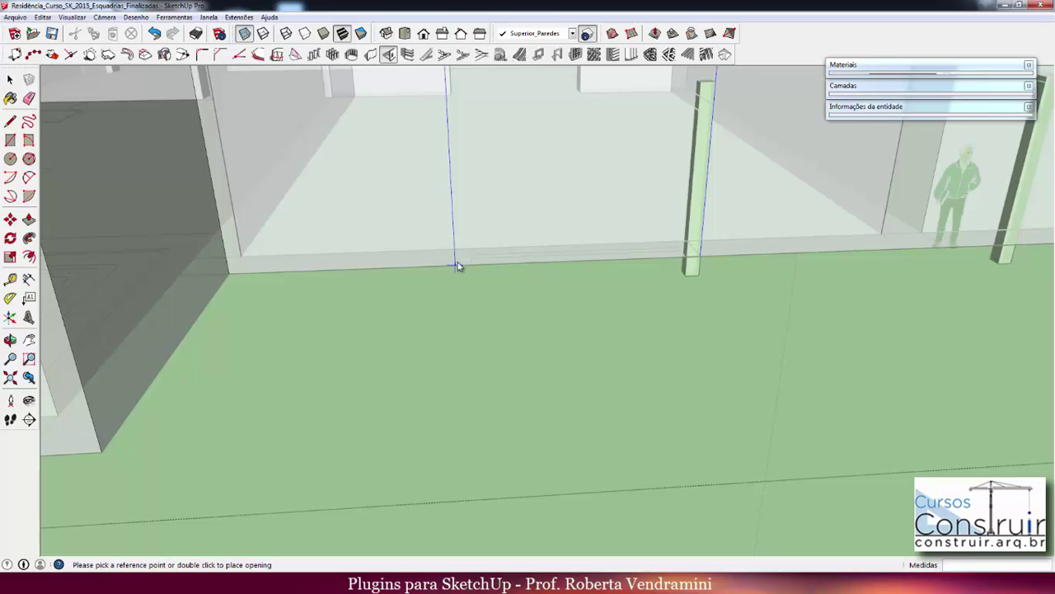
# Cut a window opening beside the green columns, 0.65 m above the floor
pyautogui.click(458, 263)
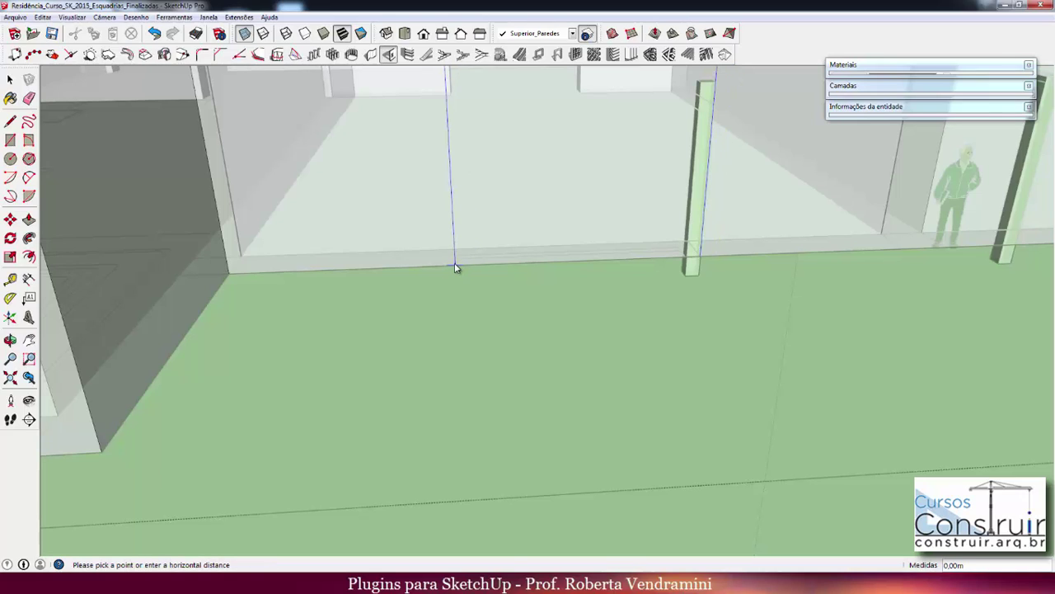
pyautogui.click(454, 262)
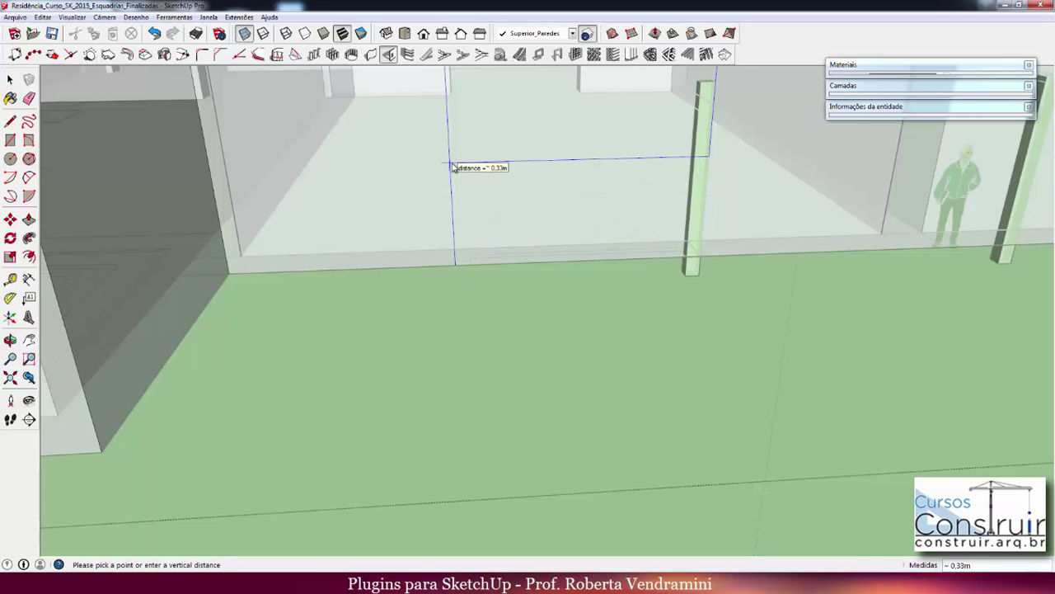
pyautogui.write('.65')
pyautogui.press('Return')
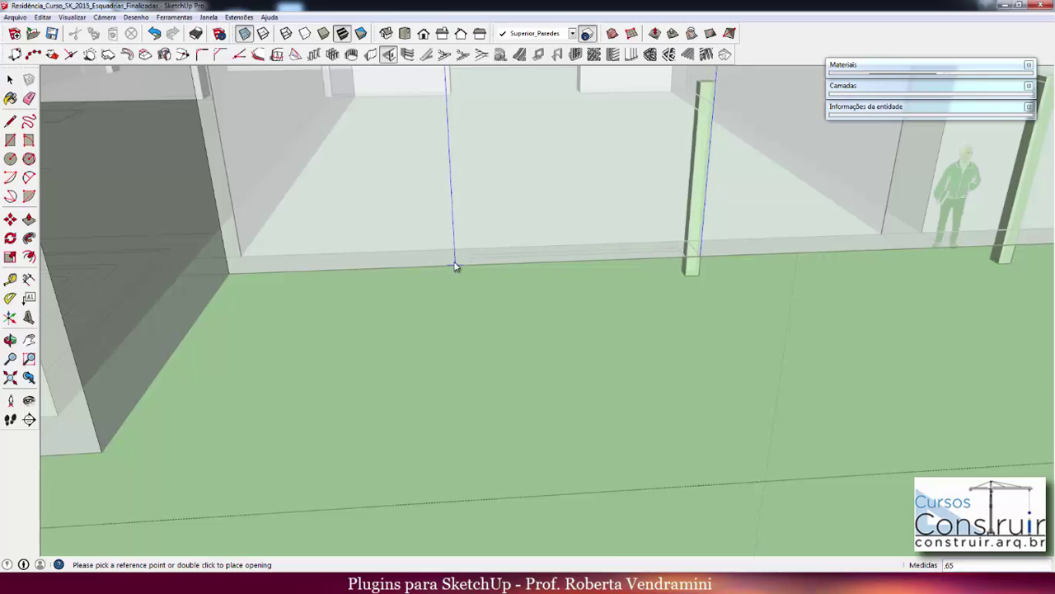
# Pick the wall-base reference point and horizontal offset for another opening
pyautogui.click(456, 265)
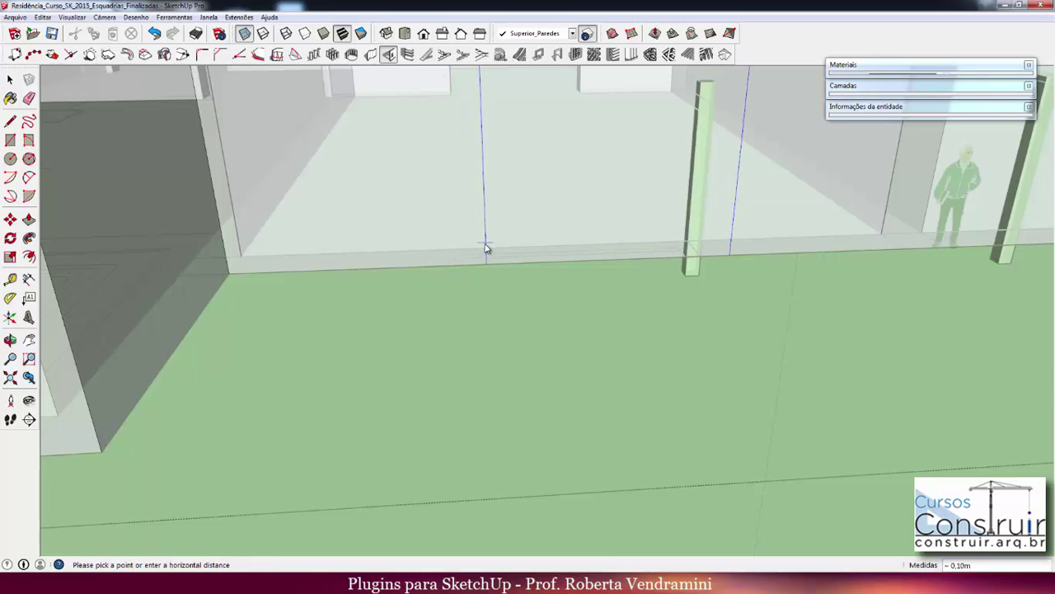
pyautogui.click(456, 205)
pyautogui.scroll(-3, 459, 214)
pyautogui.scroll(-3, 469, 247)
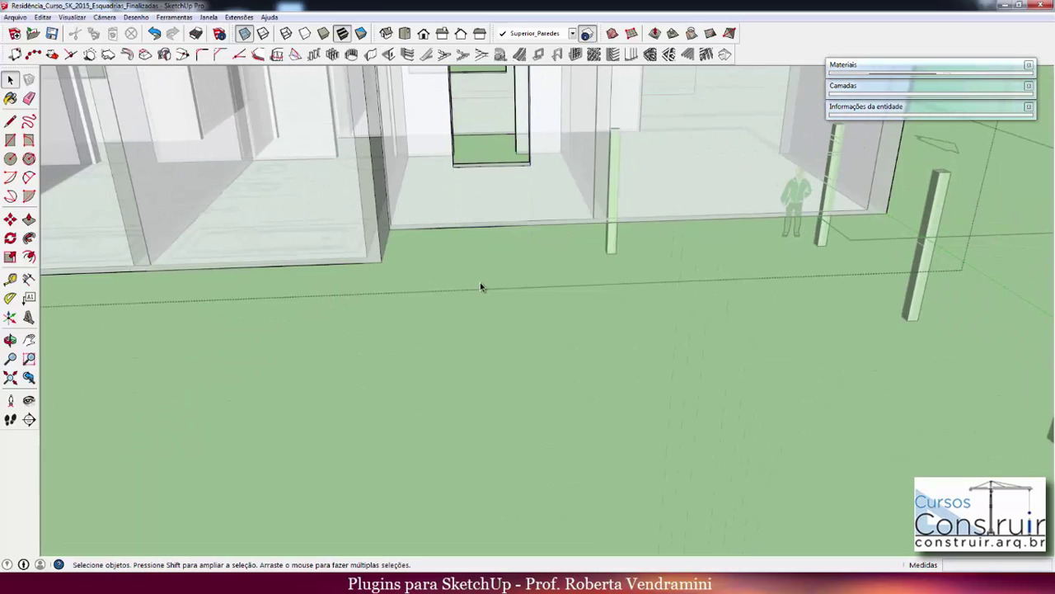
pyautogui.scroll(-2, 503, 295)
pyautogui.moveTo(503, 294)
pyautogui.mouseDown(button='middle')
pyautogui.moveTo(508, 264)
pyautogui.moveTo(607, 260)
pyautogui.moveTo(607, 218)
pyautogui.mouseUp(button='middle')
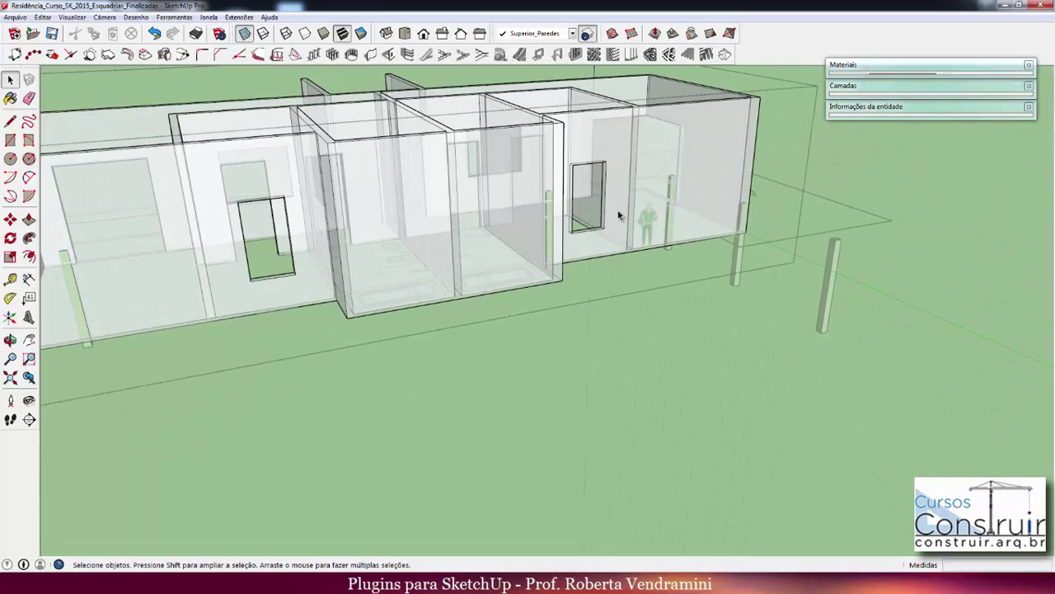
pyautogui.scroll(3, 606, 219)
pyautogui.scroll(1, 581, 247)
pyautogui.scroll(2, 542, 266)
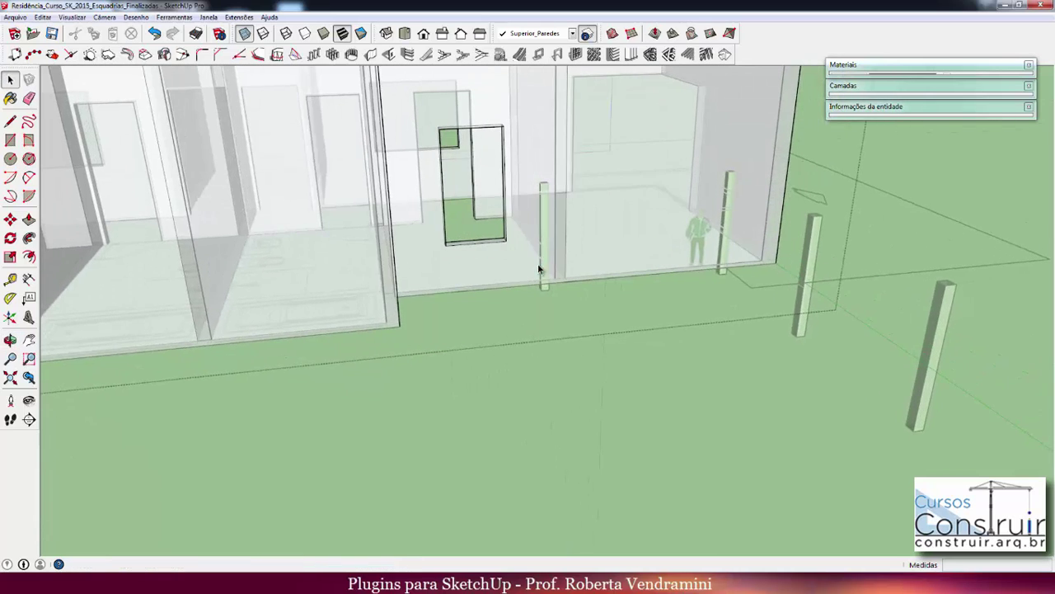
pyautogui.scroll(2, 490, 269)
pyautogui.scroll(2, 424, 249)
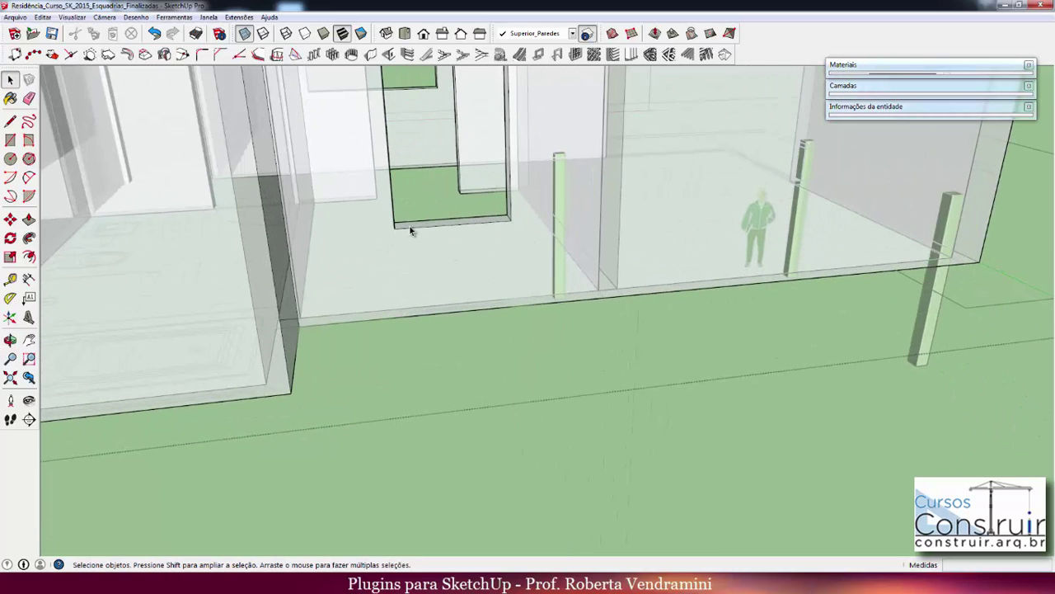
pyautogui.click(396, 236)
pyautogui.click(492, 287)
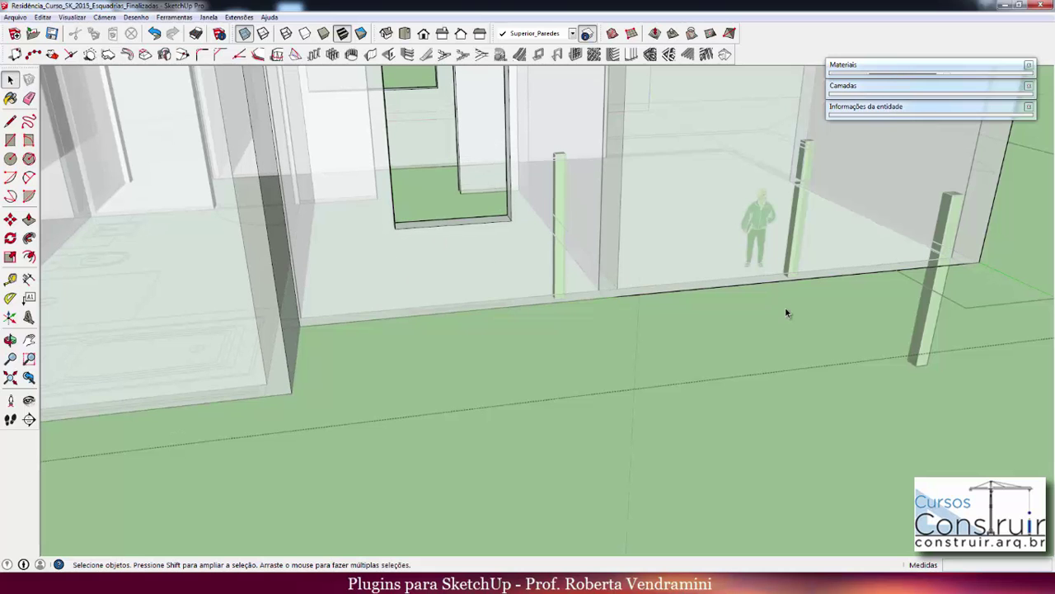
pyautogui.scroll(-5, 550, 284)
pyautogui.scroll(-3, 554, 286)
pyautogui.moveTo(266, 338)
pyautogui.mouseDown(button='middle')
pyautogui.moveTo(335, 331)
pyautogui.moveTo(488, 348)
pyautogui.mouseUp(button='middle')
pyautogui.scroll(1, 488, 348)
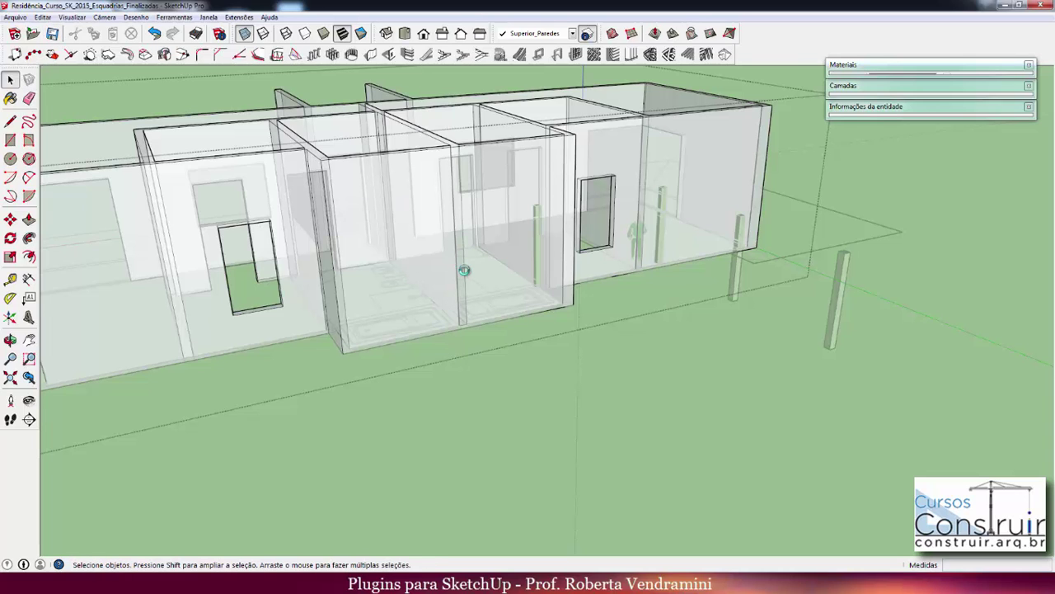
pyautogui.scroll(1, 464, 271)
pyautogui.scroll(1, 464, 271)
pyautogui.scroll(1, 464, 272)
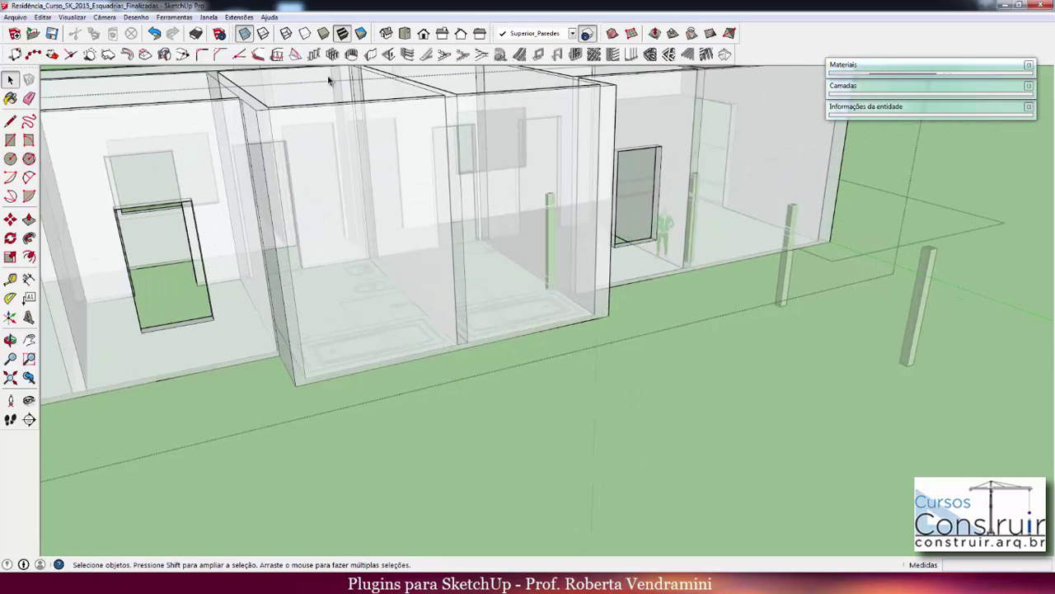
# Change the opening width to 0.80 m, try the tool, then cancel placement
pyautogui.click(388, 54)
pyautogui.doubleClick(151, 213)
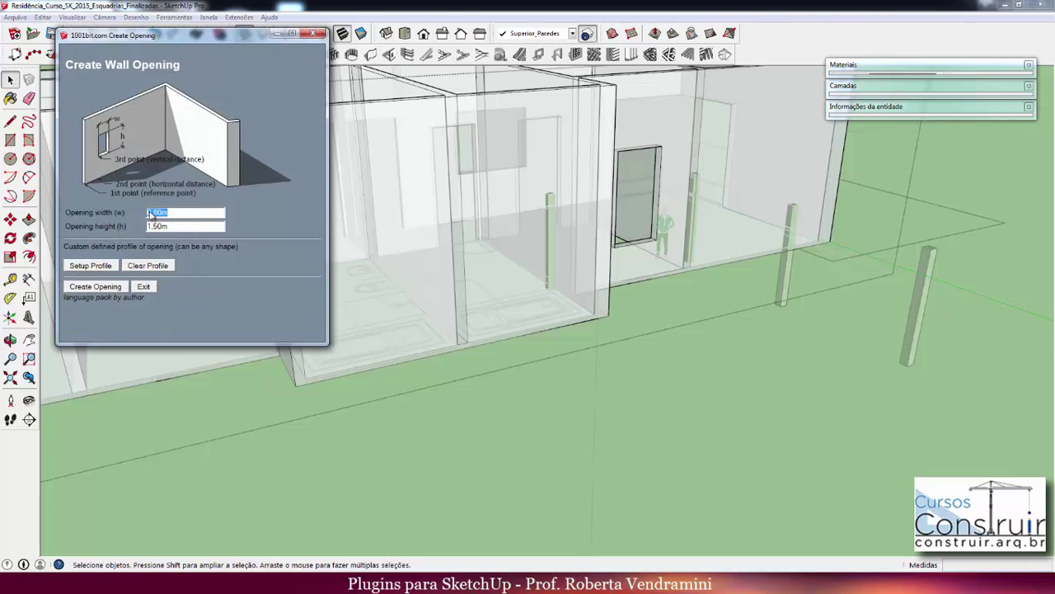
pyautogui.write('0,80m')
pyautogui.click(108, 288)
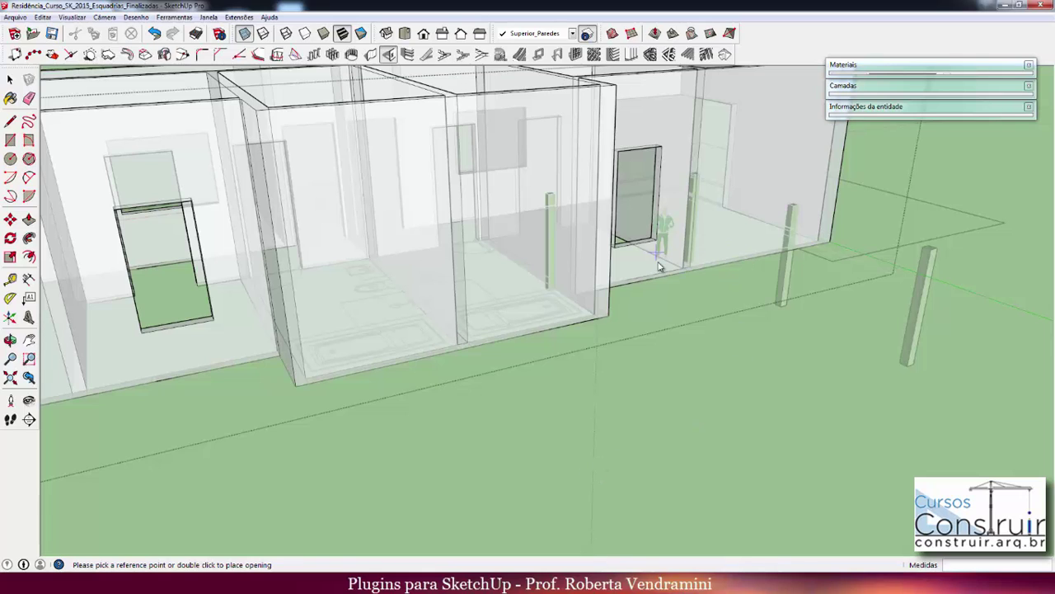
pyautogui.press('space')
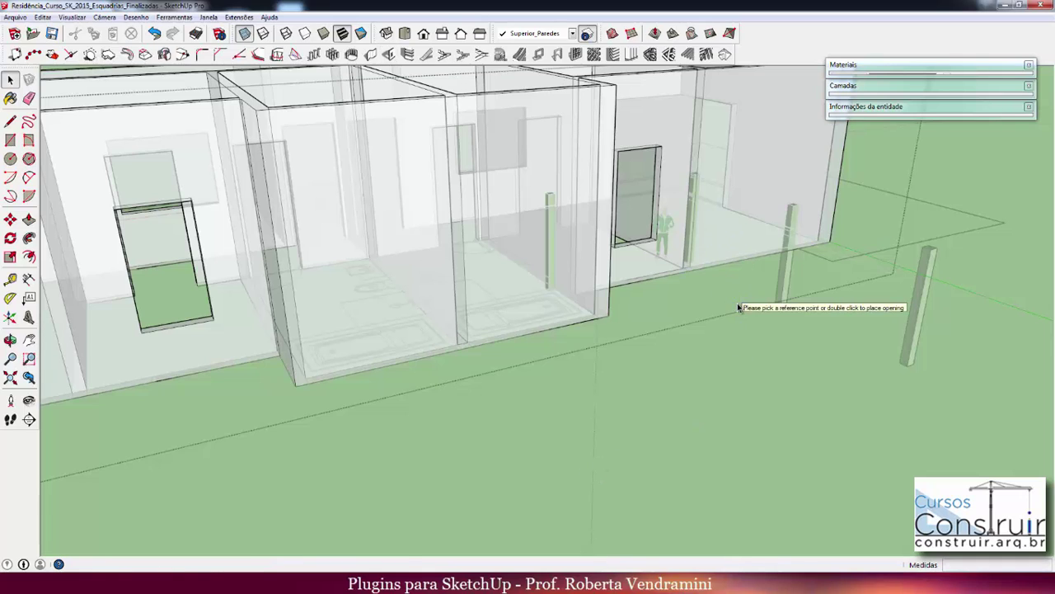
# Reopen the Create Wall Opening dialog, now set to 2.00 m wide by 1.50 m high
pyautogui.scroll(-3, 536, 294)
pyautogui.scroll(-3, 514, 286)
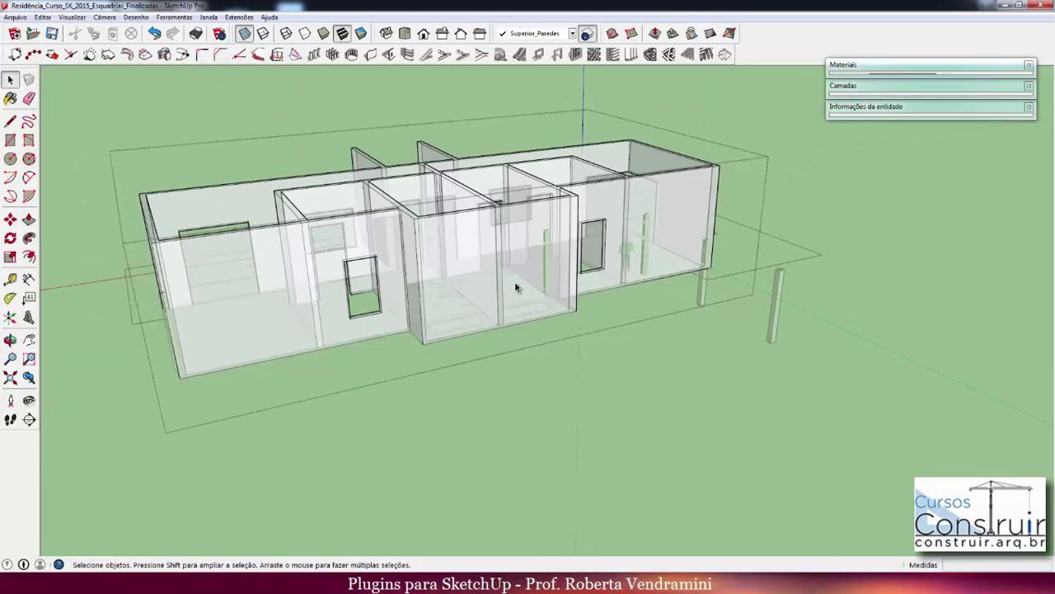
pyautogui.scroll(2, 516, 287)
pyautogui.scroll(-2, 448, 328)
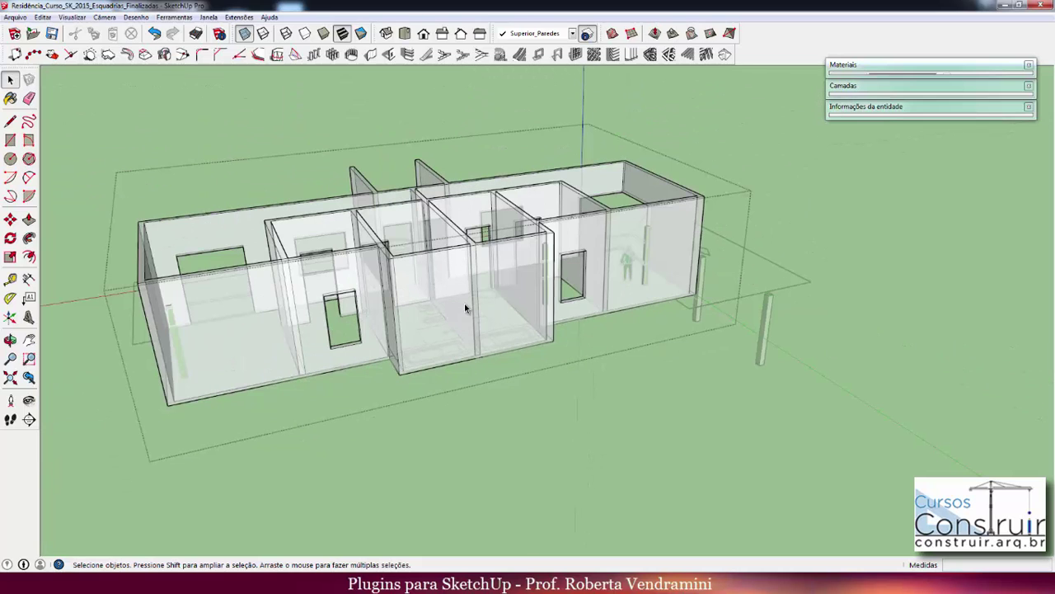
pyautogui.click(389, 54)
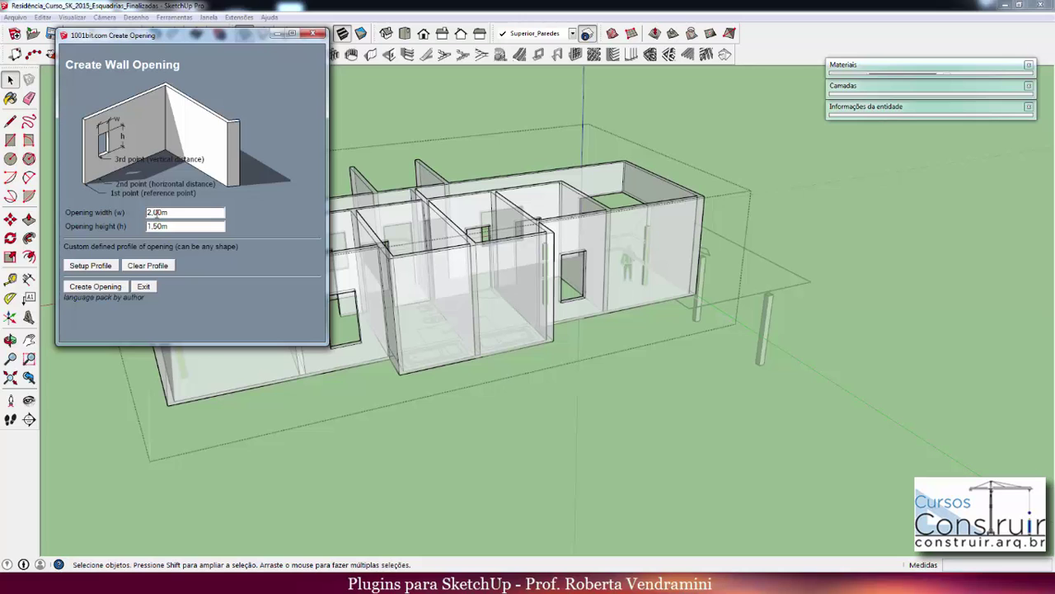
# Place the 2.00 × 1.50 m window at the front bathroom wall's bottom corner with a 0.65 m sill
pyautogui.click(96, 287)
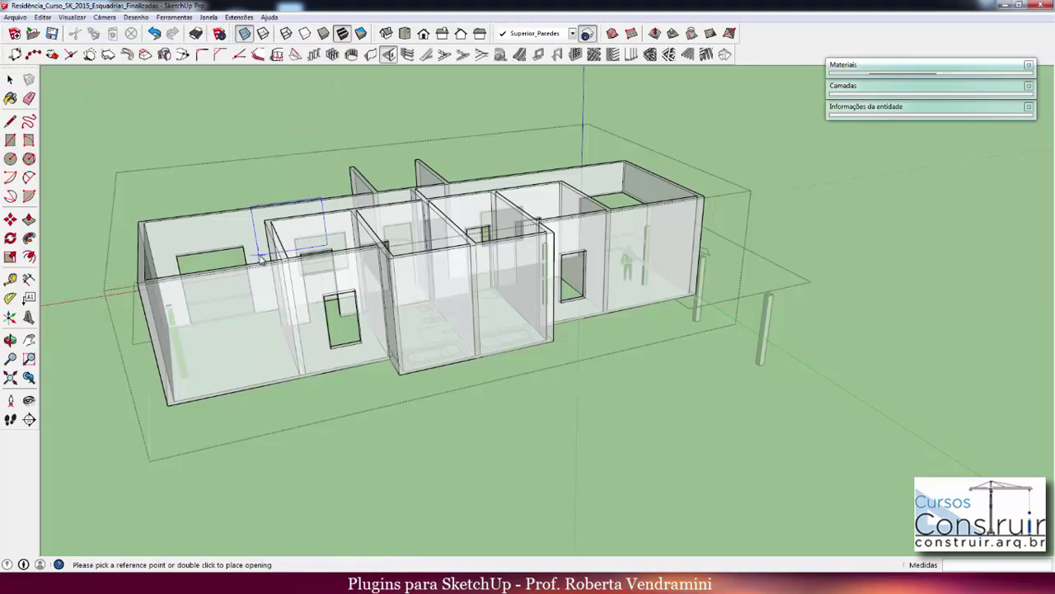
pyautogui.scroll(3, 425, 313)
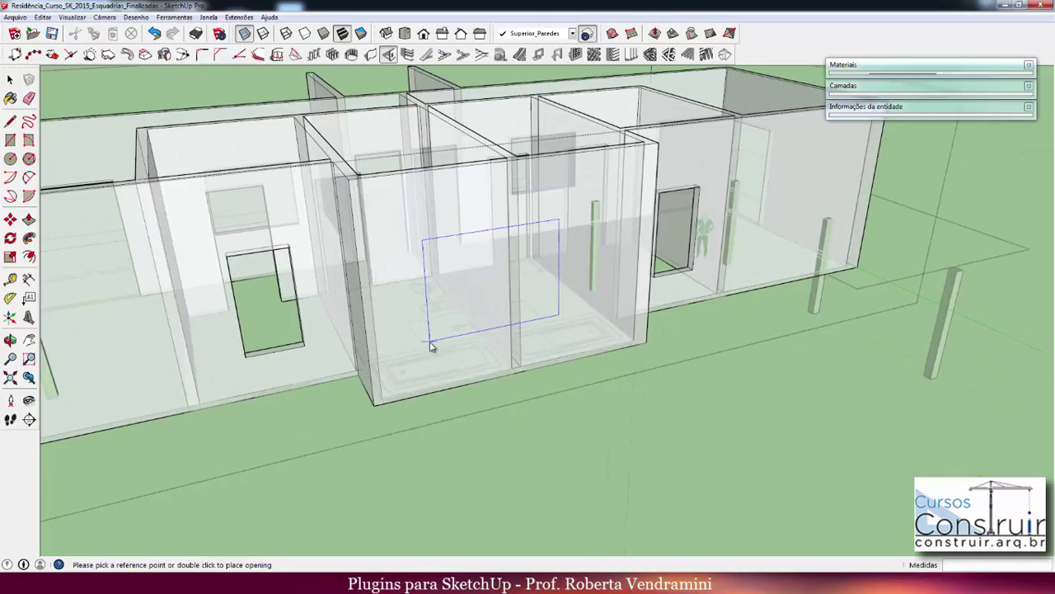
pyautogui.scroll(2, 429, 347)
pyautogui.scroll(2, 413, 350)
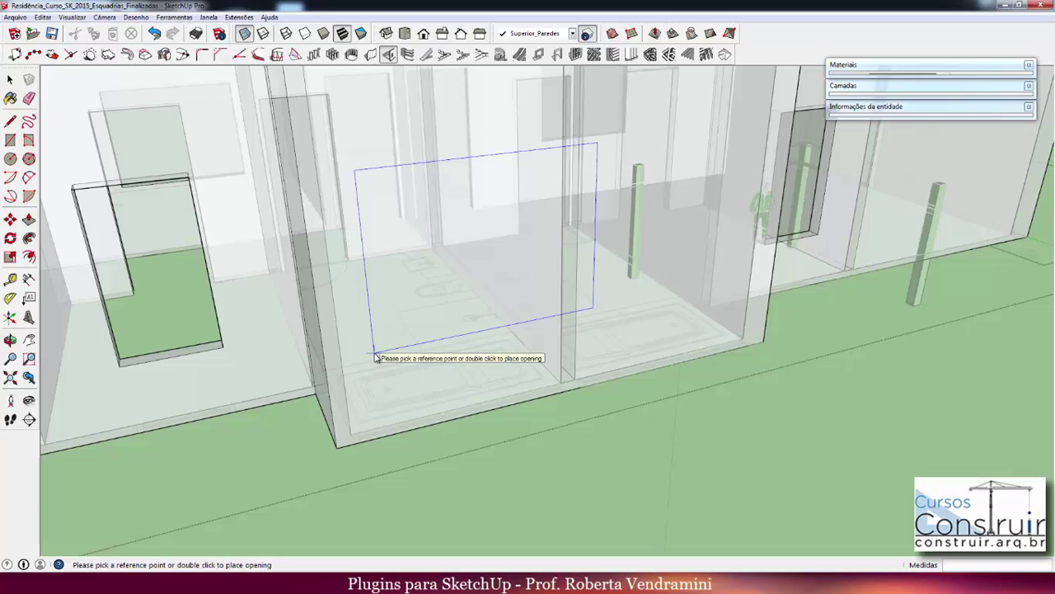
pyautogui.scroll(2, 366, 412)
pyautogui.scroll(2, 371, 424)
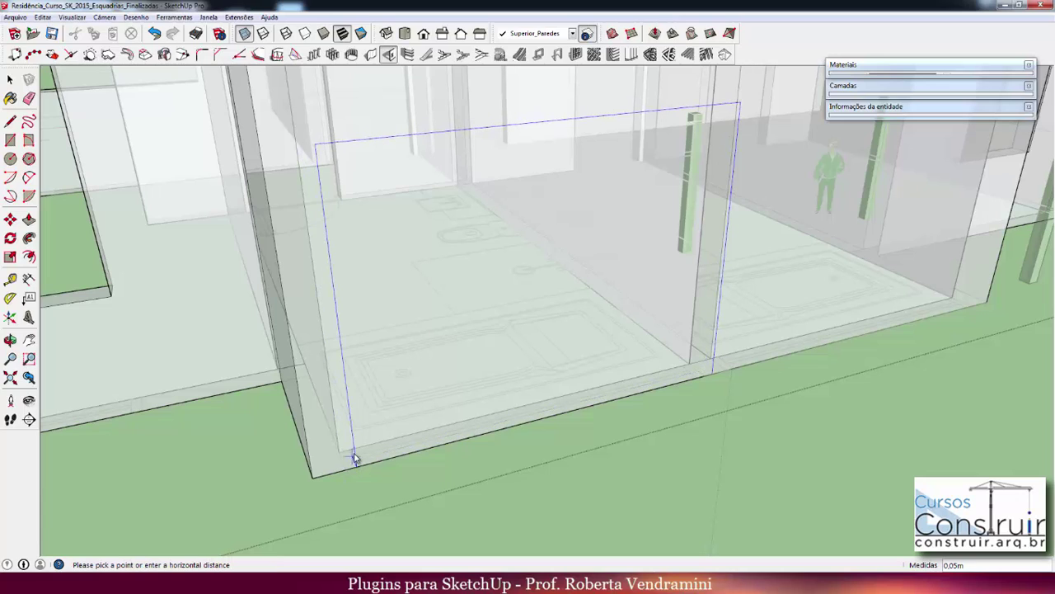
pyautogui.click(347, 467)
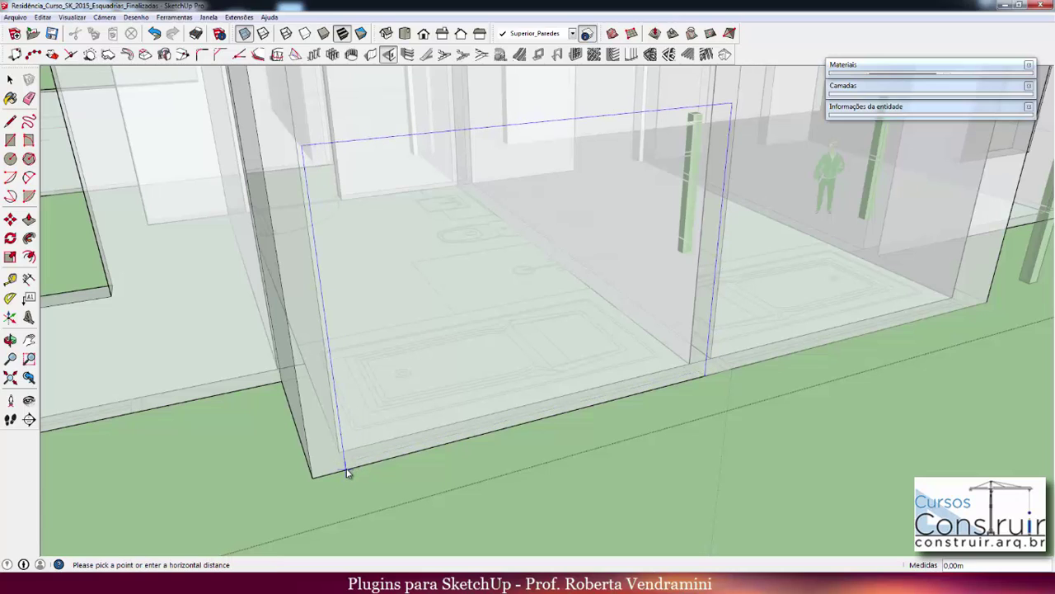
pyautogui.click(348, 471)
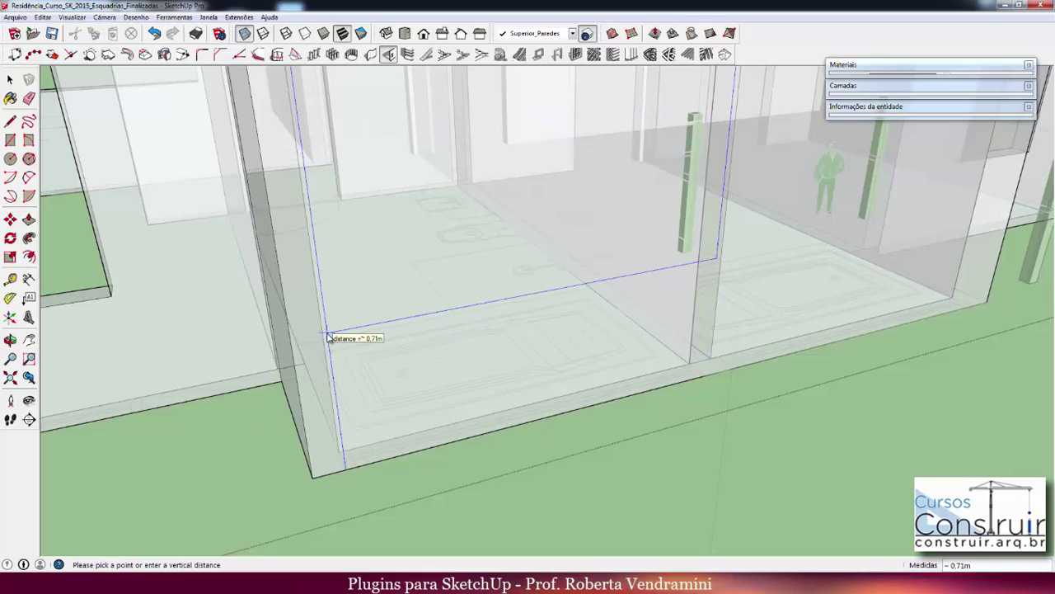
pyautogui.write(',65')
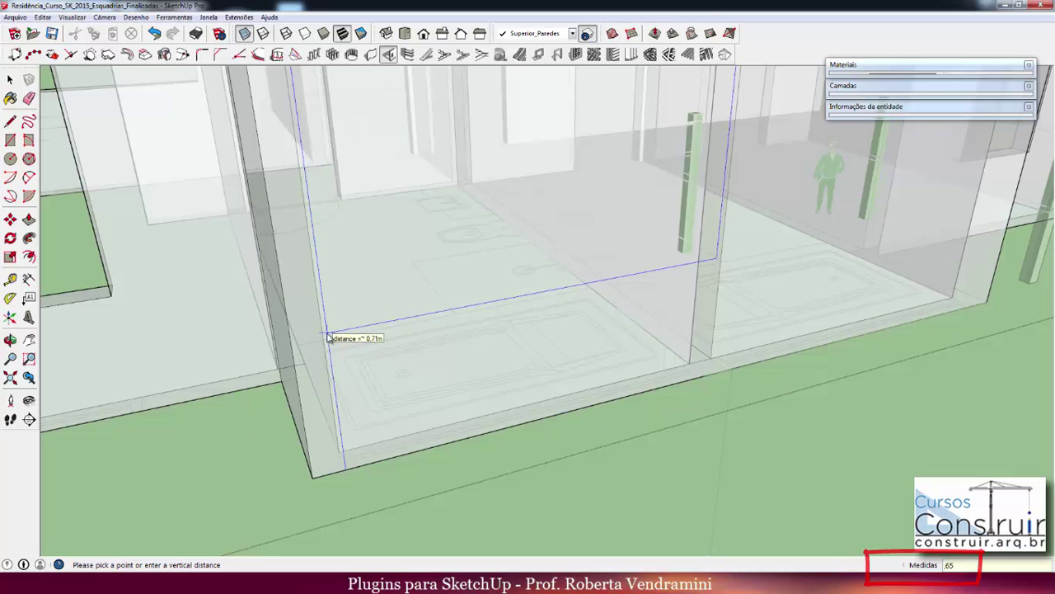
pyautogui.press('Return')
pyautogui.moveTo(328, 338); pyautogui.dragTo(330, 363, button='middle')
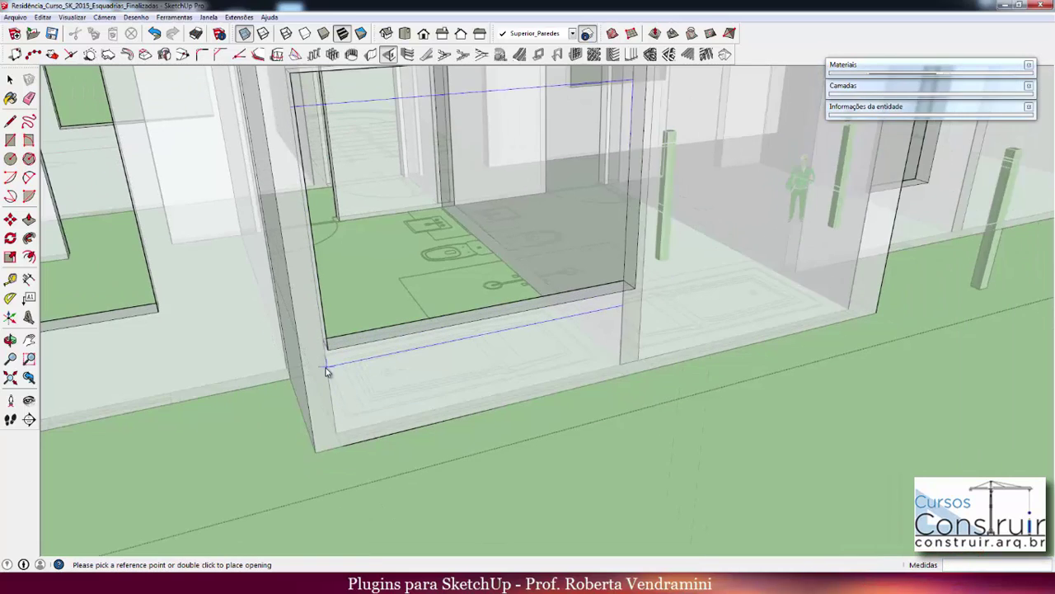
pyautogui.moveTo(565, 342)
pyautogui.mouseDown(button='middle')
pyautogui.moveTo(624, 338)
pyautogui.moveTo(575, 349)
pyautogui.mouseUp(button='middle')
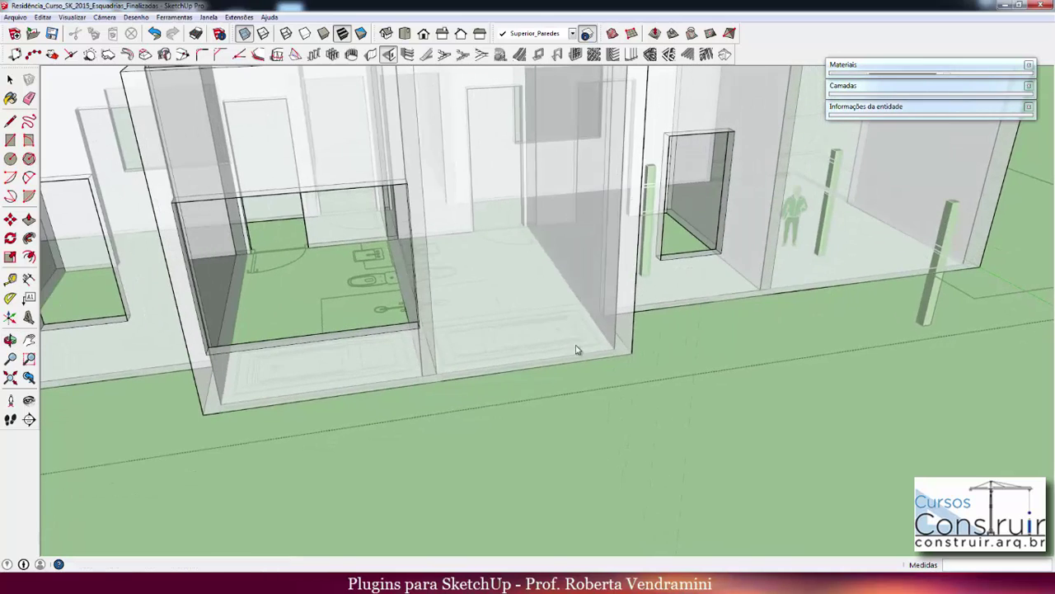
# Cut the same window at the neighbouring bathroom wall's corner, sill at 0.65 m
pyautogui.scroll(2, 437, 375)
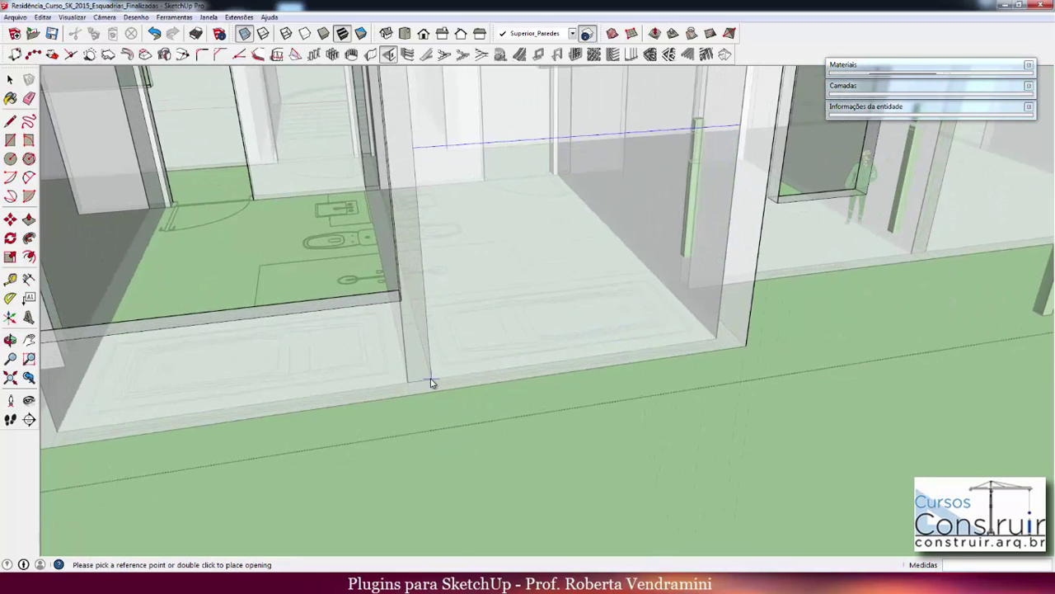
pyautogui.click(433, 379)
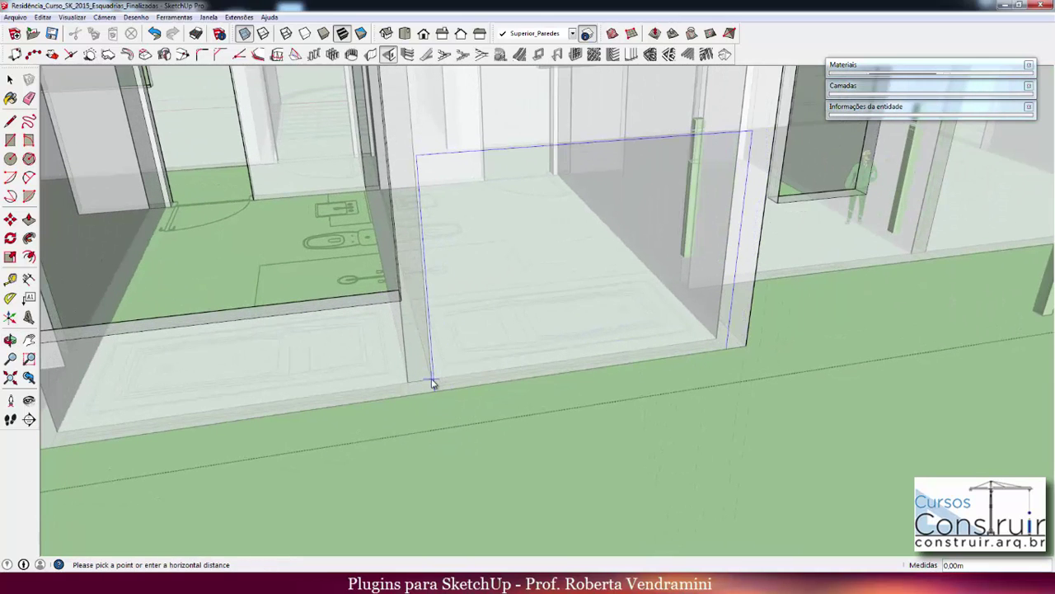
pyautogui.click(432, 380)
pyautogui.write('65')
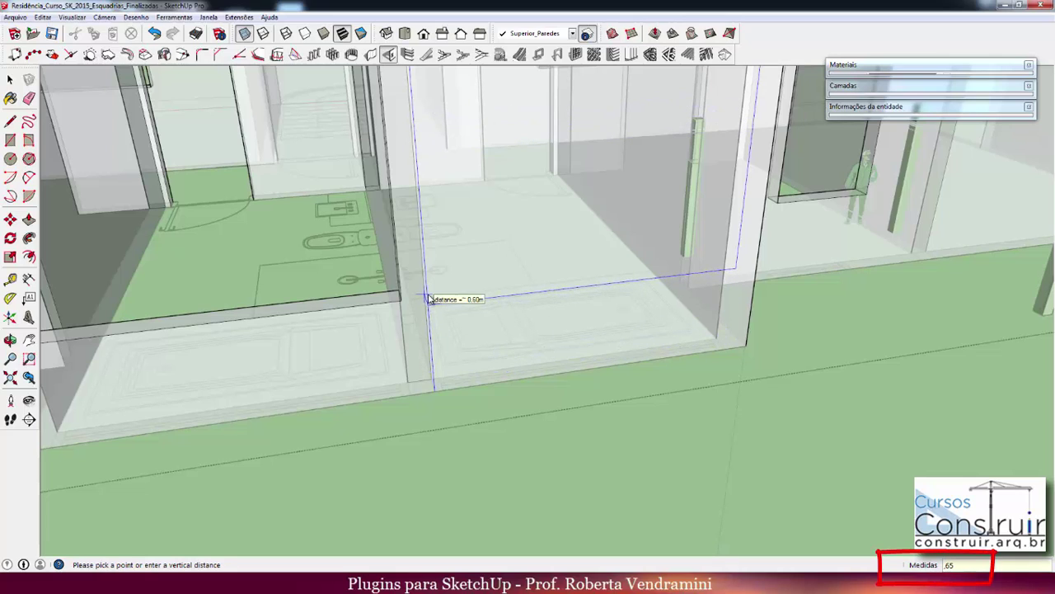
pyautogui.press('Return')
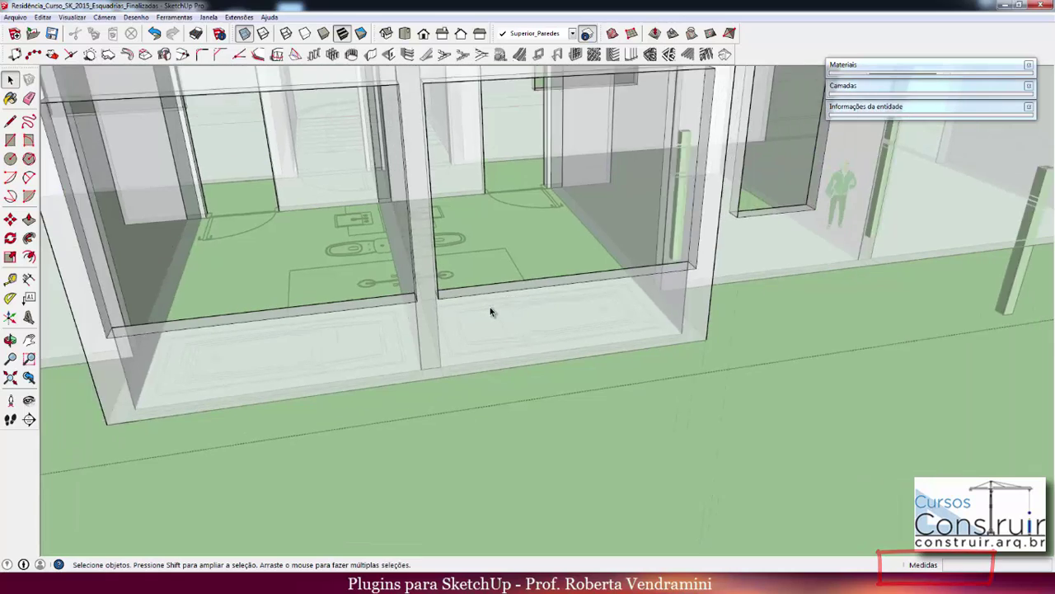
pyautogui.scroll(-3, 491, 311)
pyautogui.moveTo(585, 297); pyautogui.dragTo(620, 302, button='middle')
# Switch off X-ray view and orbit around the house to check the solid walls and openings
pyautogui.scroll(-2, 620, 302)
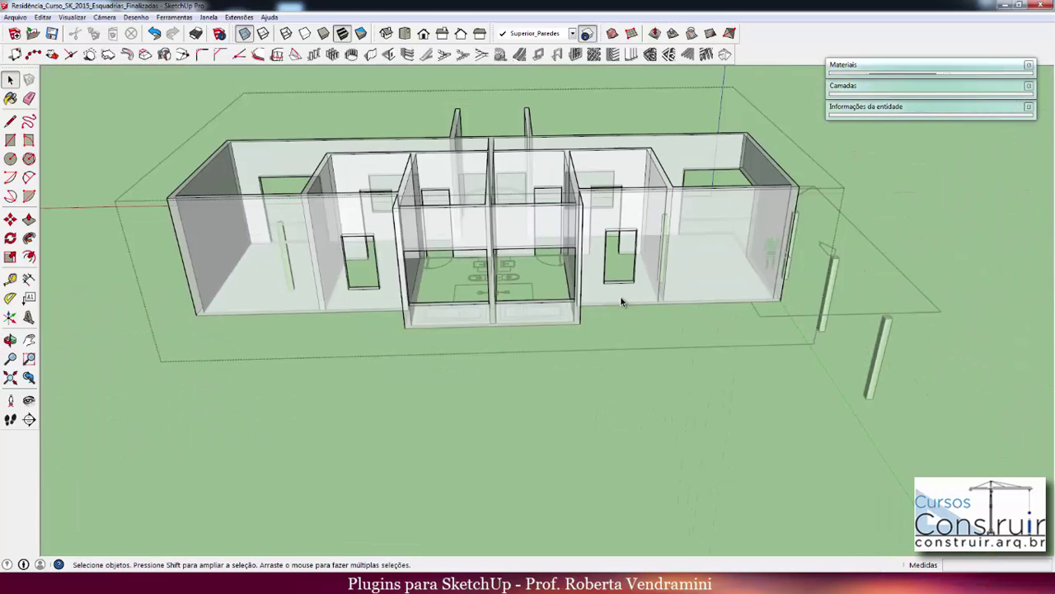
pyautogui.scroll(-1, 619, 302)
pyautogui.click(244, 33)
pyautogui.moveTo(383, 266)
pyautogui.mouseDown(button='middle')
pyautogui.moveTo(605, 211)
pyautogui.moveTo(517, 206)
pyautogui.moveTo(440, 229)
pyautogui.moveTo(349, 212)
pyautogui.moveTo(371, 226)
pyautogui.moveTo(676, 271)
pyautogui.moveTo(799, 261)
pyautogui.moveTo(676, 212)
pyautogui.moveTo(695, 202)
pyautogui.moveTo(699, 181)
pyautogui.moveTo(744, 224)
pyautogui.moveTo(655, 223)
pyautogui.mouseUp(button='middle')
pyautogui.scroll(3, 698, 180)
pyautogui.scroll(2, 700, 176)
pyautogui.scroll(-2, 744, 223)
pyautogui.scroll(-2, 655, 223)
pyautogui.scroll(-1, 782, 213)
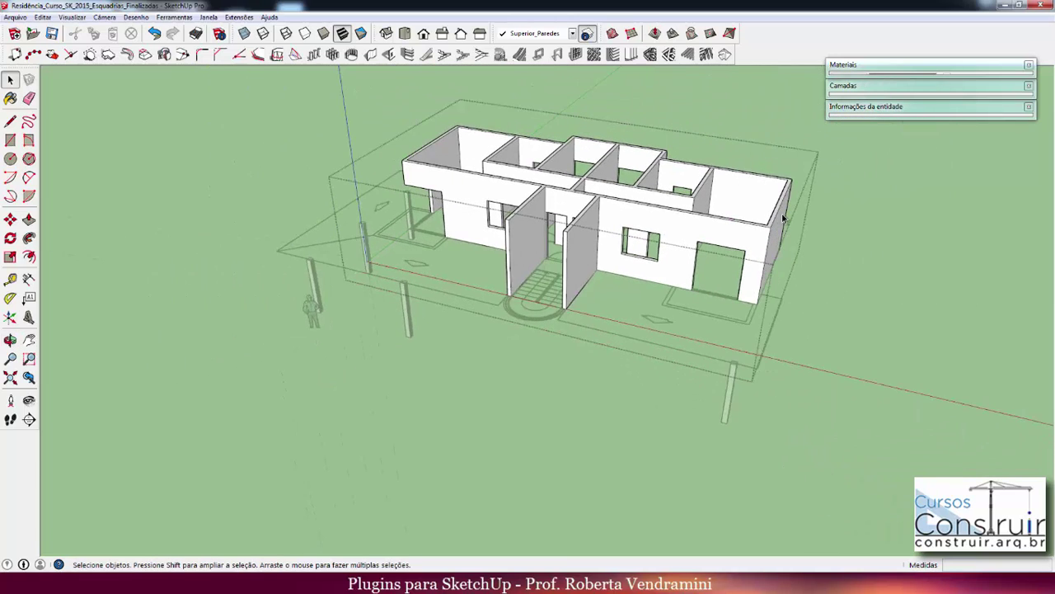
pyautogui.scroll(3, 782, 213)
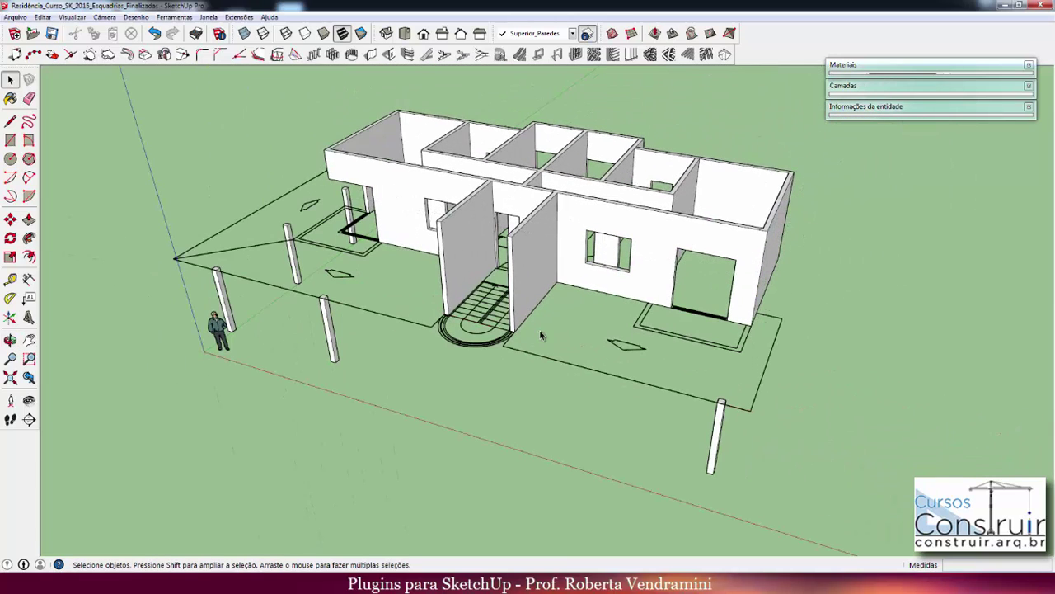